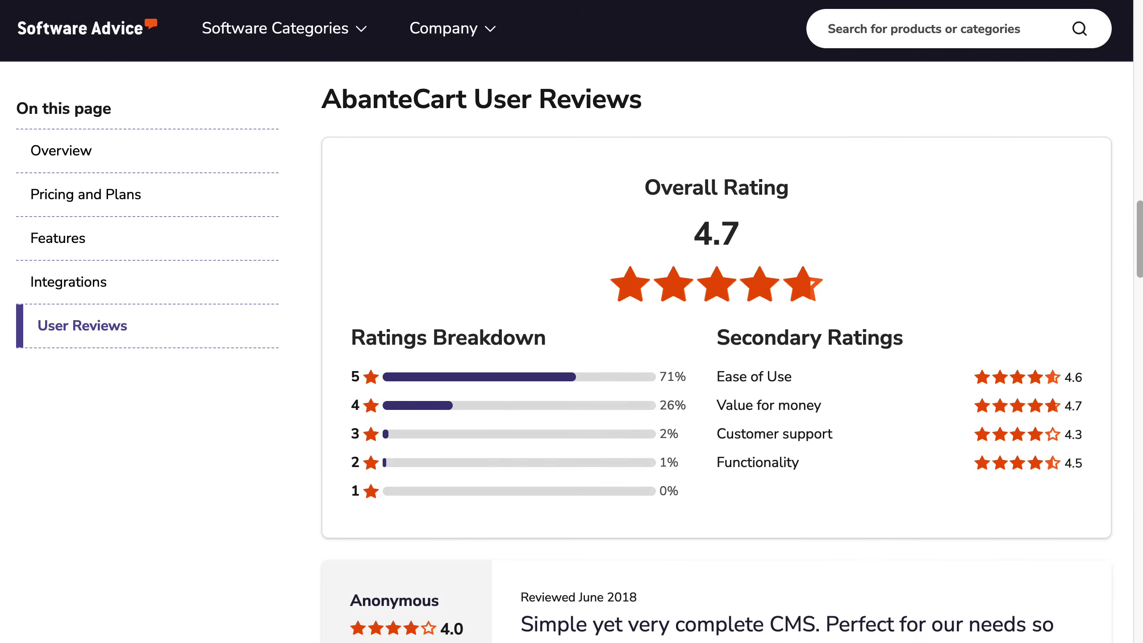
scroll(716, 352, "down", 5)
scroll(716, 351, "down", 5)
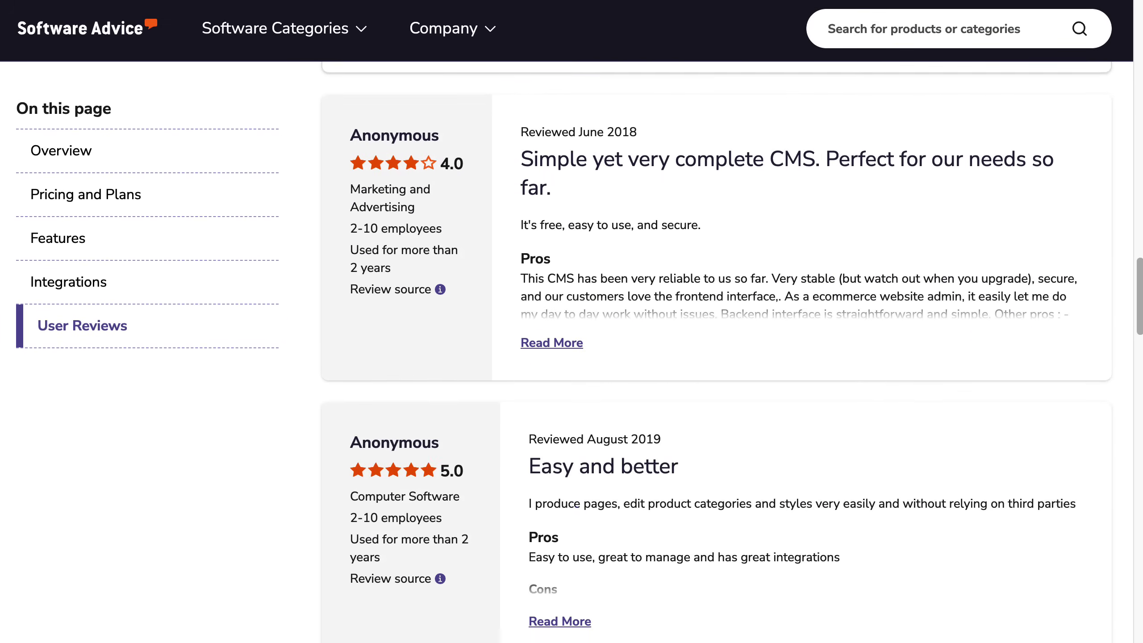
scroll(715, 351, "down", 2)
scroll(715, 351, "down", 3)
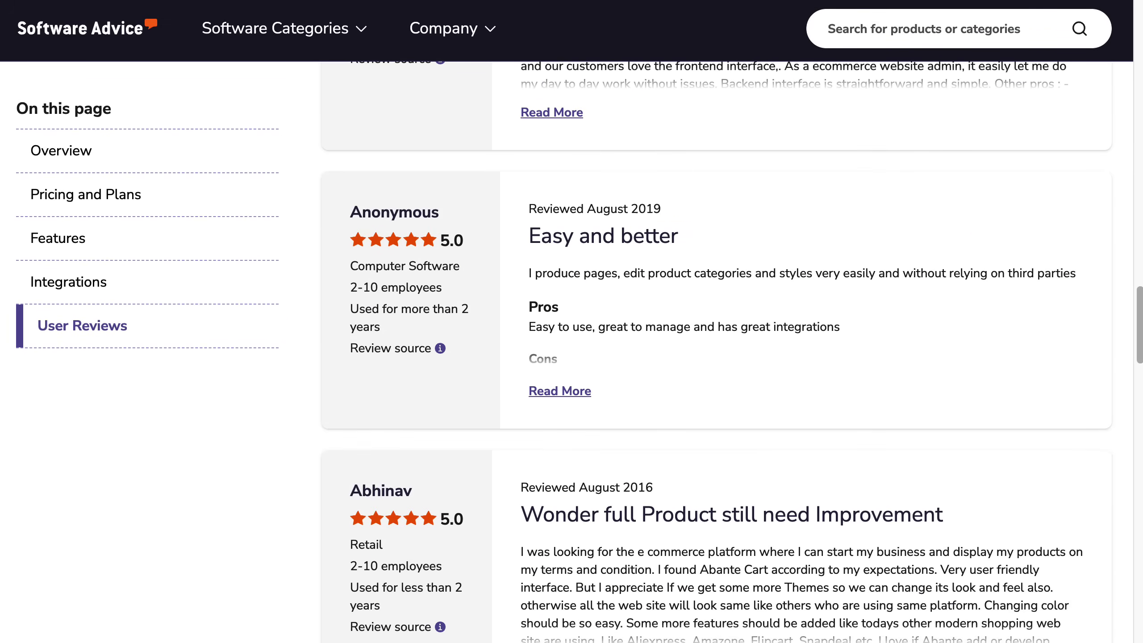
scroll(715, 352, "down", 3)
scroll(716, 351, "down", 3)
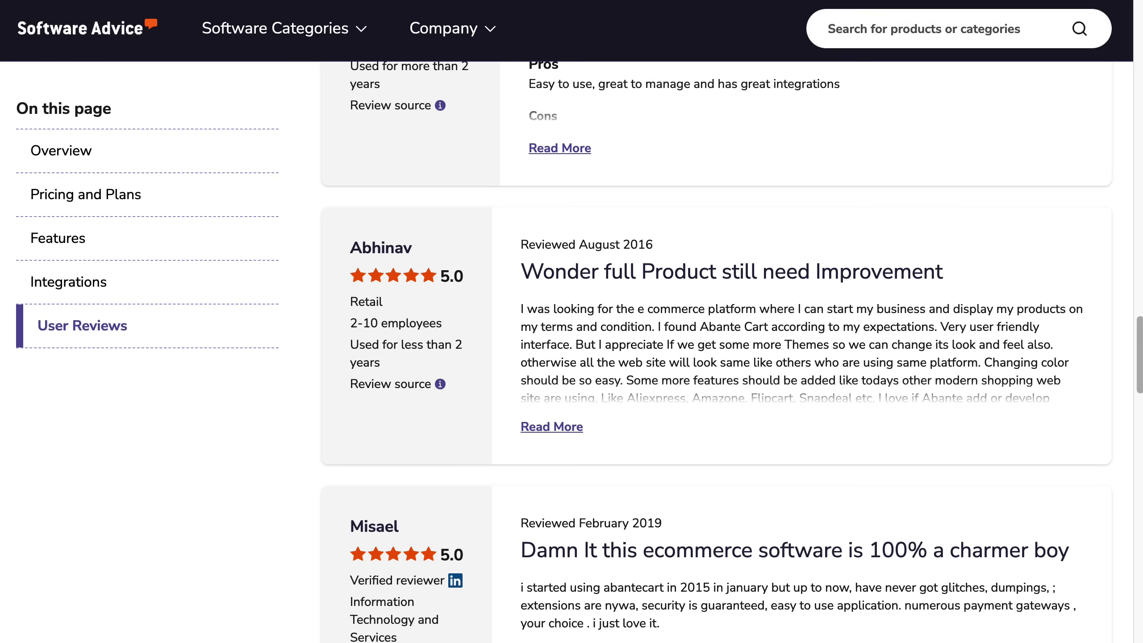
scroll(716, 351, "down", 1)
scroll(715, 351, "down", 4)
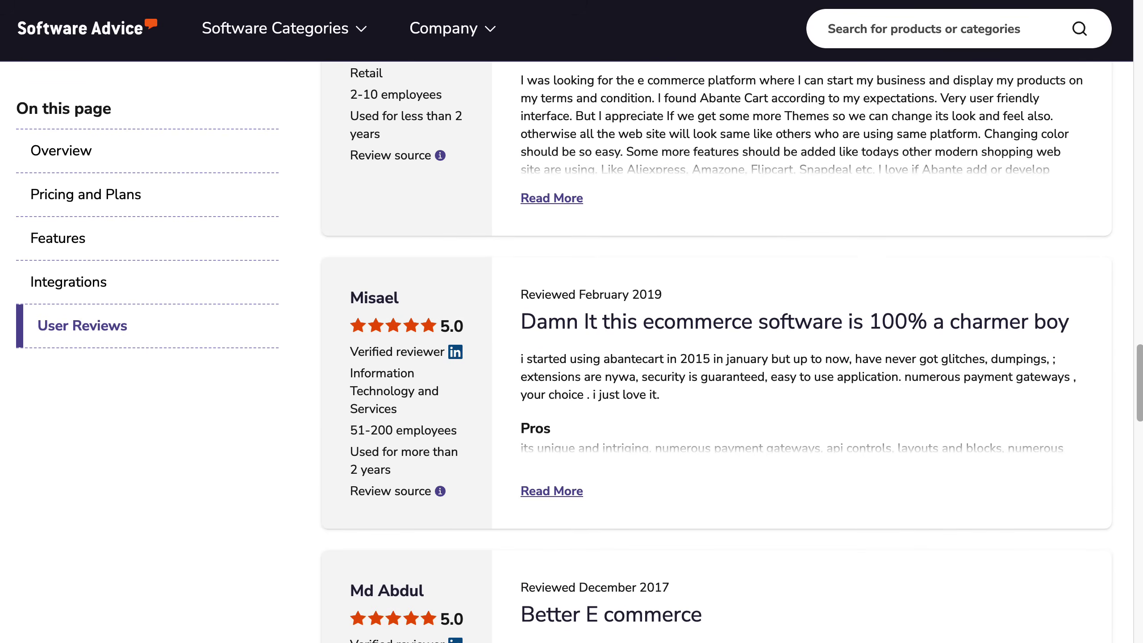
scroll(715, 351, "down", 1)
scroll(716, 351, "down", 4)
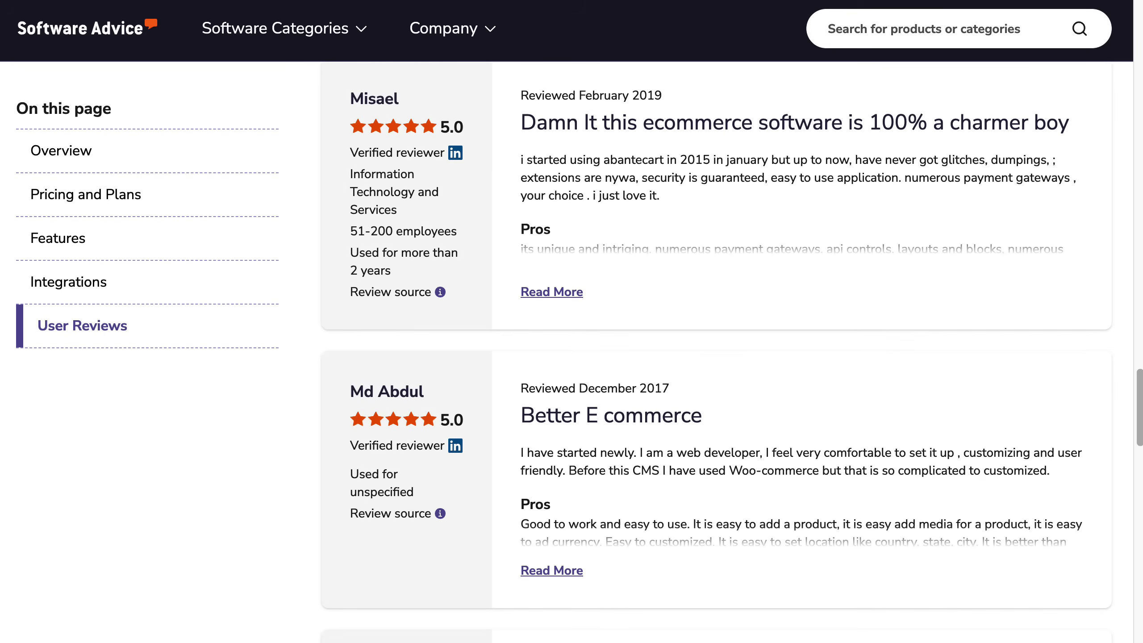
scroll(716, 351, "down", 3)
scroll(716, 351, "down", 2)
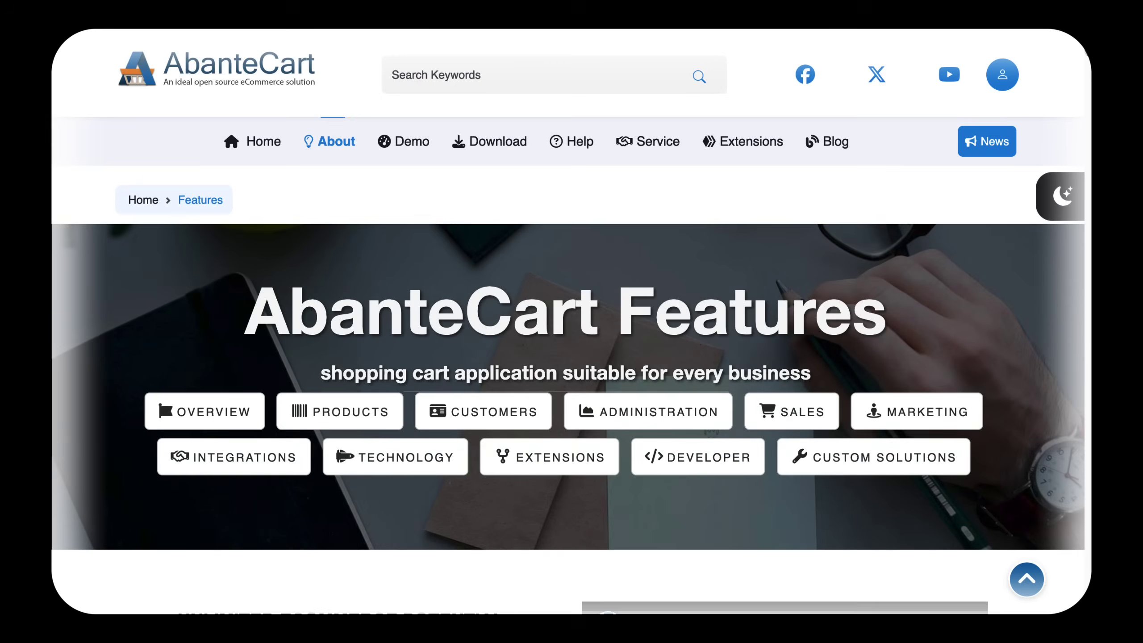
Step: Scroll down through the AbanteCart Features overview page
scroll(571, 321, "down", 1)
scroll(571, 322, "down", 5)
scroll(571, 321, "down", 4)
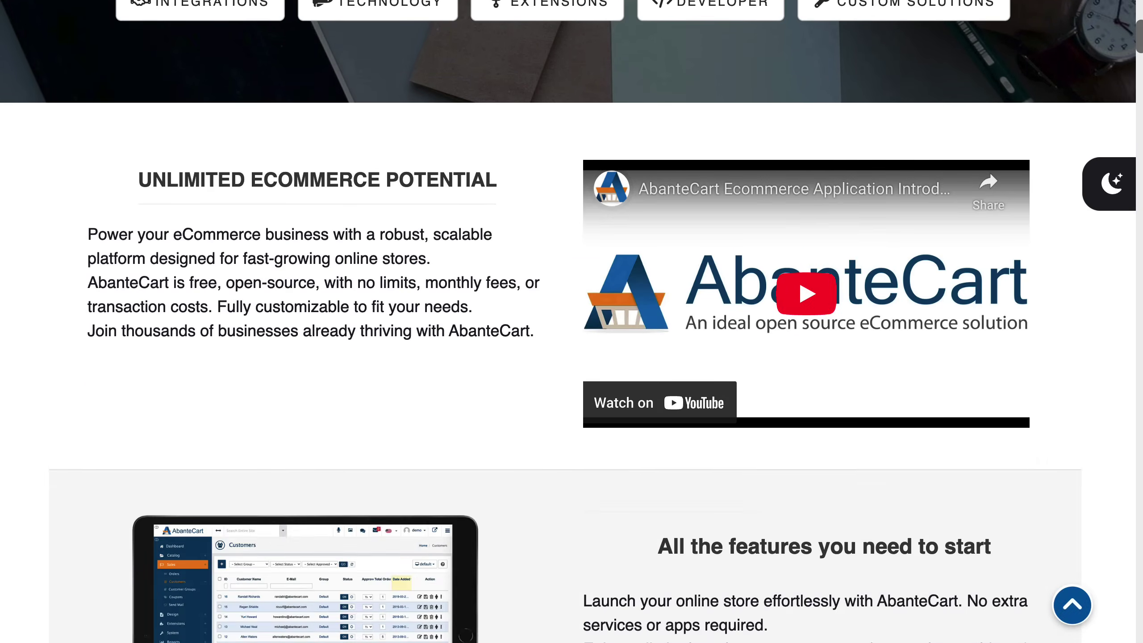
scroll(571, 322, "down", 3)
scroll(572, 321, "down", 5)
scroll(572, 321, "down", 5)
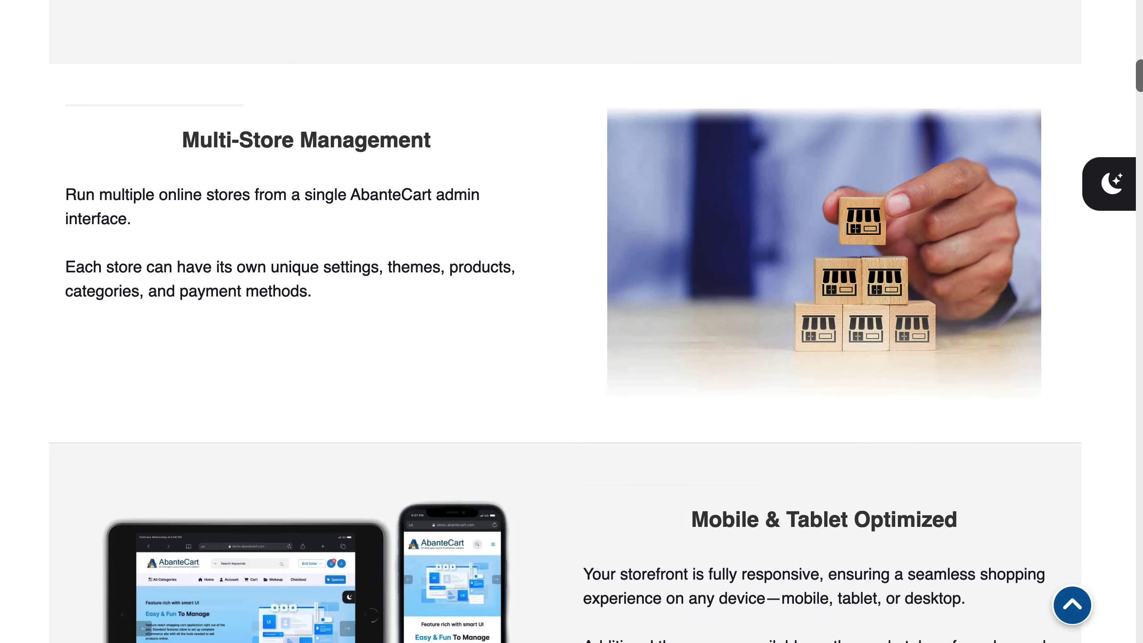
scroll(571, 321, "down", 2)
scroll(572, 321, "down", 5)
scroll(571, 321, "down", 5)
scroll(571, 321, "down", 1)
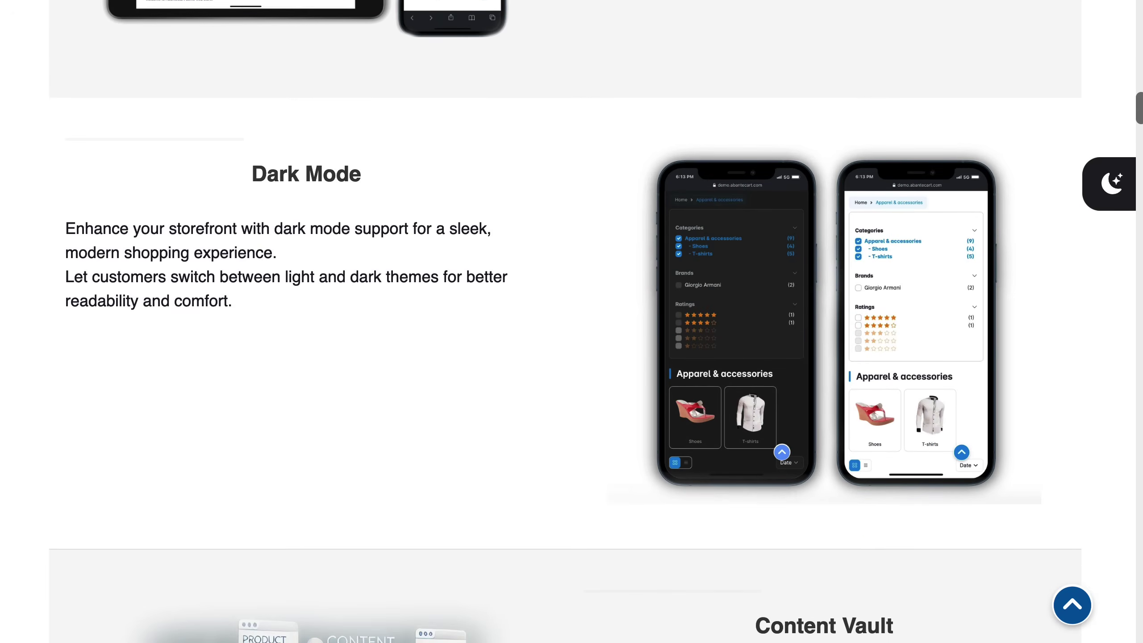
scroll(572, 322, "down", 6)
scroll(571, 321, "down", 1)
scroll(571, 321, "down", 5)
scroll(572, 321, "down", 1)
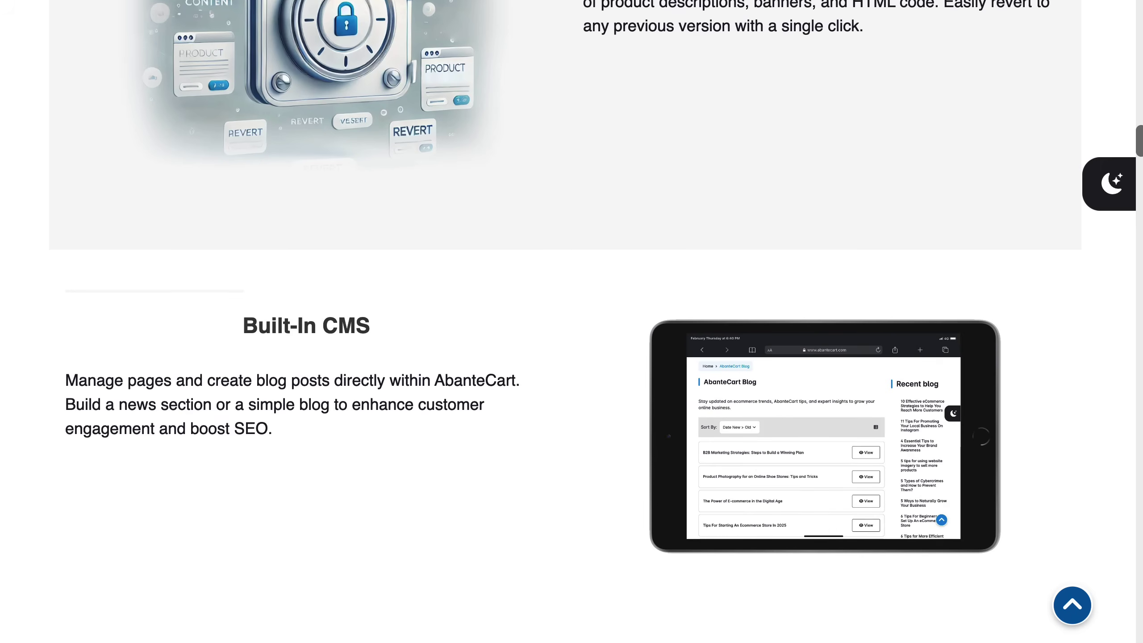
scroll(571, 321, "down", 4)
scroll(571, 321, "down", 3)
scroll(571, 321, "down", 3)
scroll(572, 322, "down", 4)
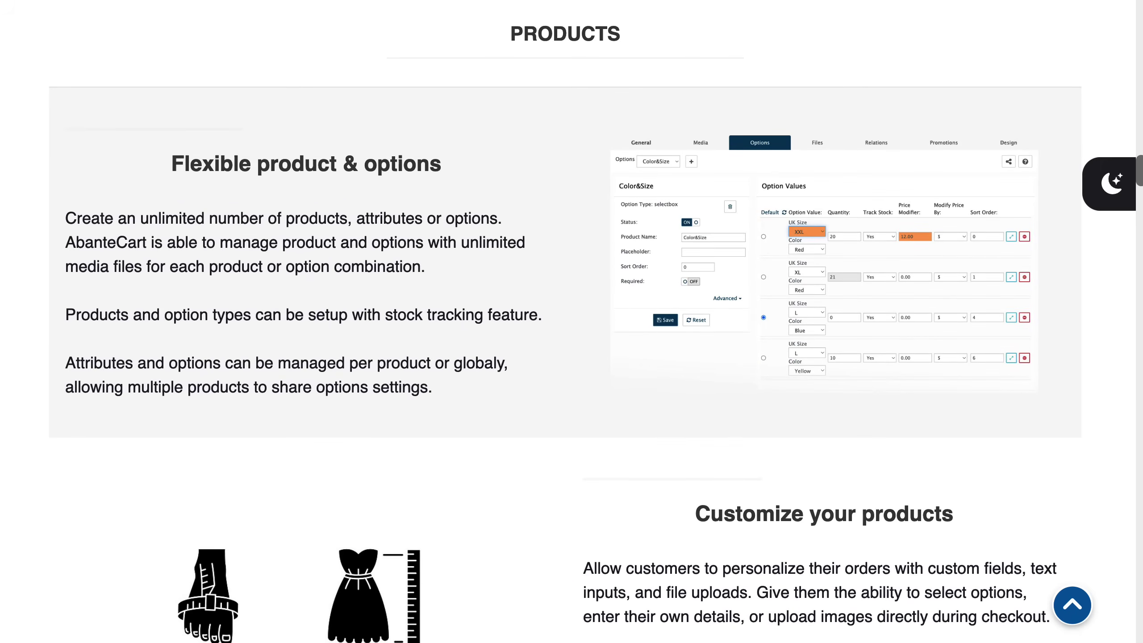
scroll(572, 321, "down", 2)
scroll(571, 321, "down", 5)
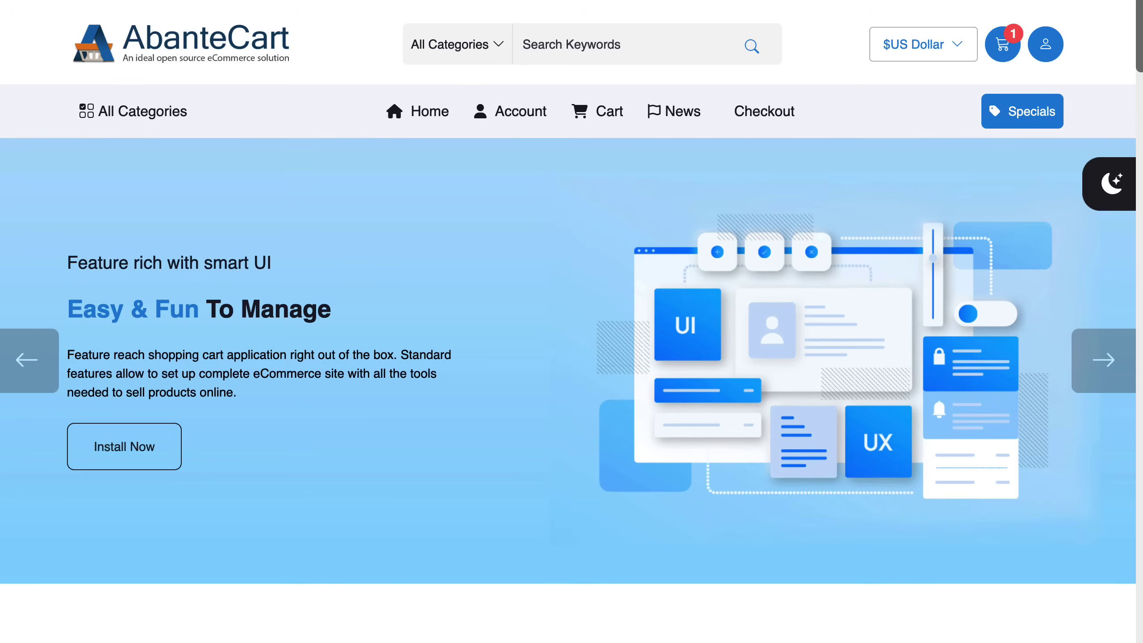
Step: Scroll down the demo storefront to its Bestsellers products
scroll(571, 321, "down", 4)
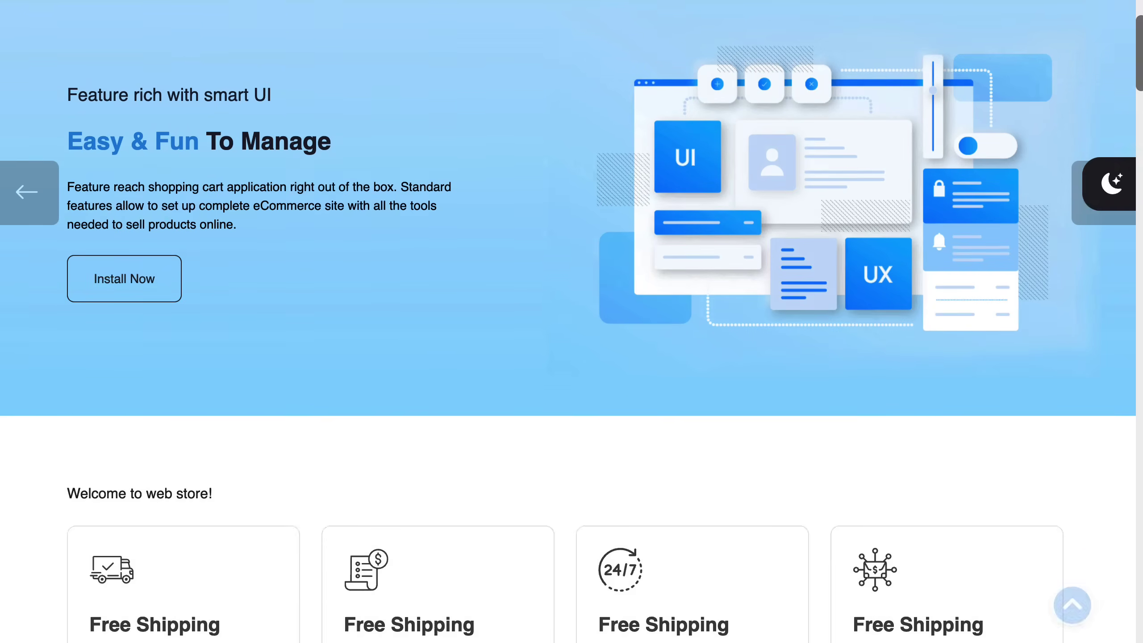
scroll(571, 321, "down", 7)
scroll(571, 321, "down", 2)
scroll(571, 322, "down", 6)
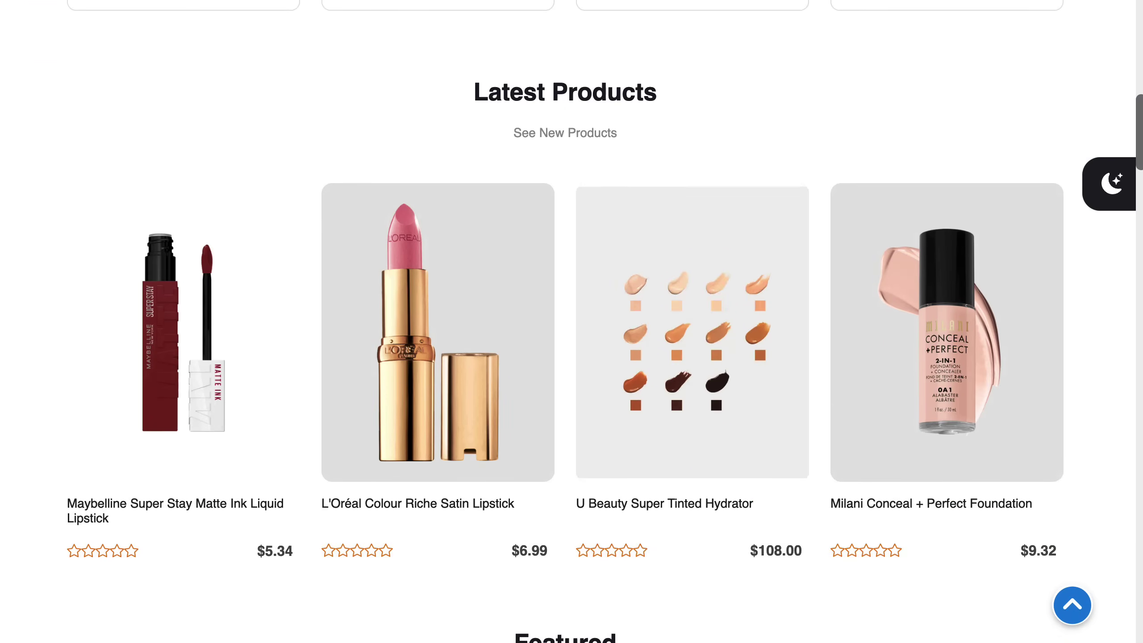
scroll(571, 321, "down", 6)
scroll(571, 321, "down", 6)
scroll(571, 321, "down", 4)
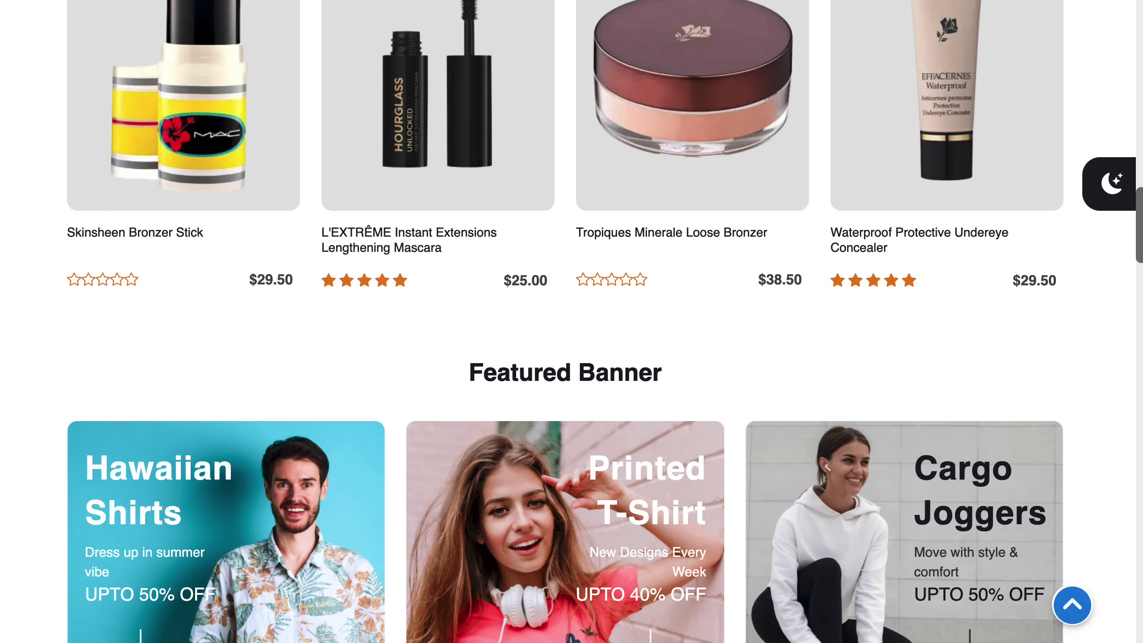
scroll(572, 322, "down", 3)
scroll(571, 321, "down", 6)
scroll(572, 321, "down", 1)
scroll(571, 321, "down", 3)
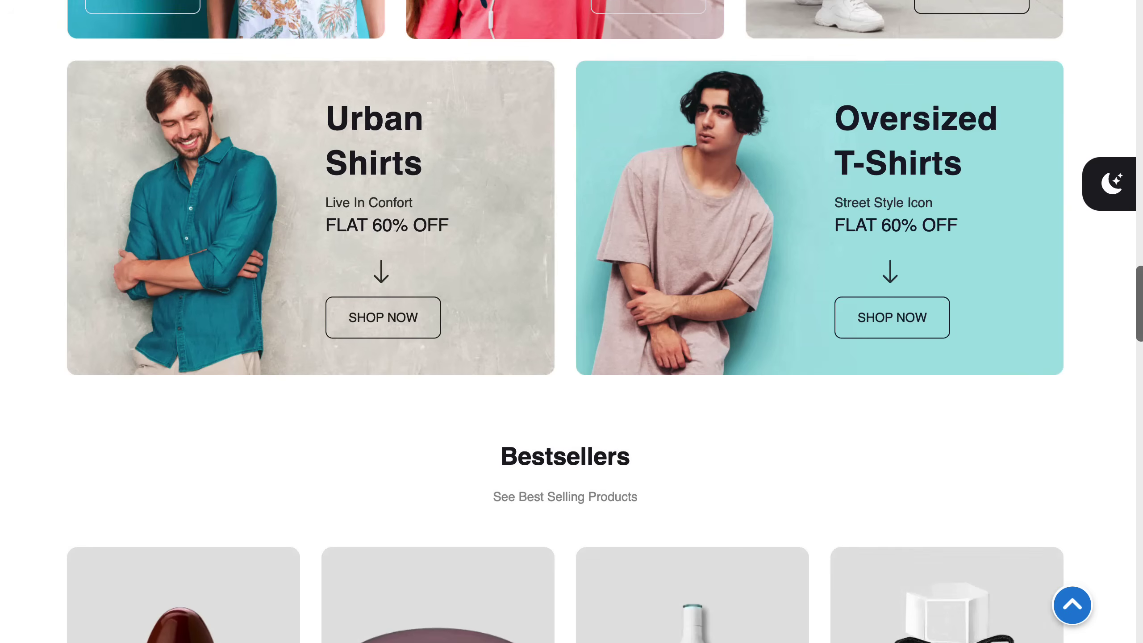
scroll(572, 321, "down", 6)
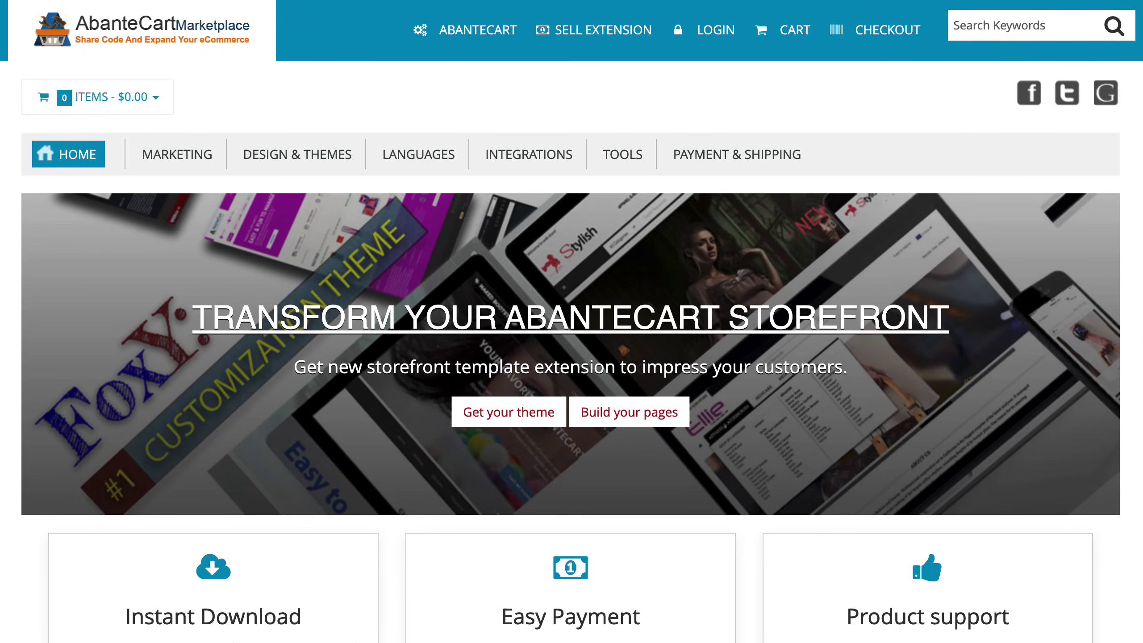
Step: Scroll the Marketplace home page down to the New, Popular and Featured Extensions lists
scroll(571, 321, "down", 5)
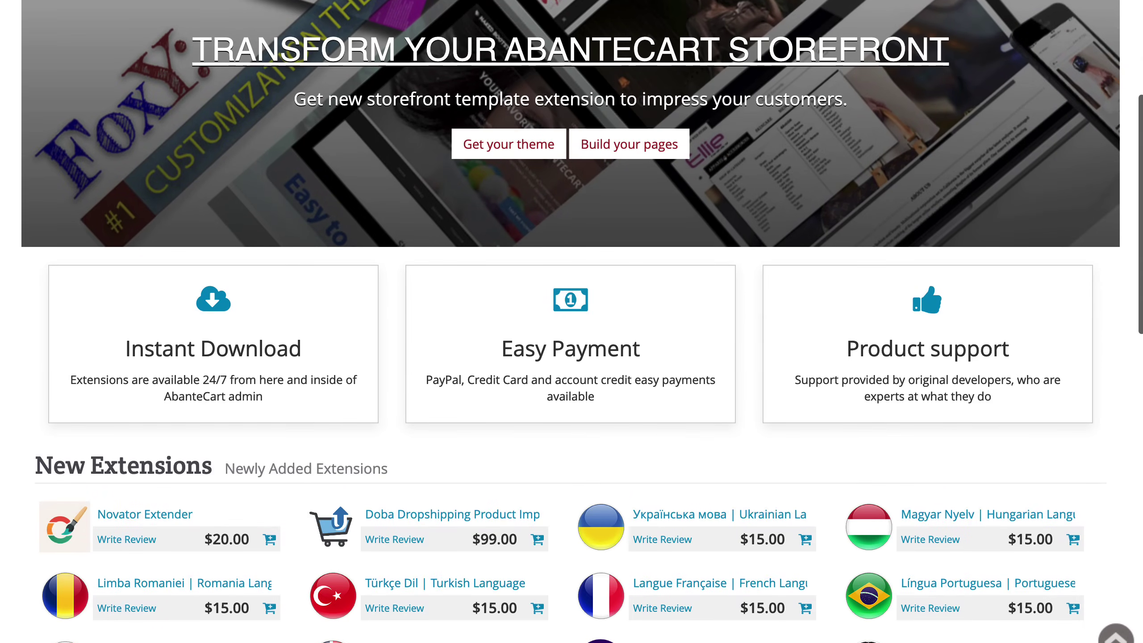
scroll(571, 322, "down", 2)
scroll(572, 321, "down", 3)
scroll(571, 321, "down", 1)
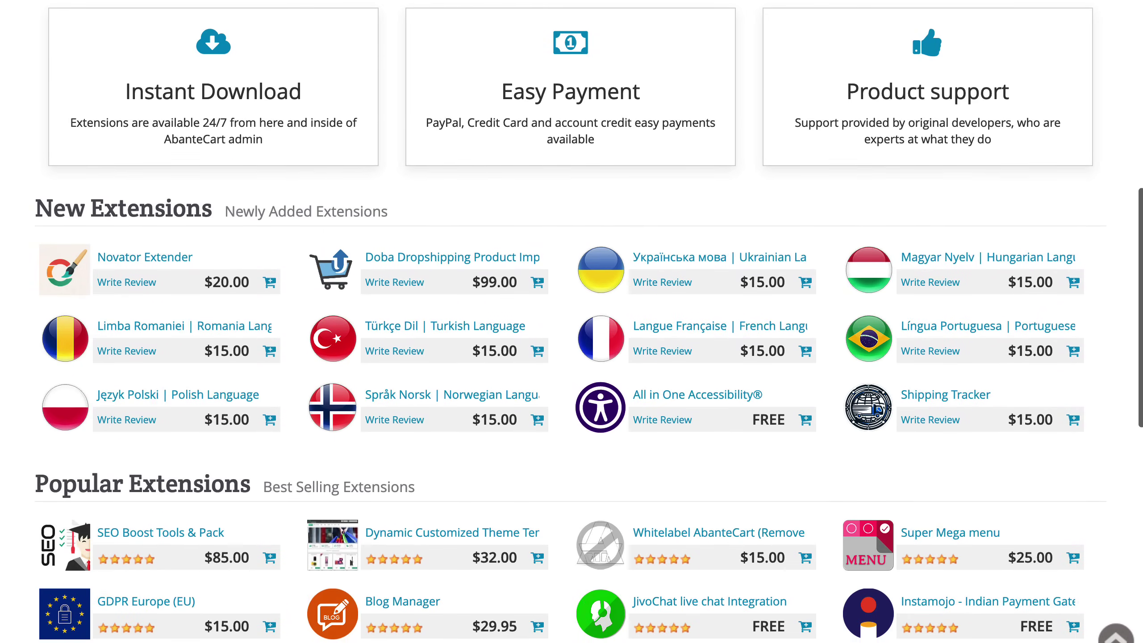
scroll(571, 321, "down", 3)
scroll(571, 321, "down", 2)
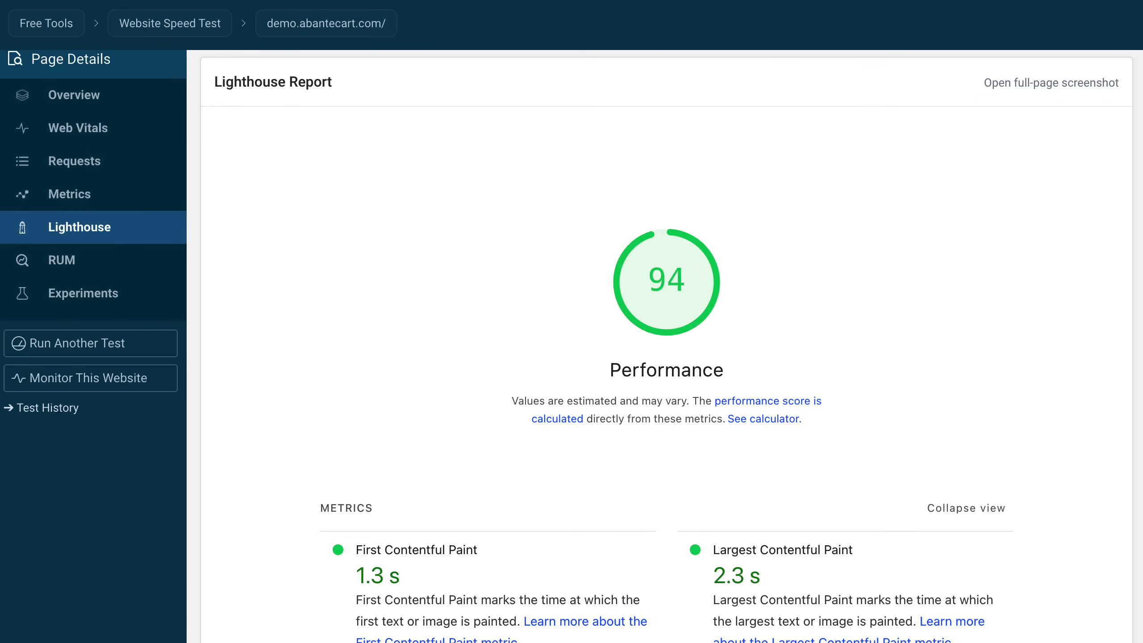
Step: Scroll through the Lighthouse score-94 report and WebPageTest results to Real-World Usage Metrics
scroll(666, 347, "down", 4)
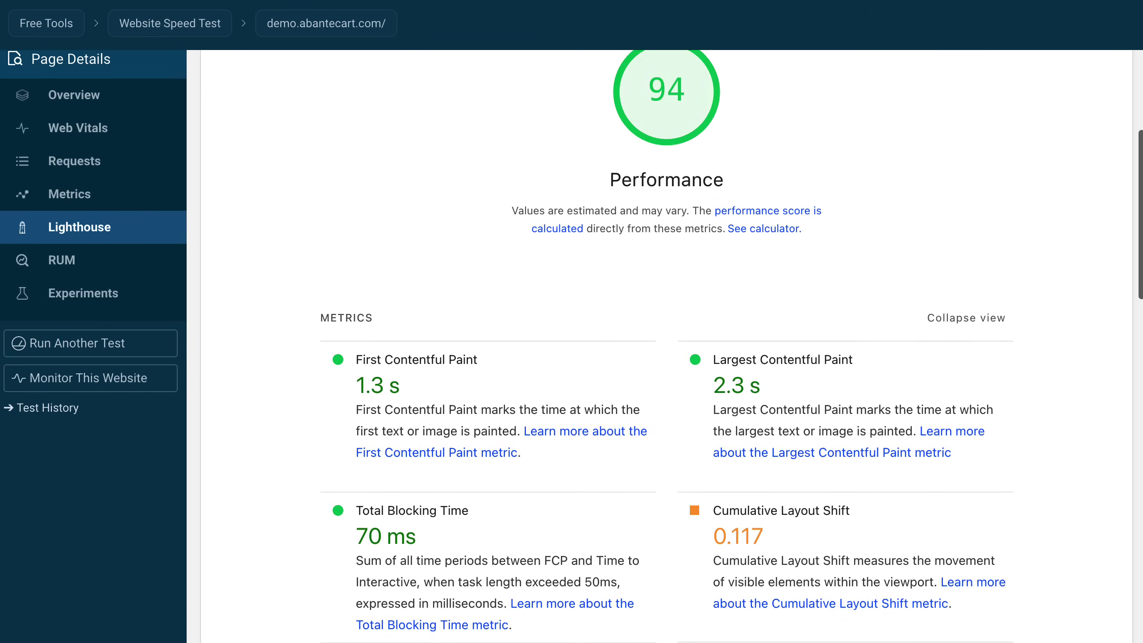
scroll(666, 346, "down", 3)
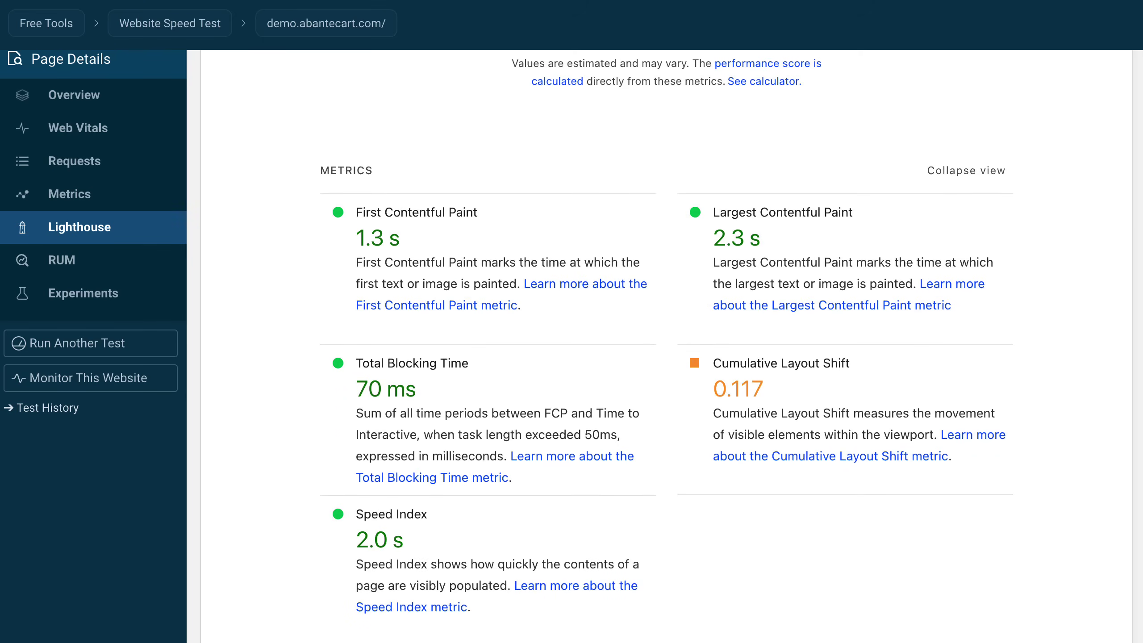
scroll(666, 347, "down", 3)
scroll(666, 346, "down", 2)
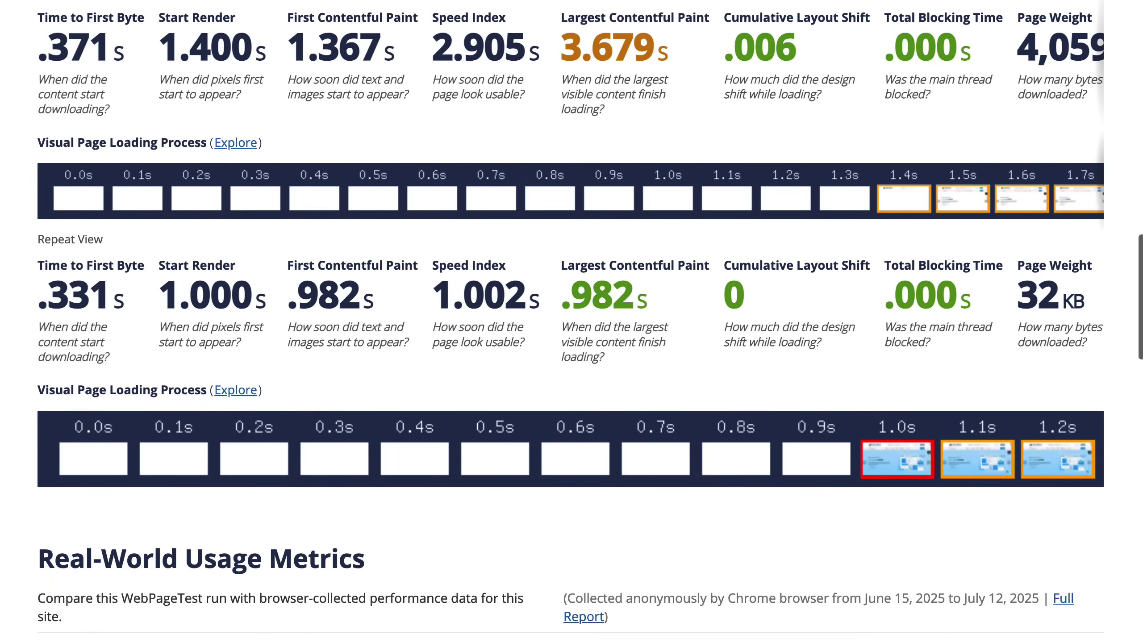
scroll(571, 315, "down", 6)
scroll(571, 315, "down", 3)
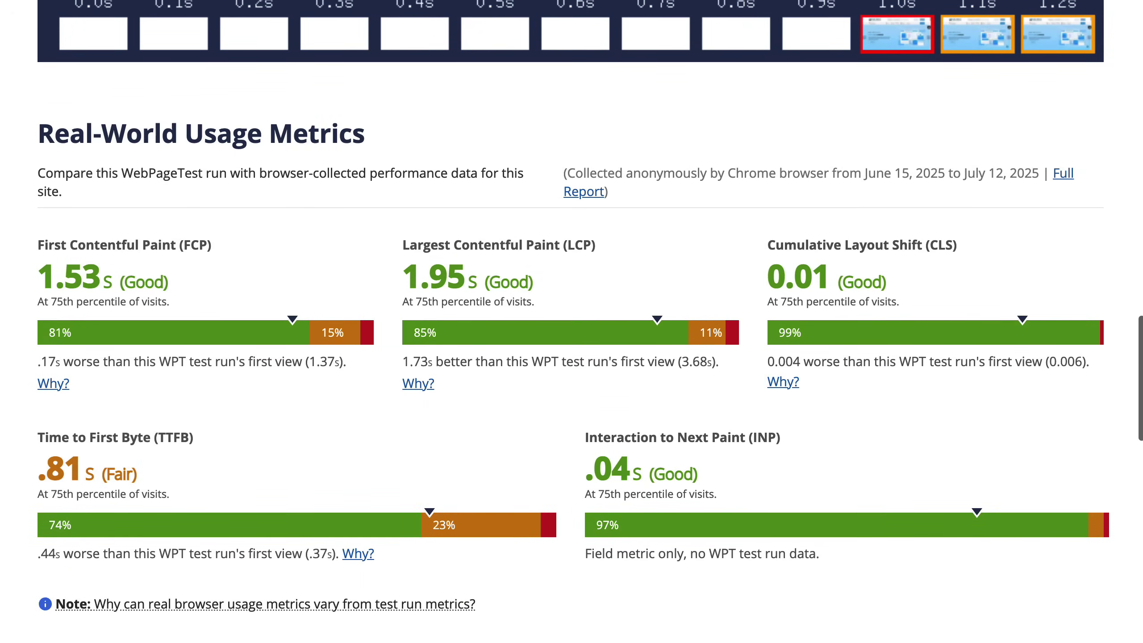
scroll(571, 316, "down", 2)
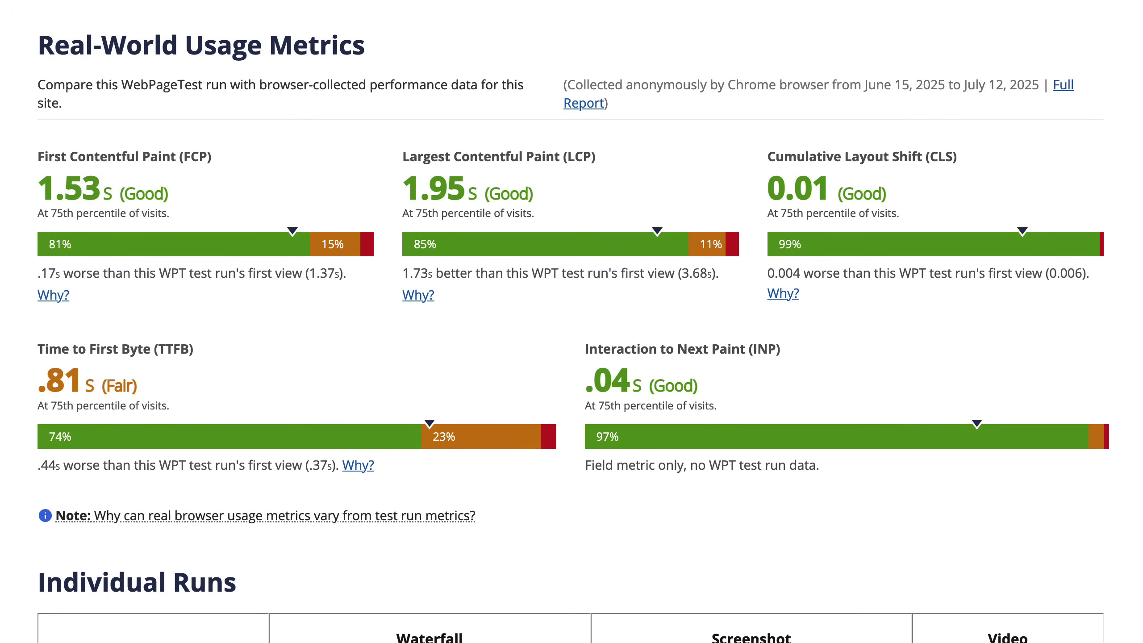
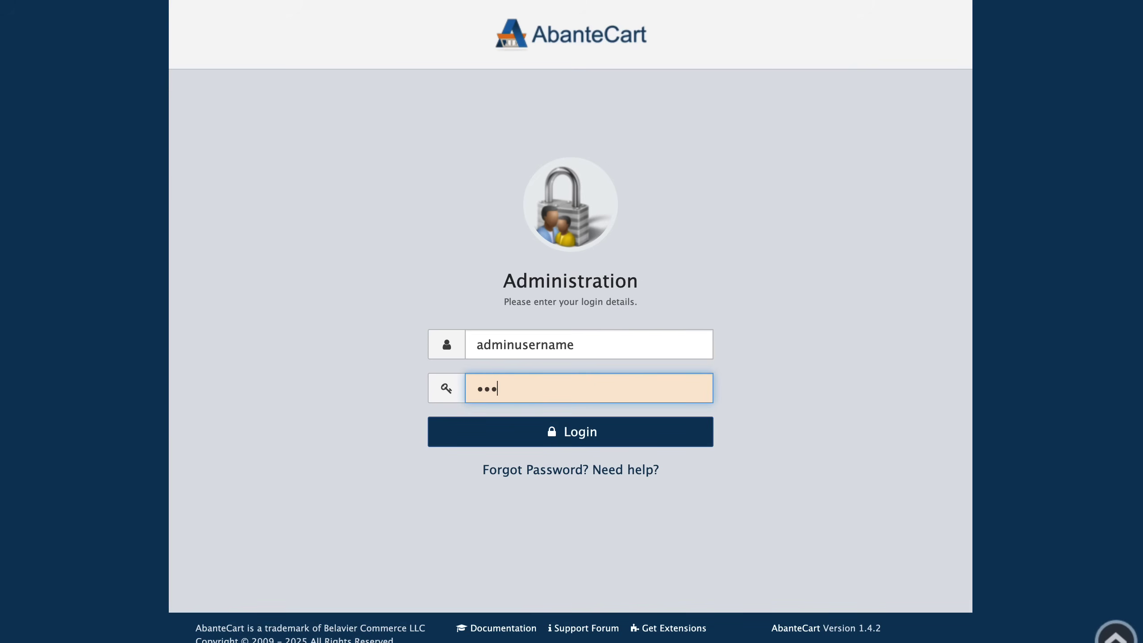
left_click(664, 432)
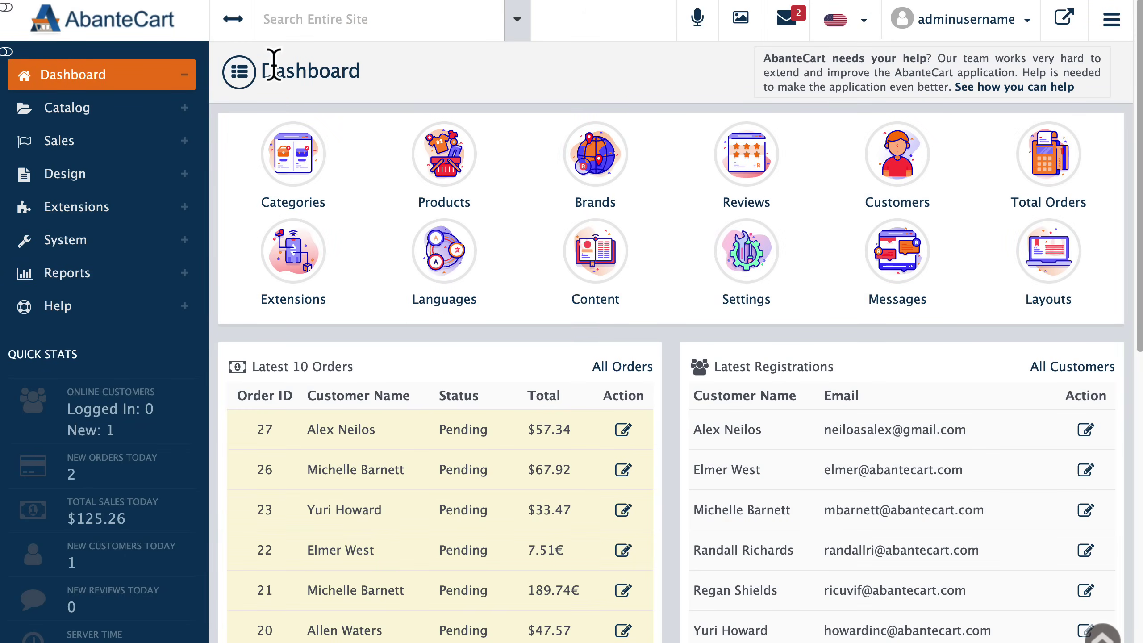
left_click(234, 27)
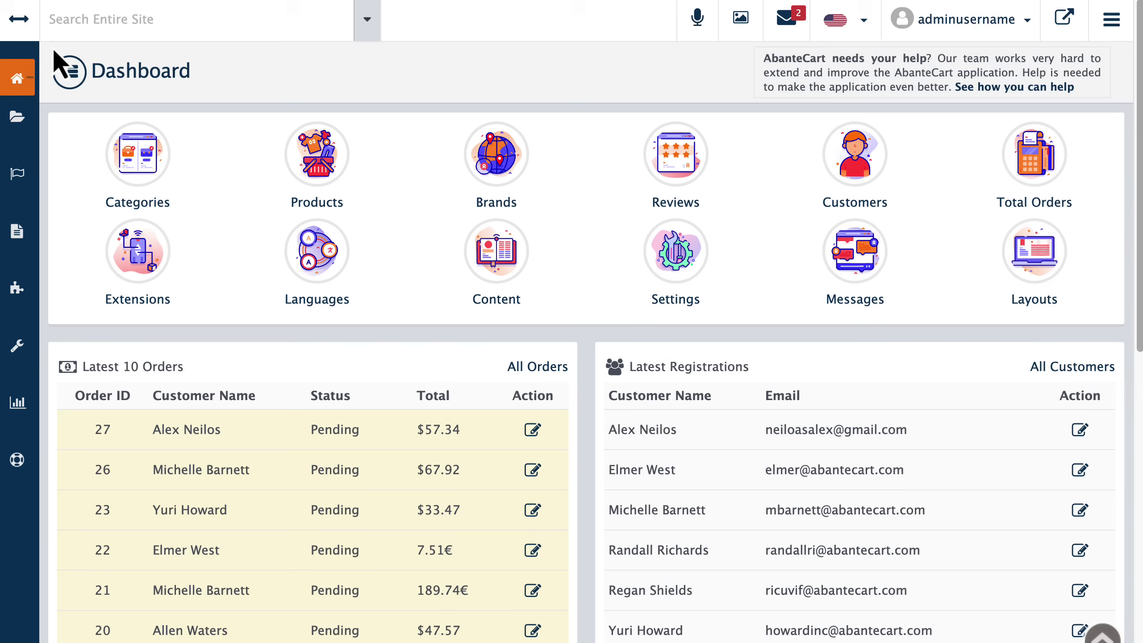
left_click(18, 19)
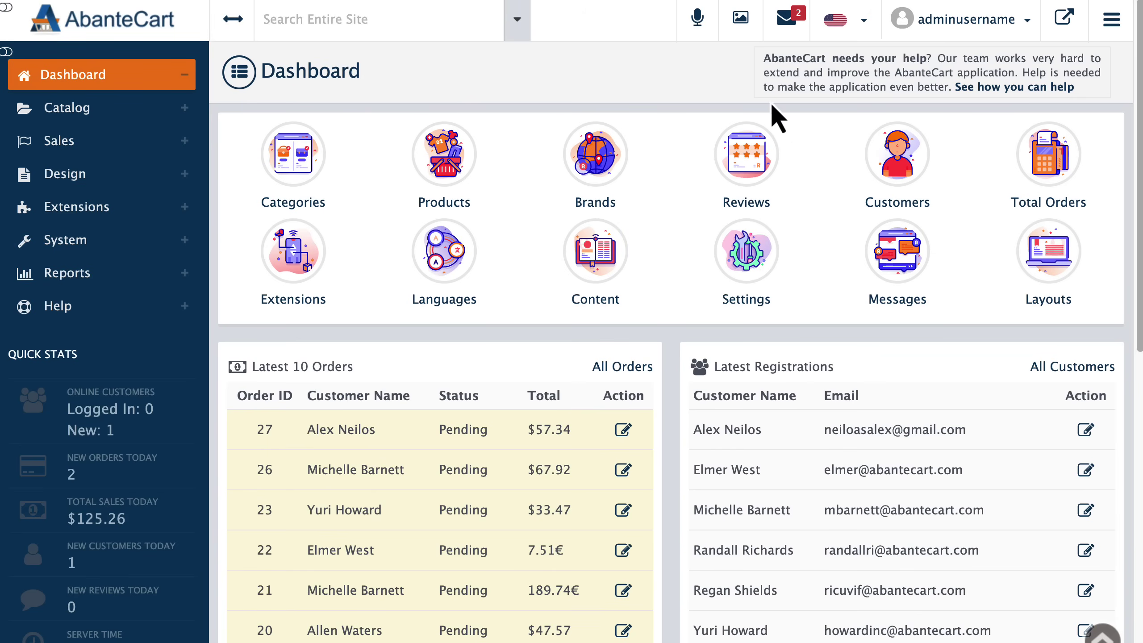
Step: Review recent customer sign-ups and new orders in the right panel, then close it
left_click(1109, 41)
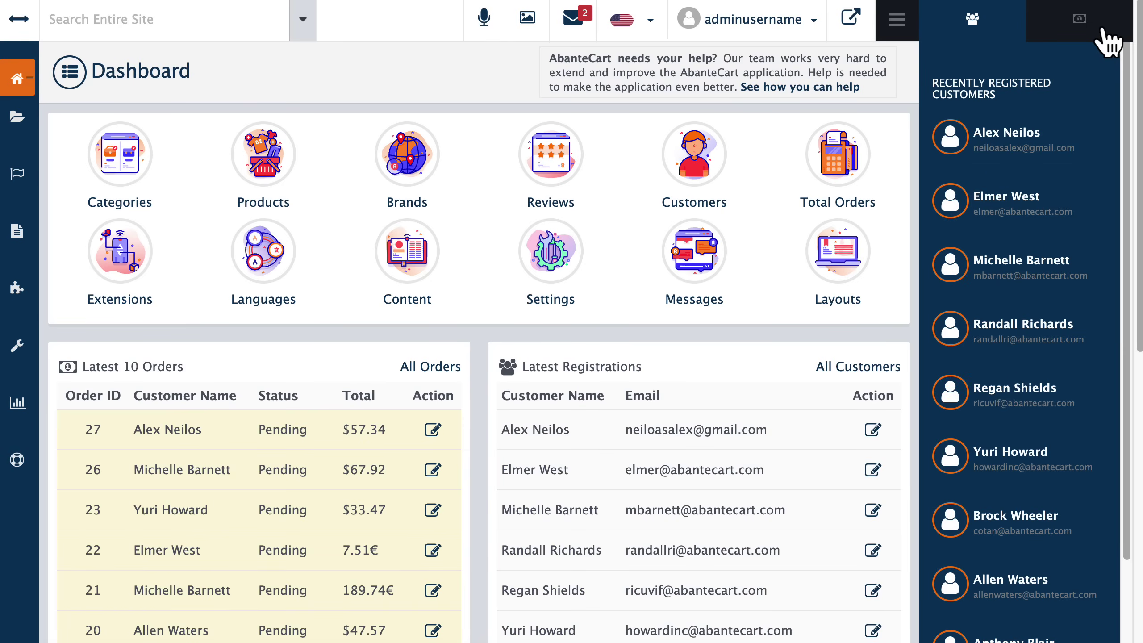
left_click(1063, 27)
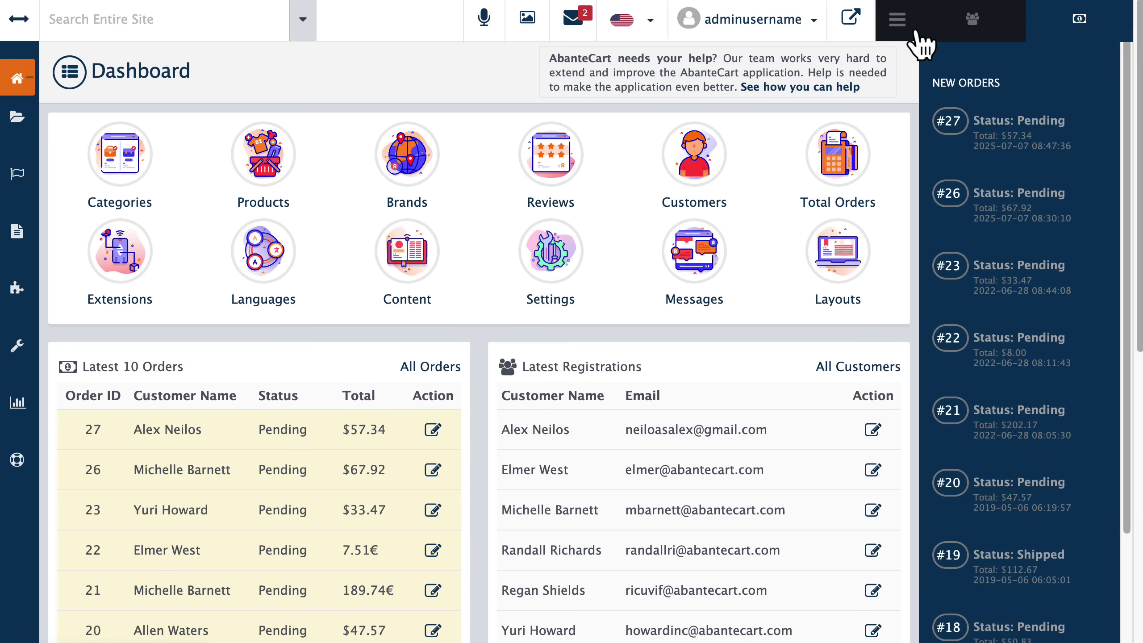
left_click(898, 20)
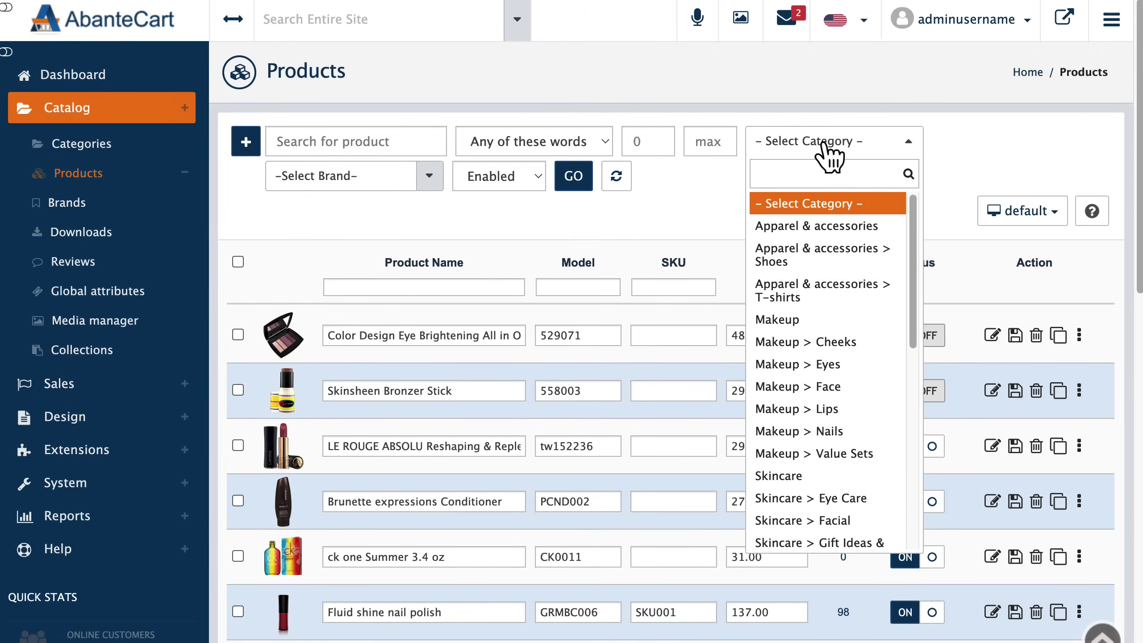
Step: Enable the disabled Makeup products Color Design palette and Skinsheen Bronzer Stick
left_click(835, 322)
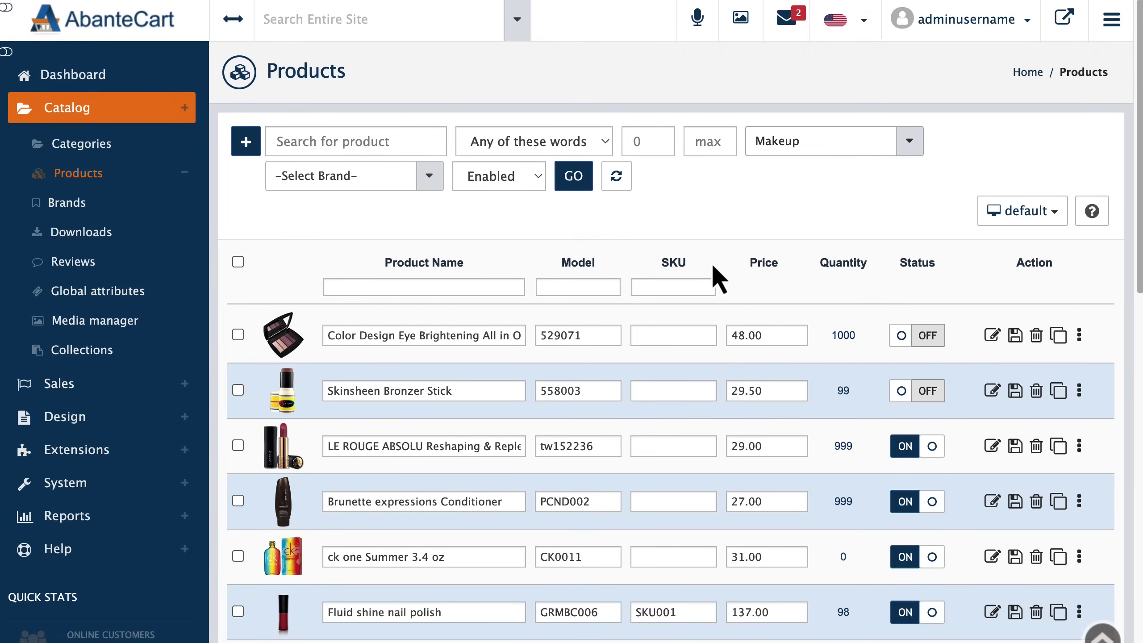
left_click(469, 178)
left_click(484, 197)
left_click(573, 176)
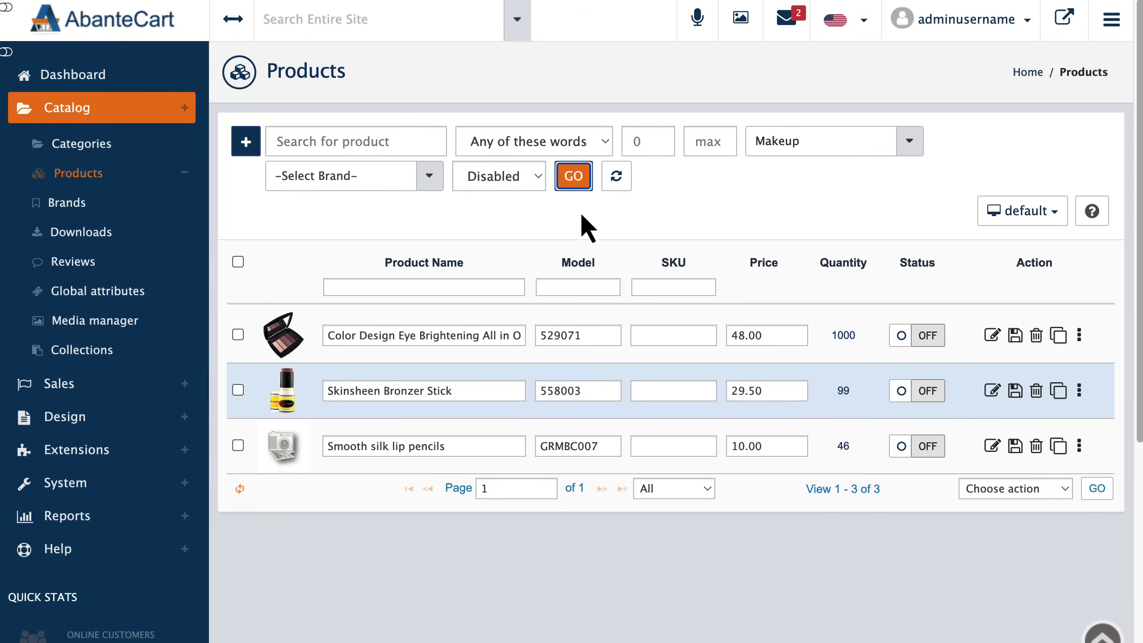
left_click(237, 335)
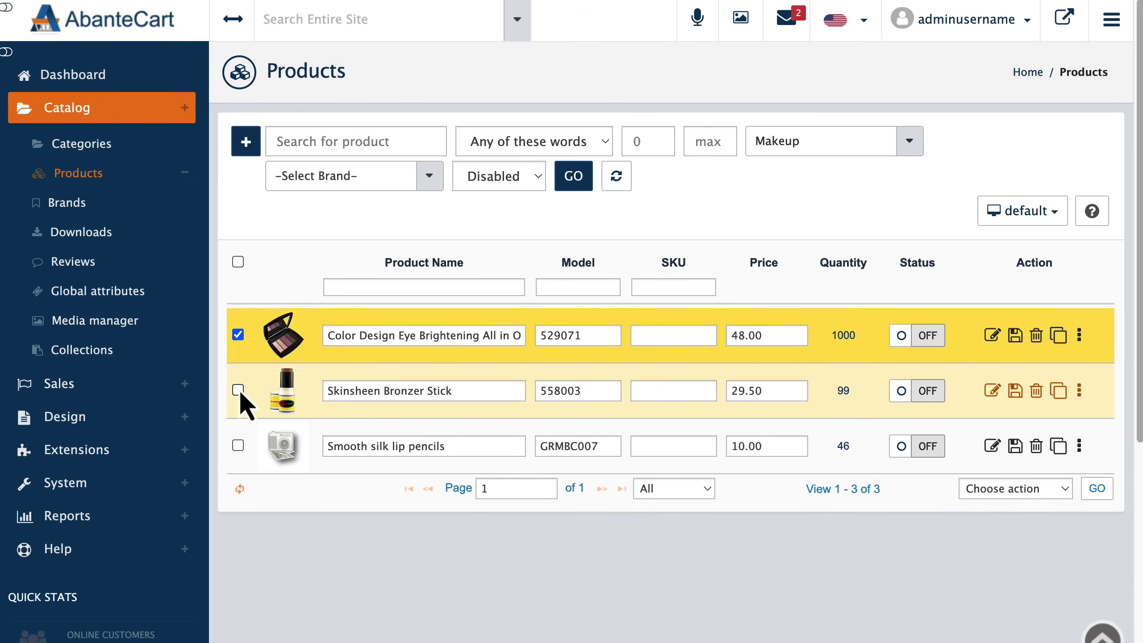
left_click(237, 390)
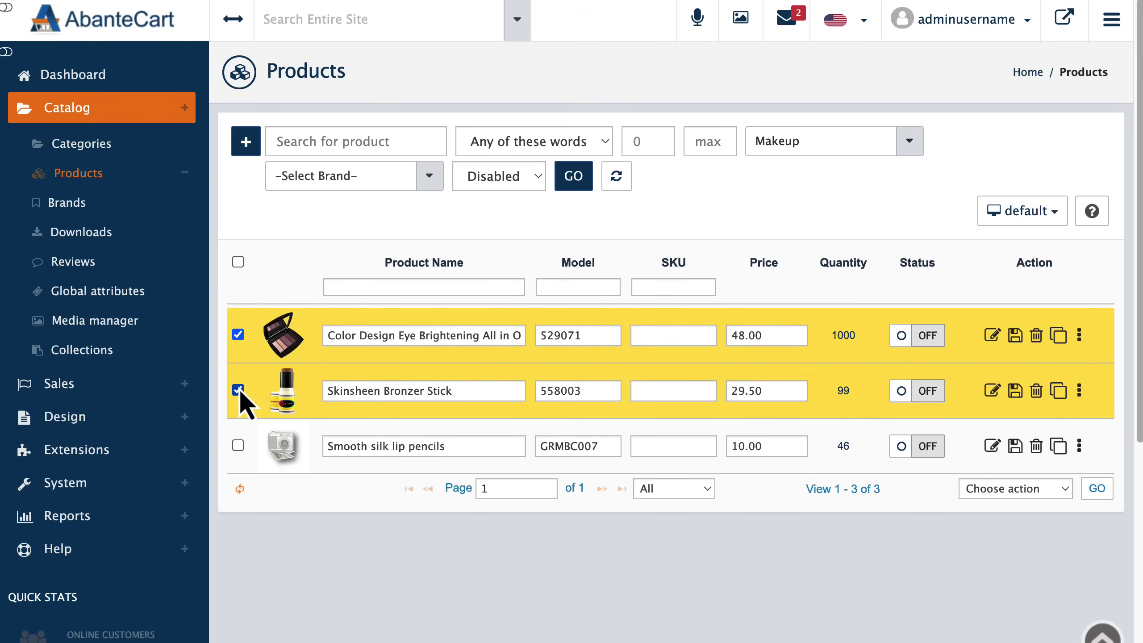
left_click(1015, 493)
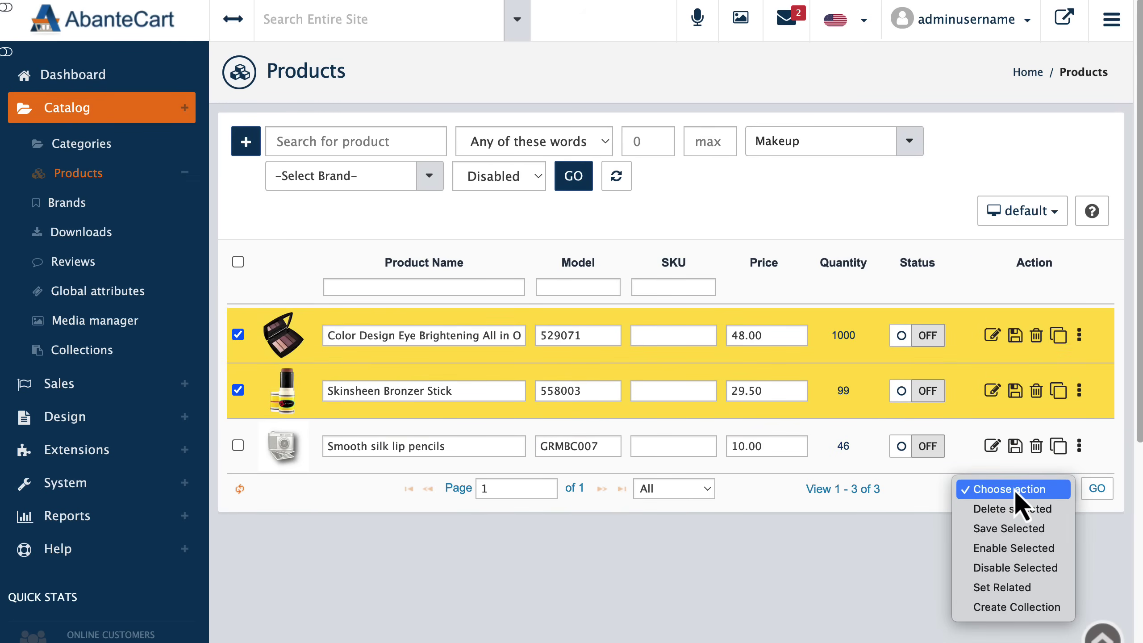
left_click(1027, 549)
left_click(1096, 488)
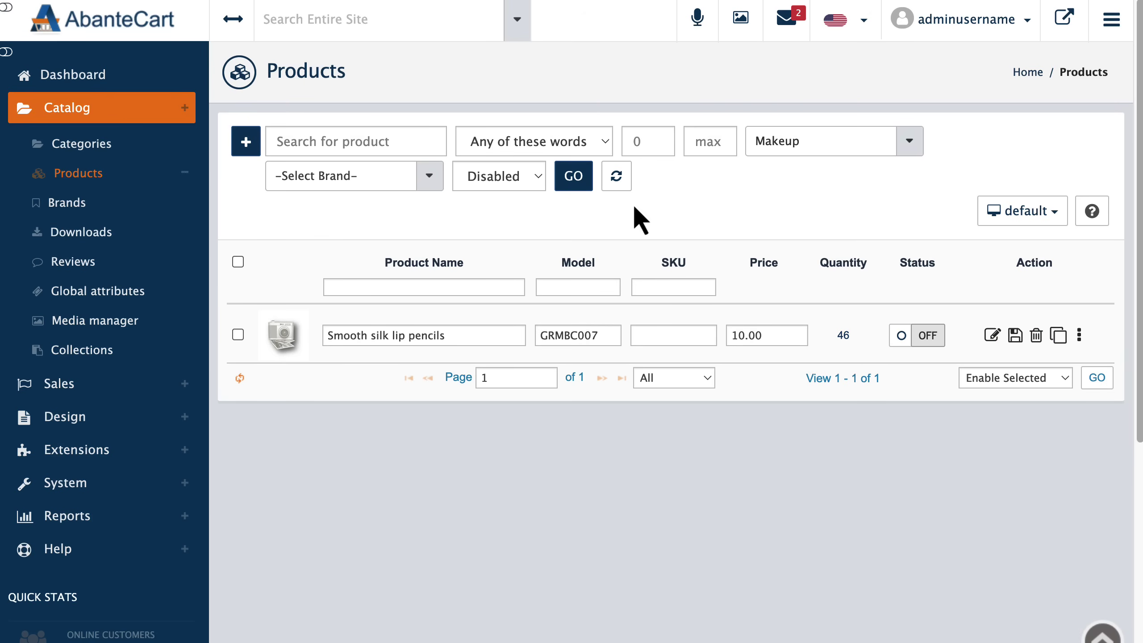
Step: Filter products by model 71 and change the Calvin Klein Obsession price to 54.00
left_click(621, 186)
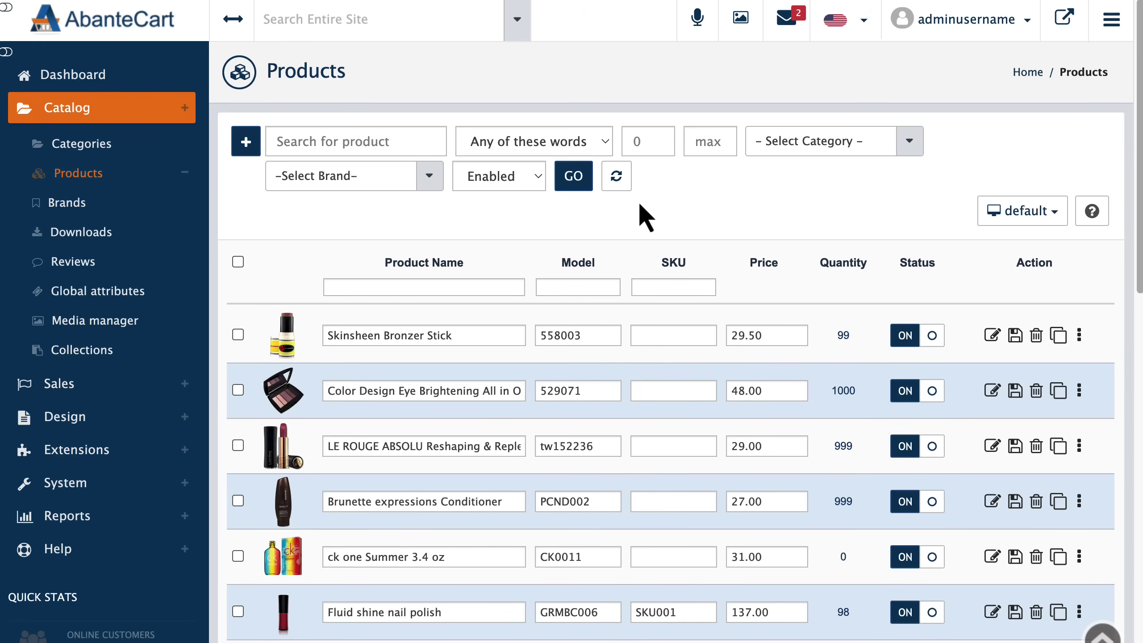
left_click(580, 287)
type("71")
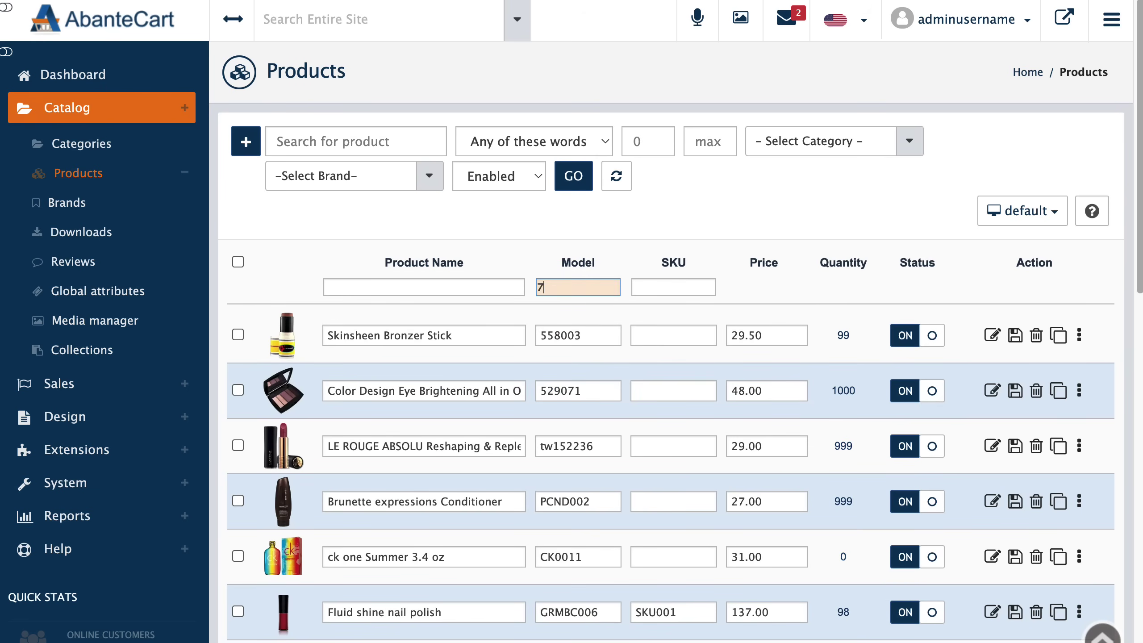
key("Return")
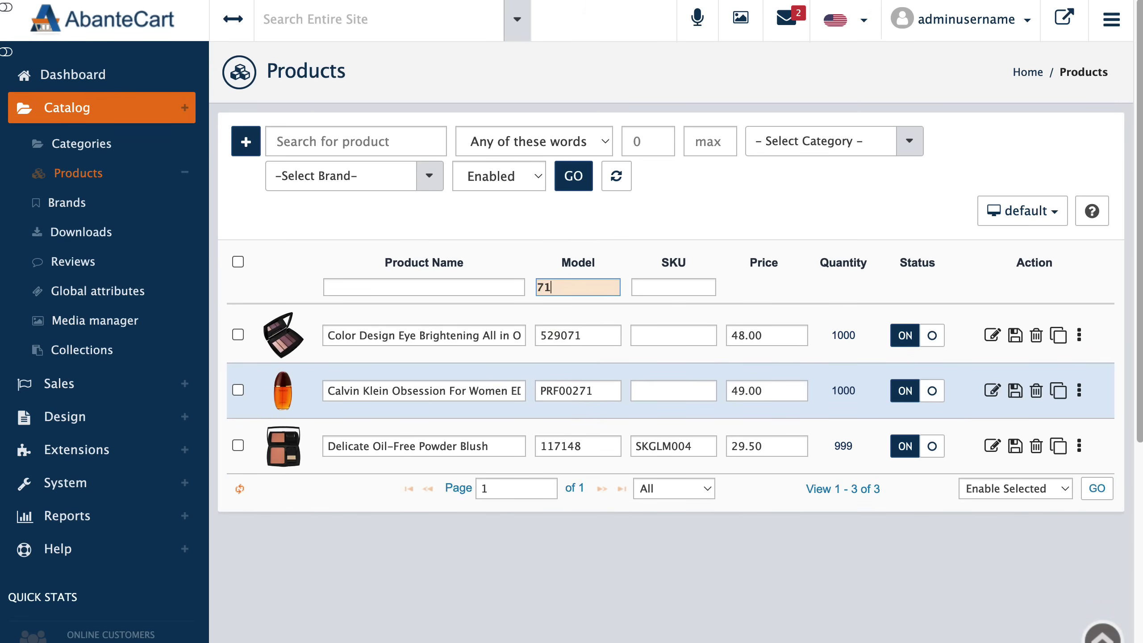
left_click(745, 390)
key("BackSpace")
key("BackSpace")
type("5")
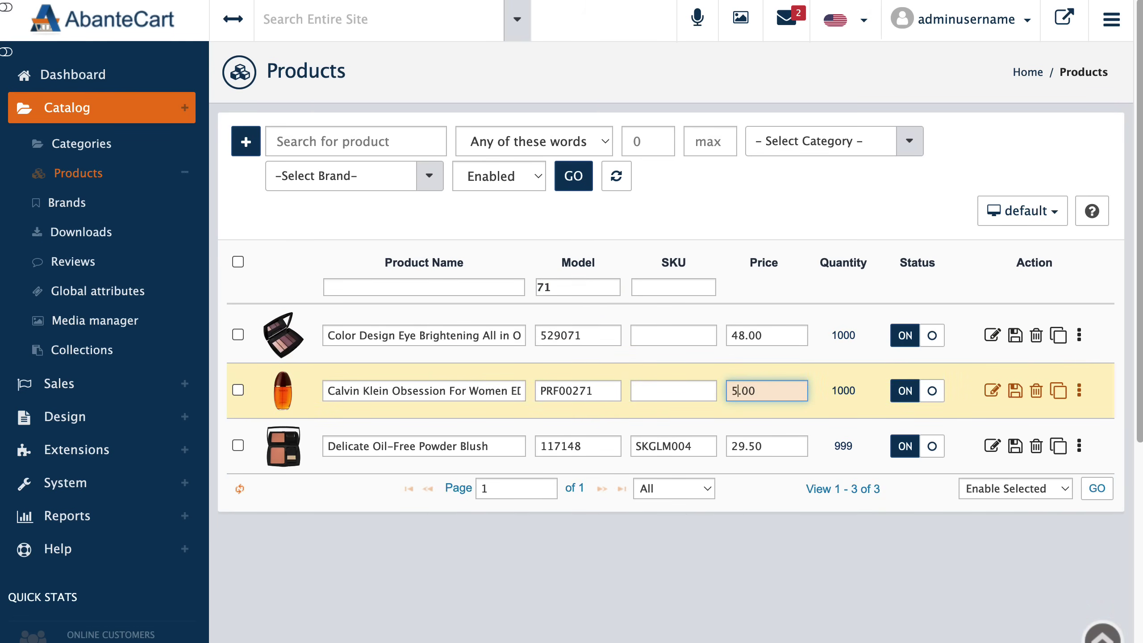
type("4")
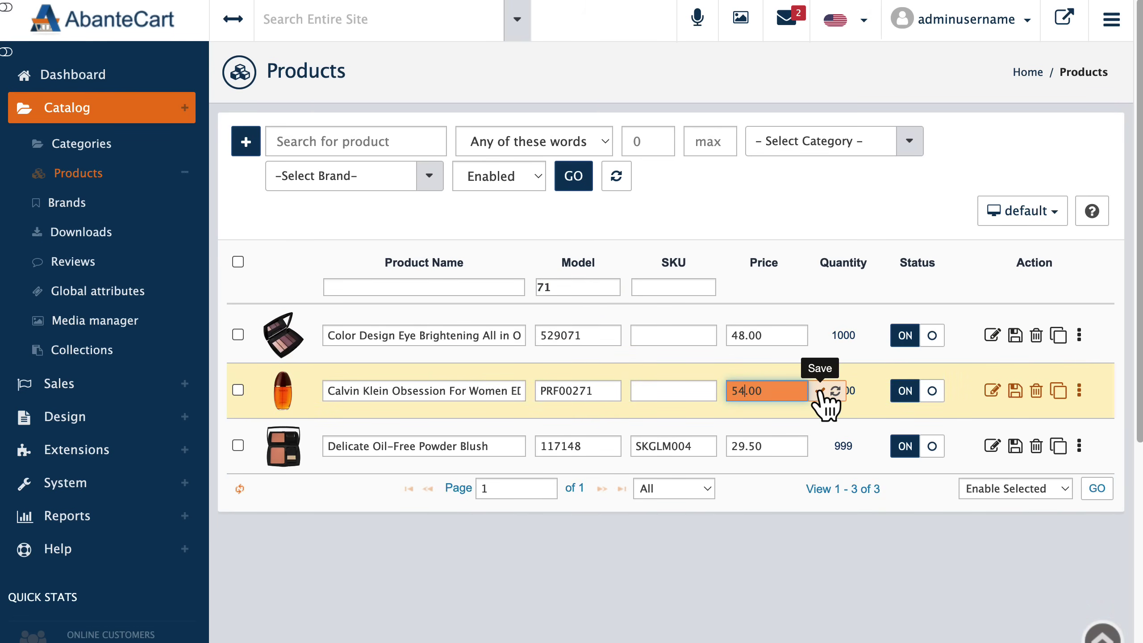
left_click(819, 391)
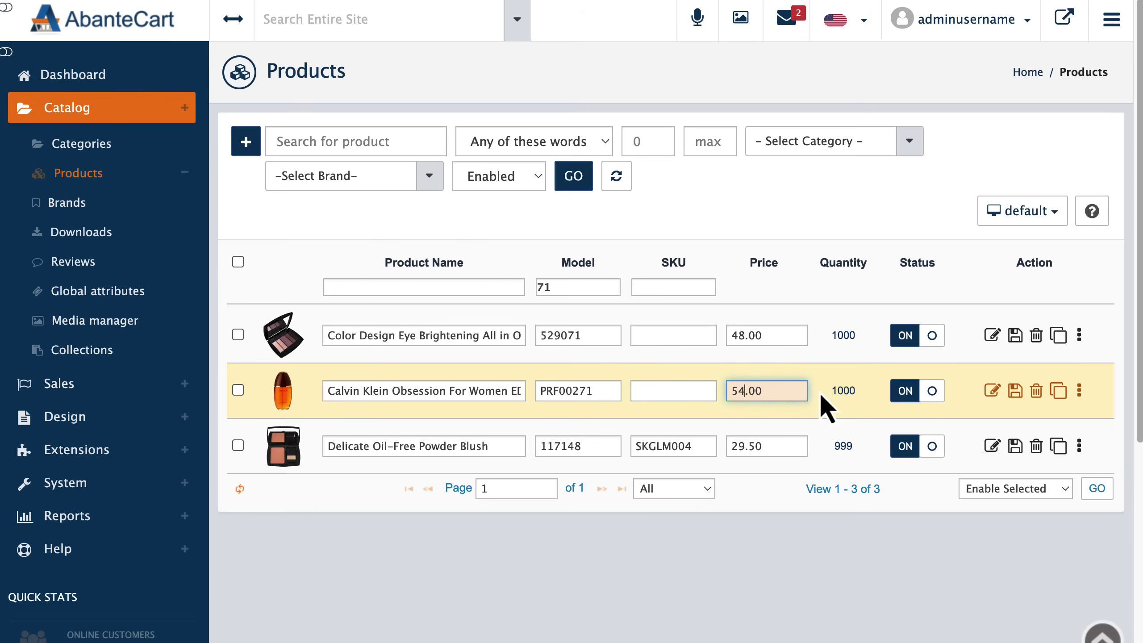
Step: Search the admin for 'armani' and open the Armani Eau de Toilette Spray product
left_click(383, 32)
type("arman")
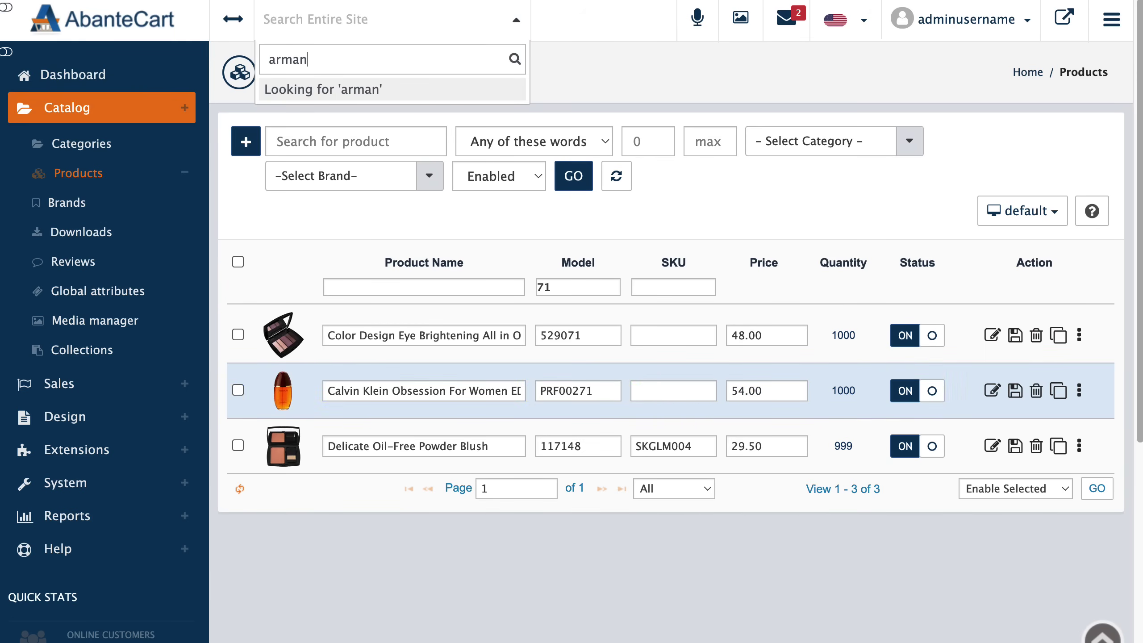
type("i")
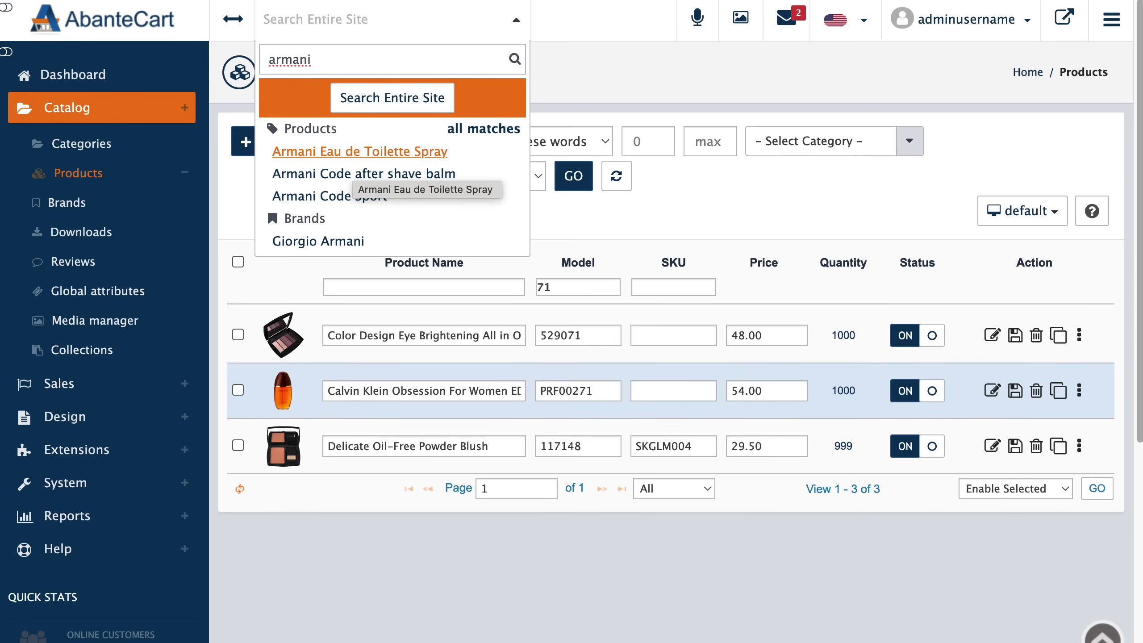
left_click(354, 151)
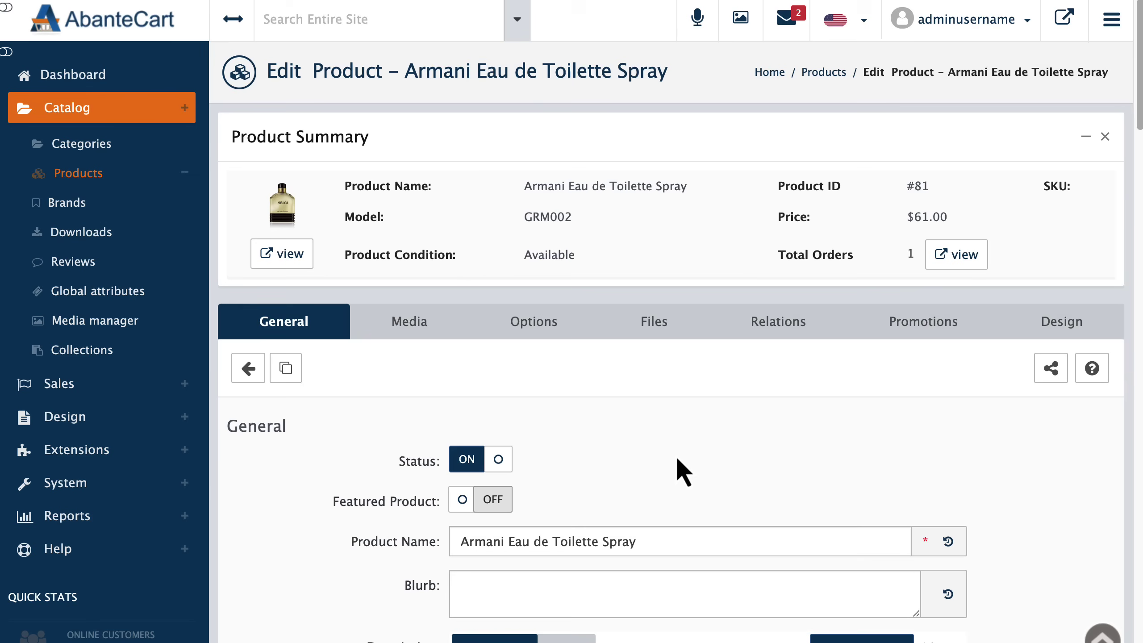
Step: Turn Featured Product on and save, then try inserting 'Men's' into the name
left_click(465, 499)
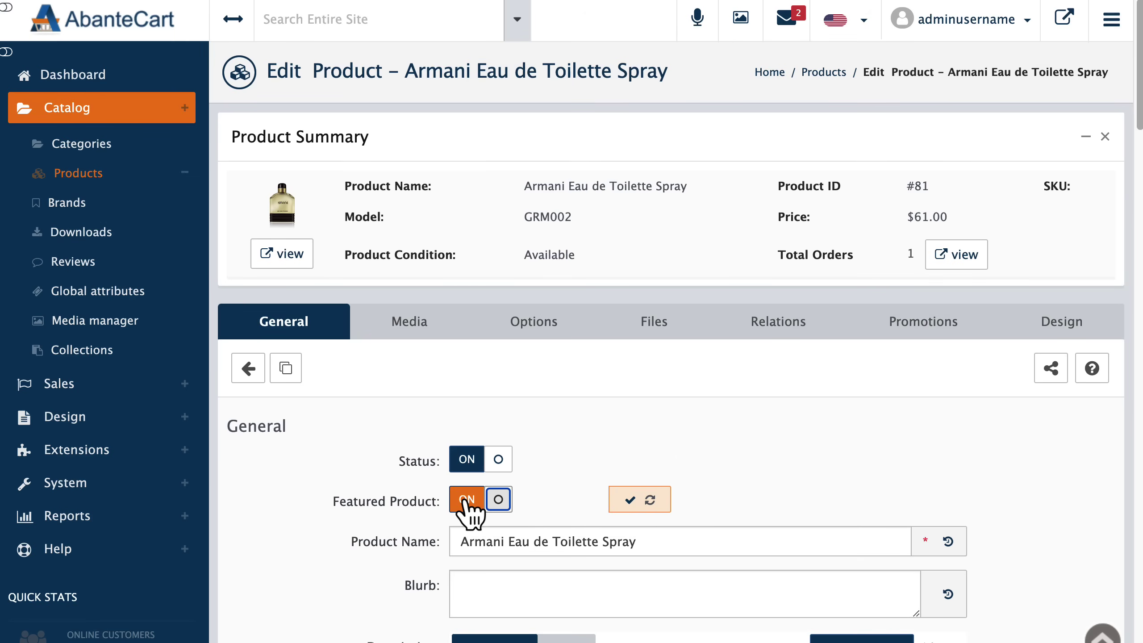
left_click(632, 505)
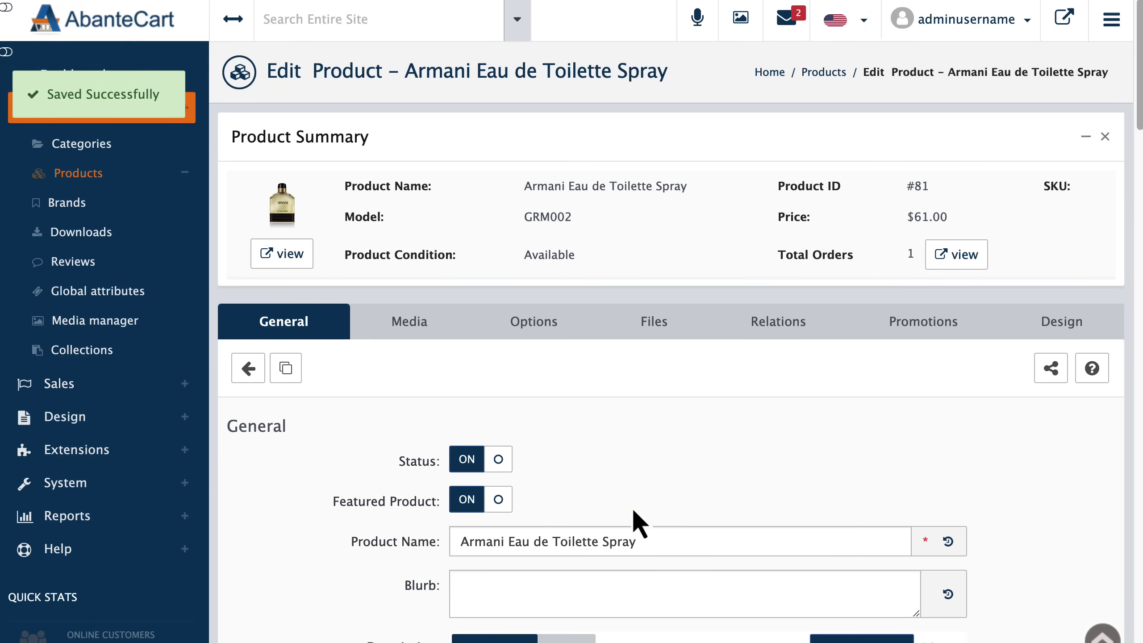
left_click(508, 540)
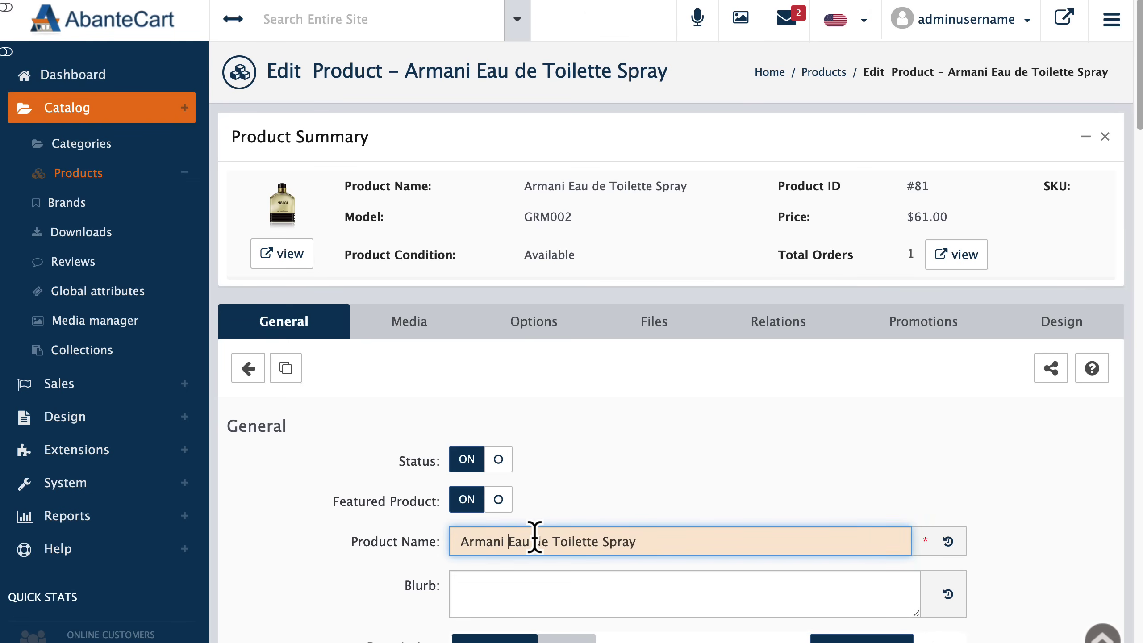
type("Men")
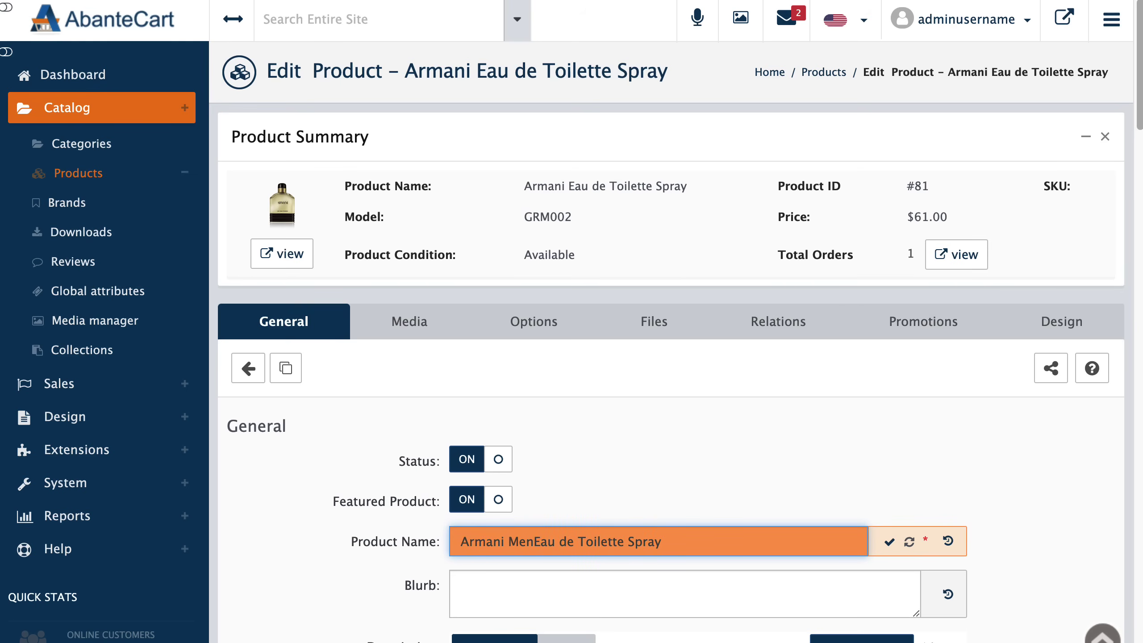
type("'s")
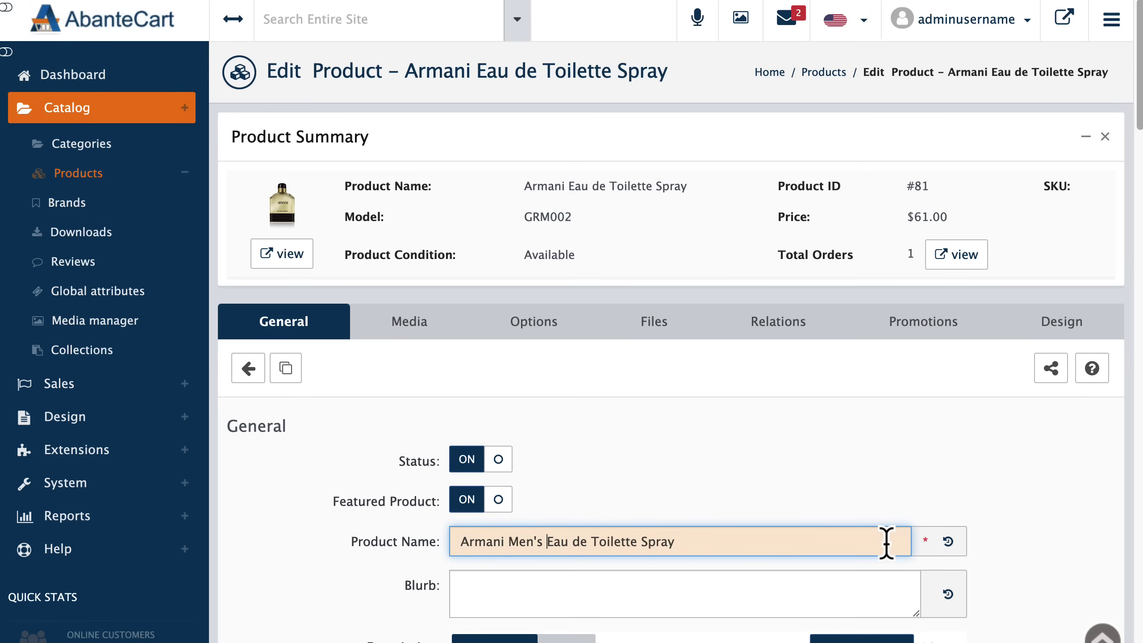
Step: Restore the original name from field history, append ' - Fresh Citrus & Woody Notes', and save it
left_click(948, 541)
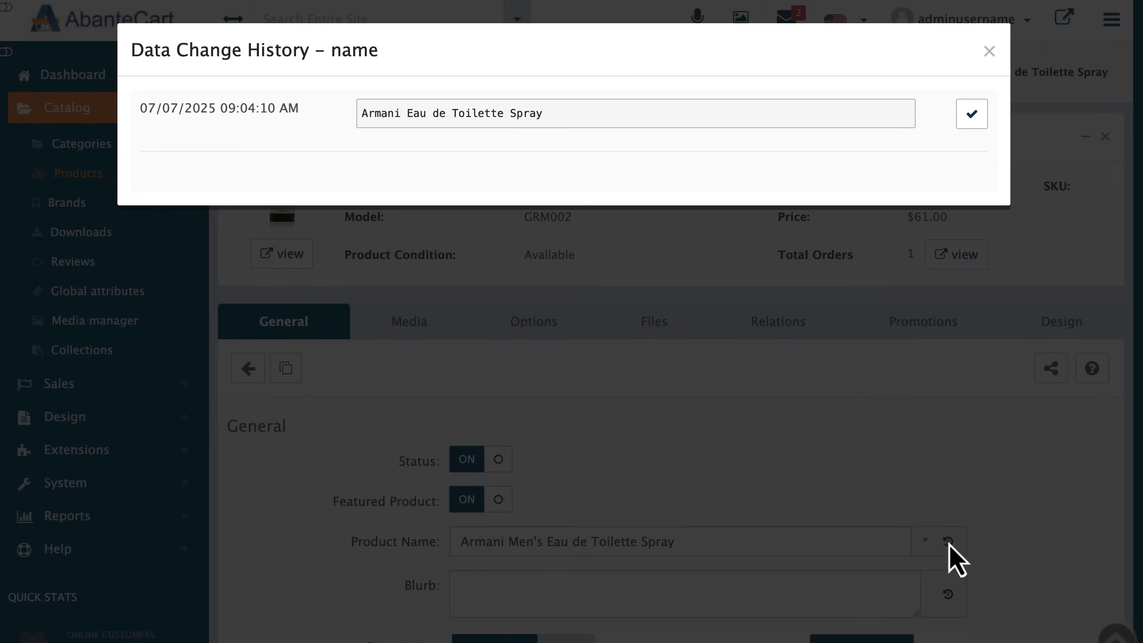
left_click(975, 122)
type("- Fresh Citrus & Woody Notes")
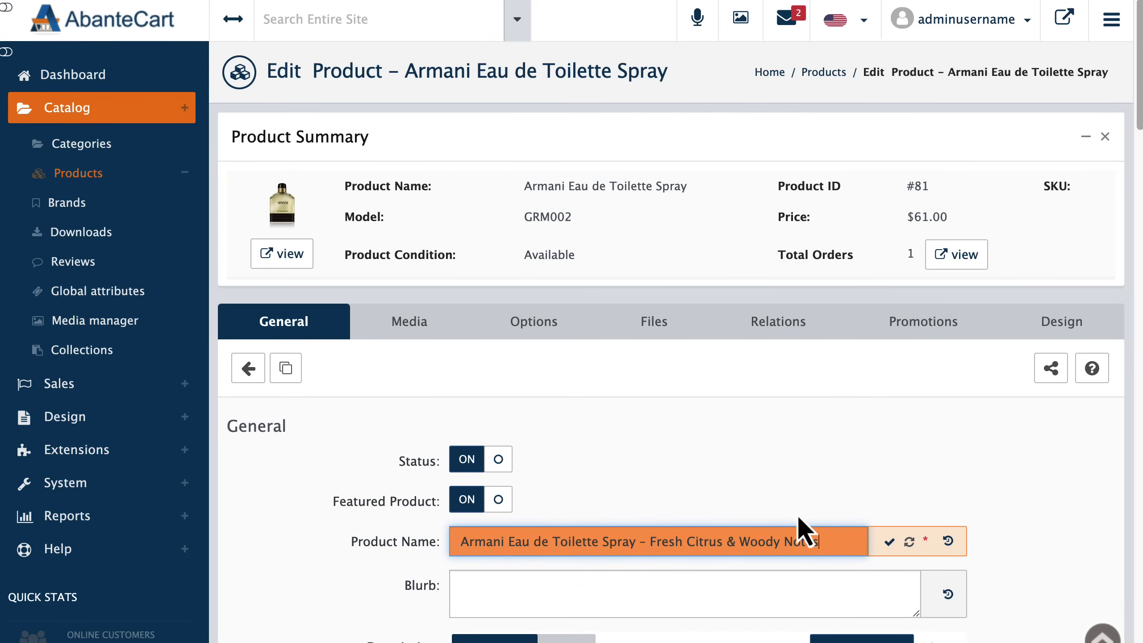
left_click(889, 541)
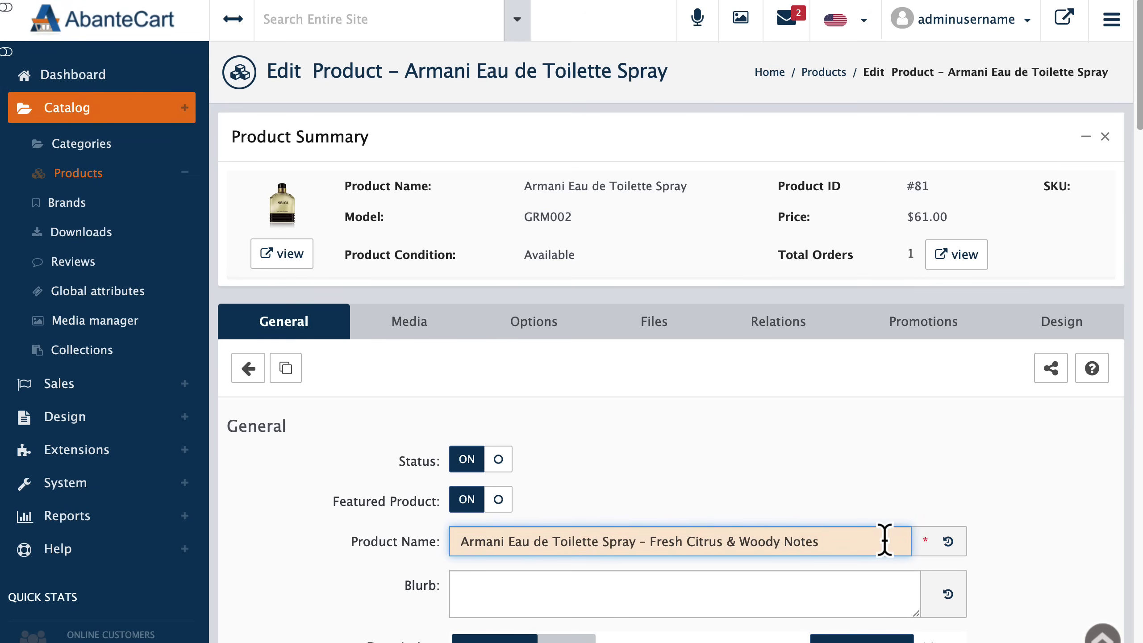
Step: Add a line break after 'rich wood notes' and format the Notes and Style lines as a blockquote
scroll(884, 541, "down", 3)
scroll(884, 540, "down", 4)
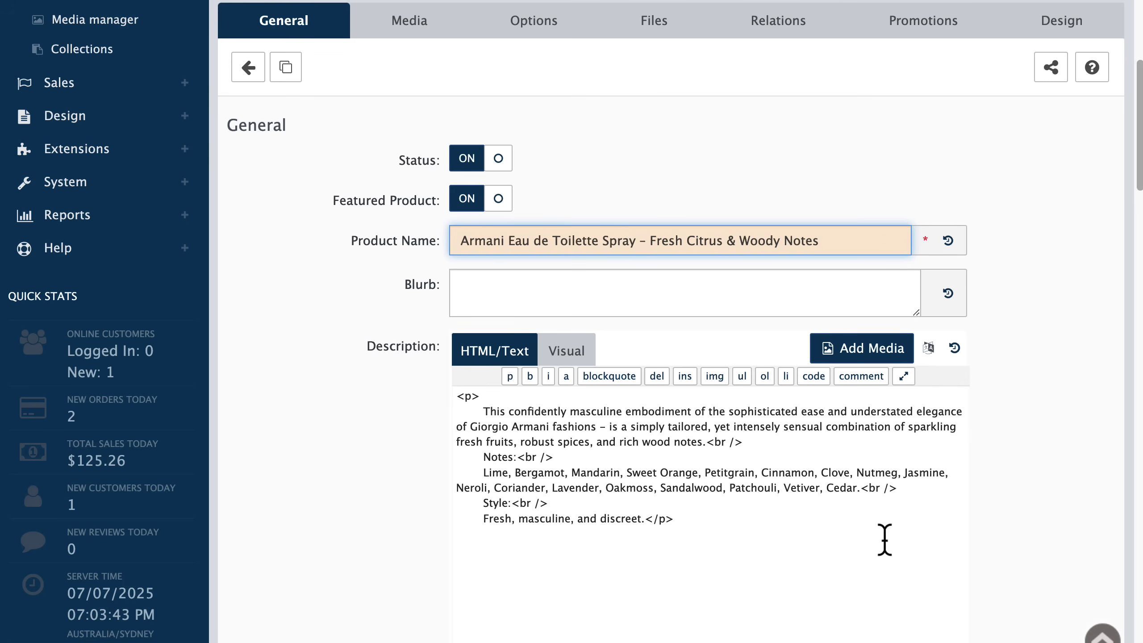
scroll(885, 540, "down", 3)
left_click(878, 515)
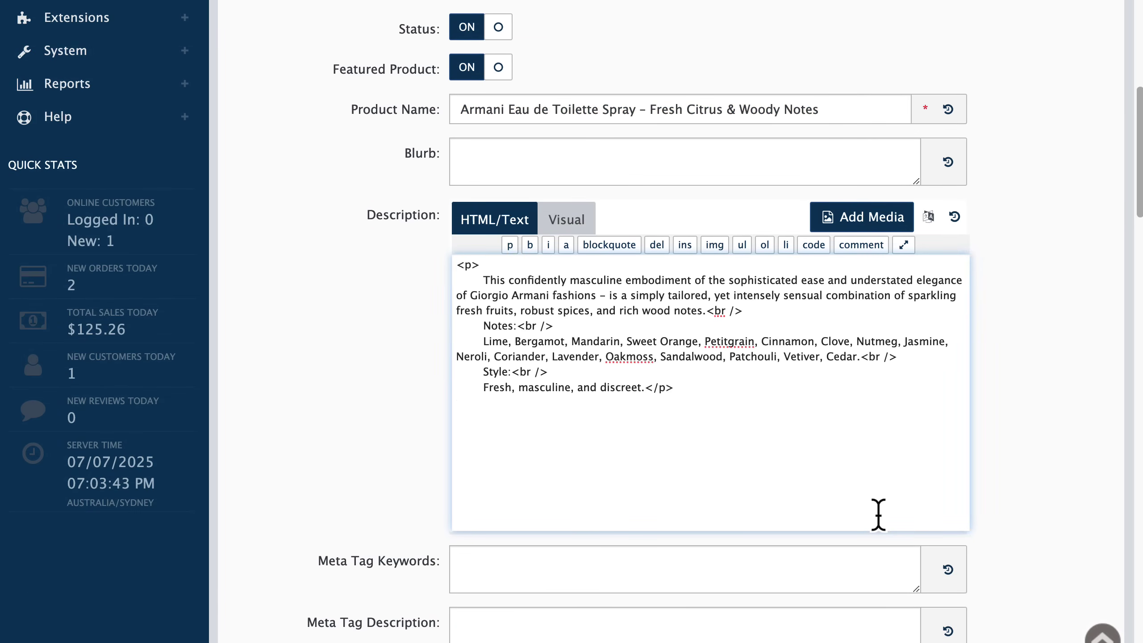
left_click(568, 223)
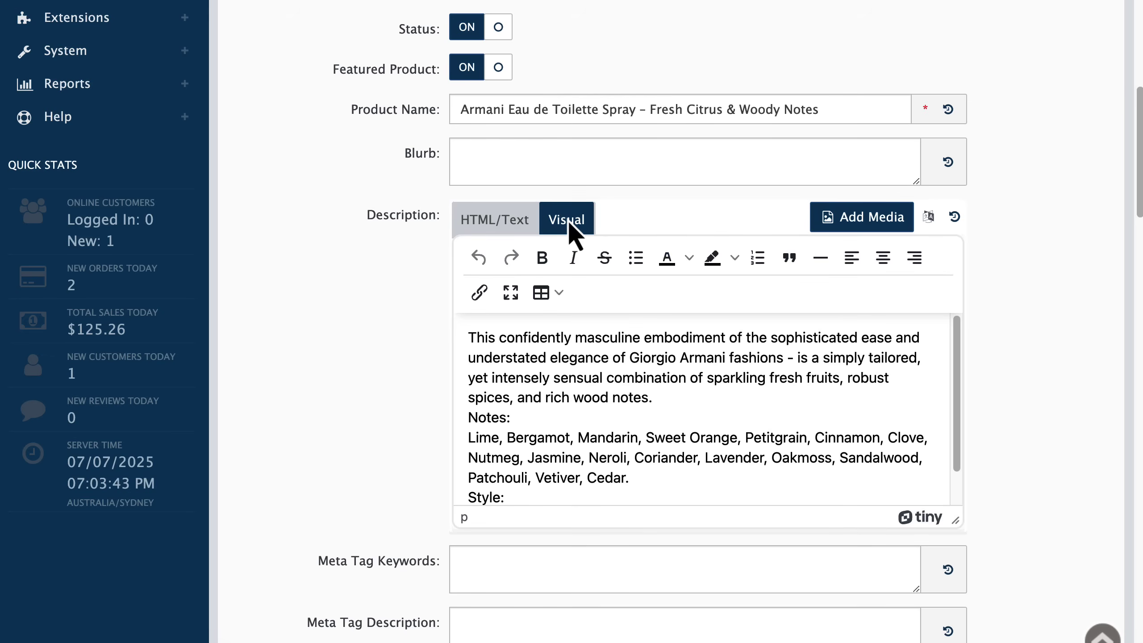
left_click(679, 400)
key("Return")
scroll(701, 406, "down", 3)
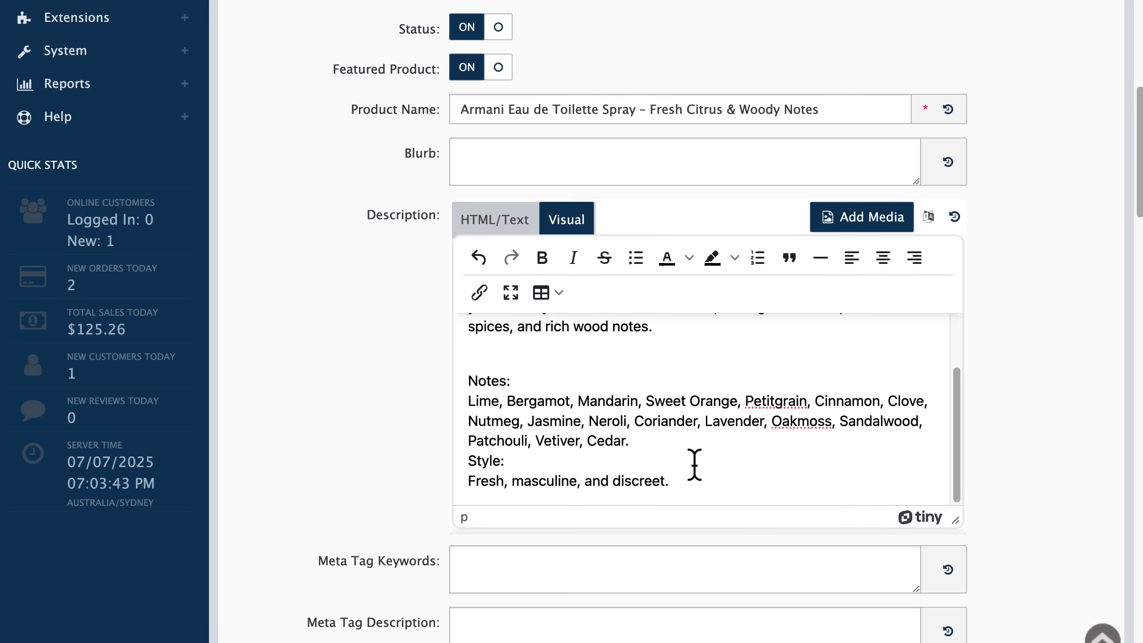
left_click_drag(695, 481, 470, 388)
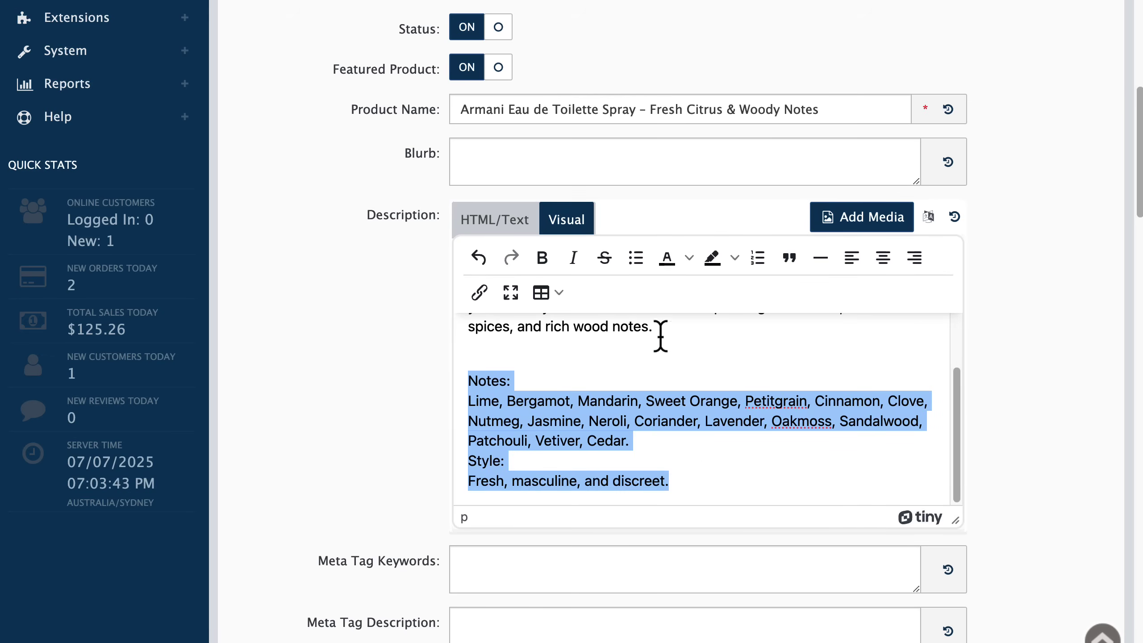
left_click(787, 263)
left_click(810, 486)
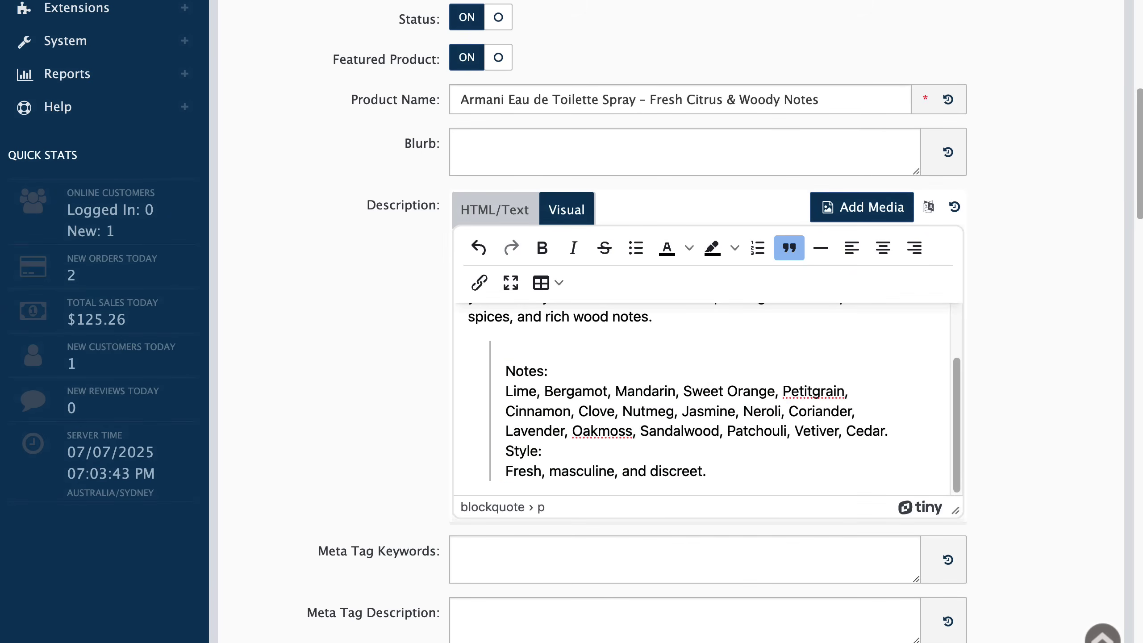
Step: Set the Armani price with taxes to $120, making the base price 110.60
scroll(810, 486, "down", 3)
scroll(810, 486, "down", 4)
scroll(675, 321, "down", 3)
scroll(675, 321, "down", 3)
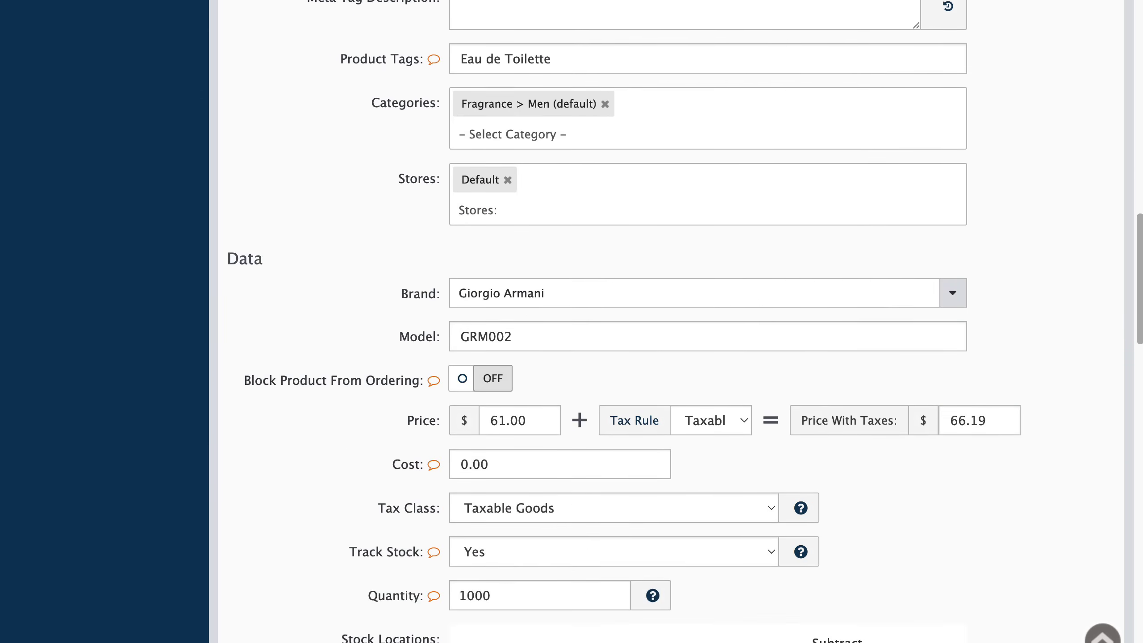
scroll(675, 322, "down", 3)
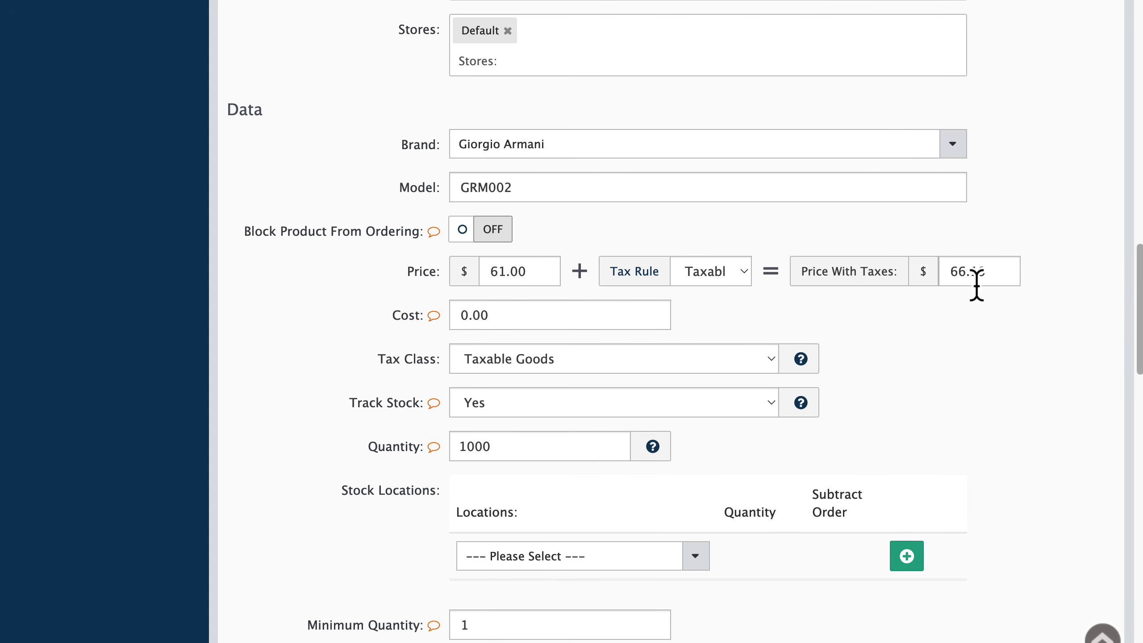
left_click(997, 274)
double_click(998, 273)
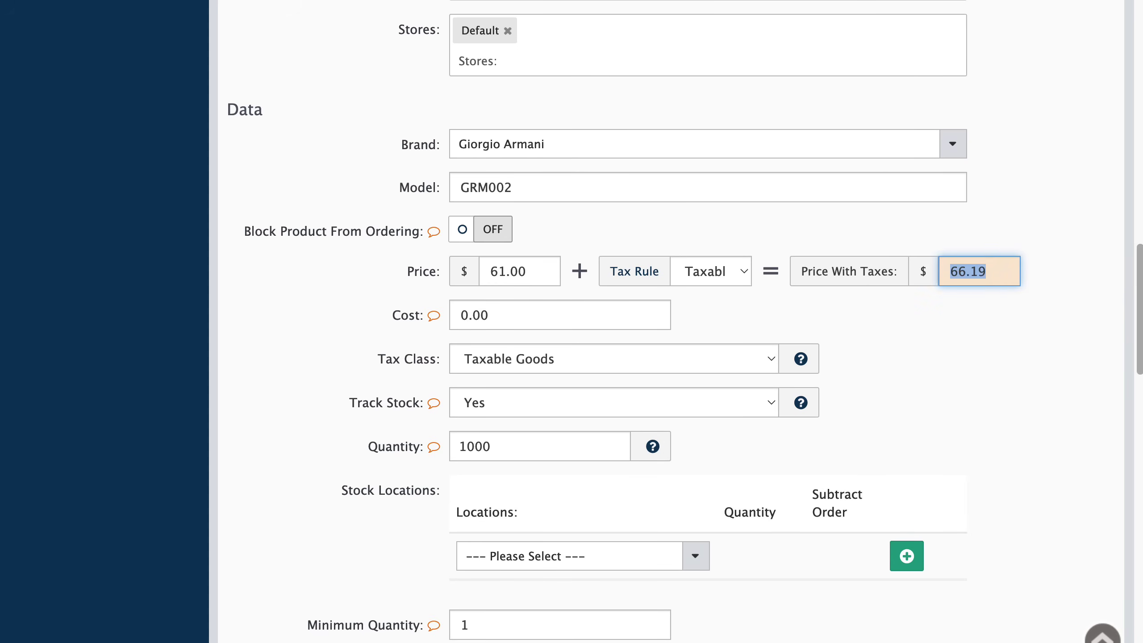
type("120")
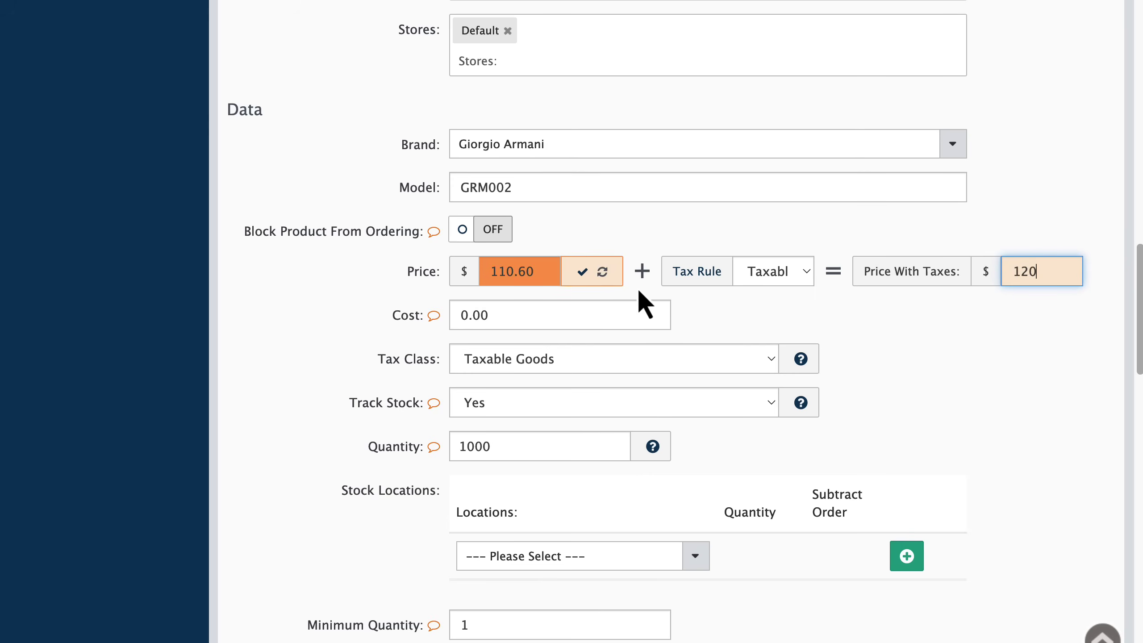
left_click(582, 271)
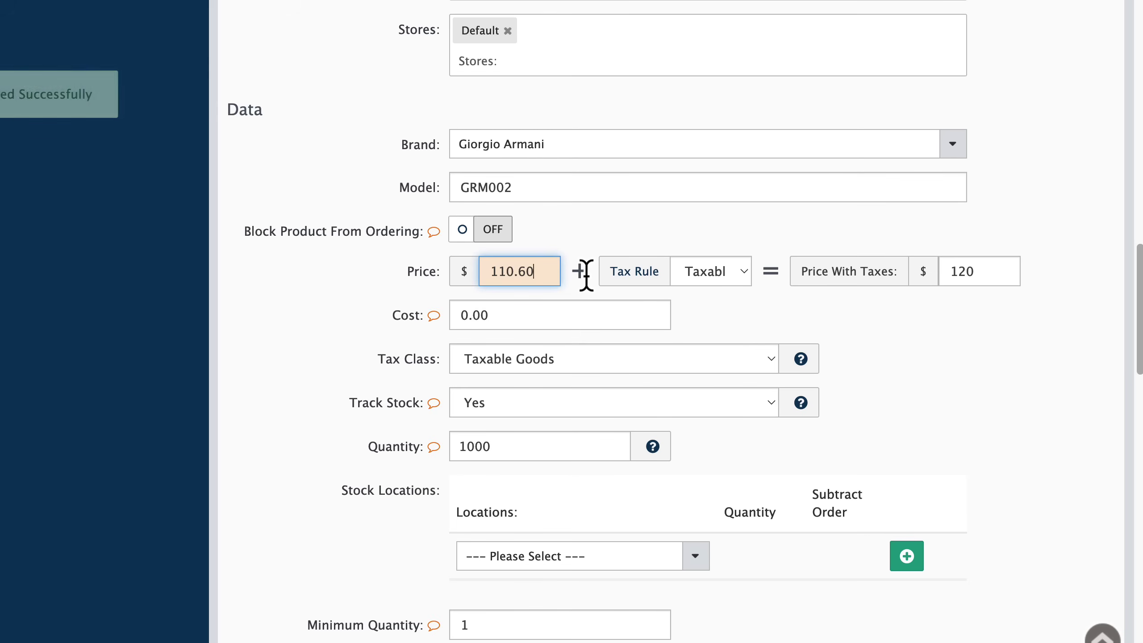
Step: Set the SKU to ARMT-EDT-100 and switch free shipping on, saving both
scroll(585, 275, "down", 1)
scroll(585, 275, "down", 3)
scroll(572, 321, "down", 2)
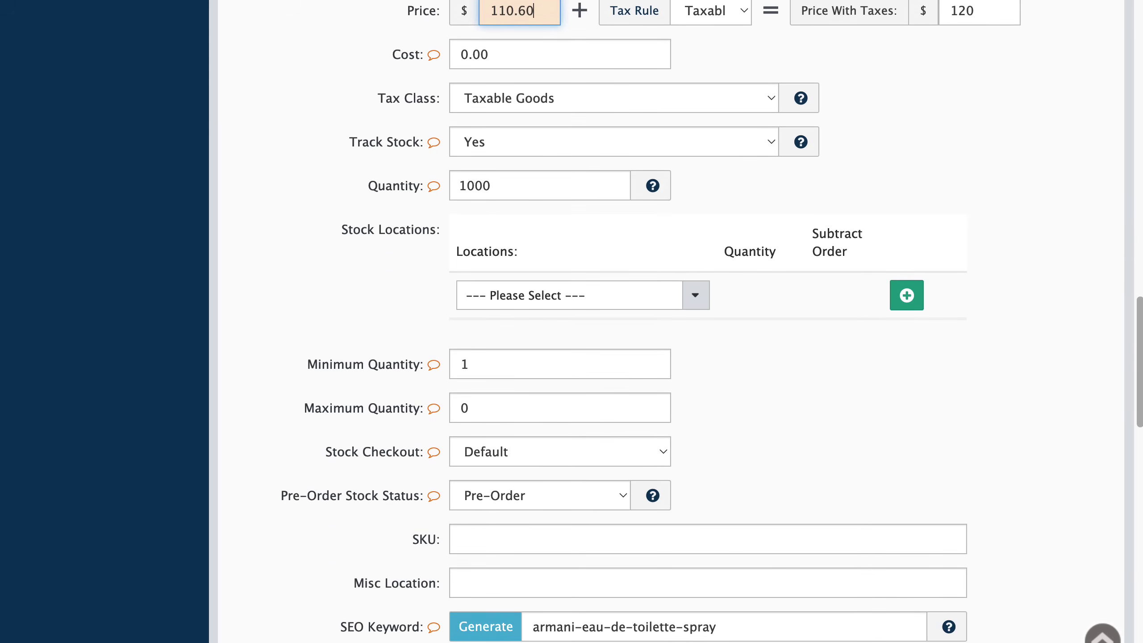
scroll(572, 322, "down", 3)
scroll(571, 322, "down", 3)
scroll(572, 322, "down", 2)
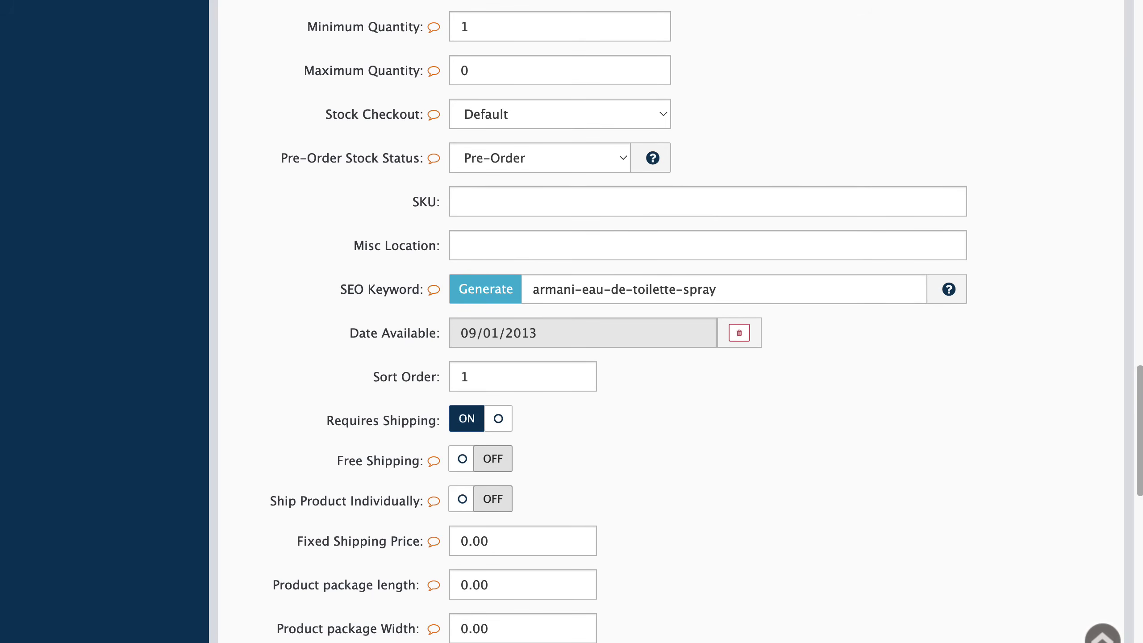
left_click(785, 202)
type("ARMT-EDT-100")
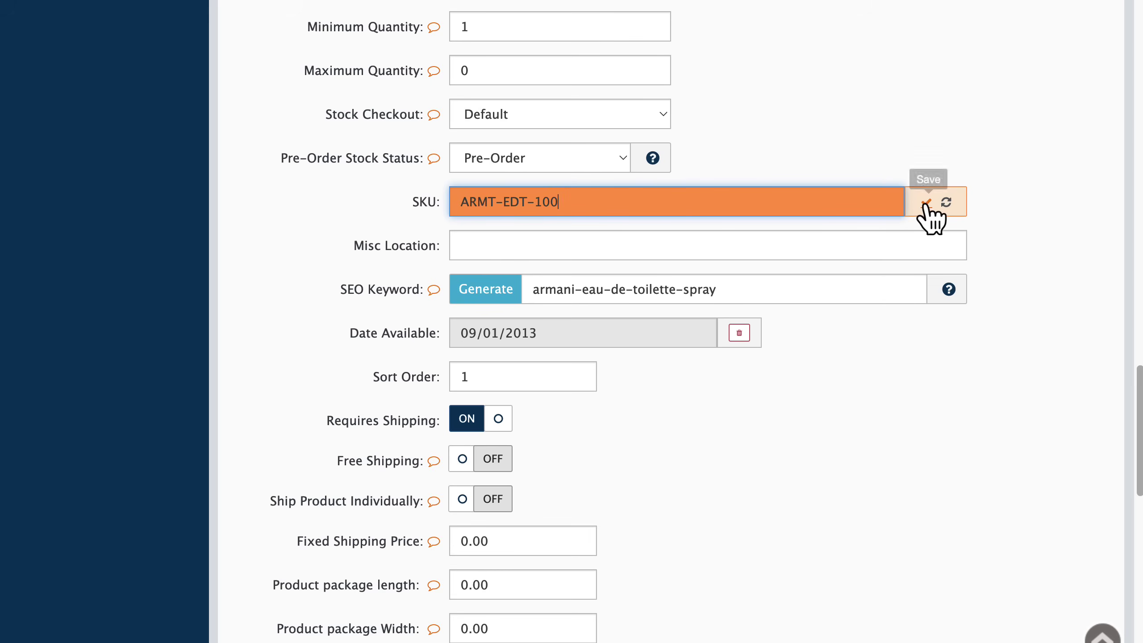
left_click(925, 202)
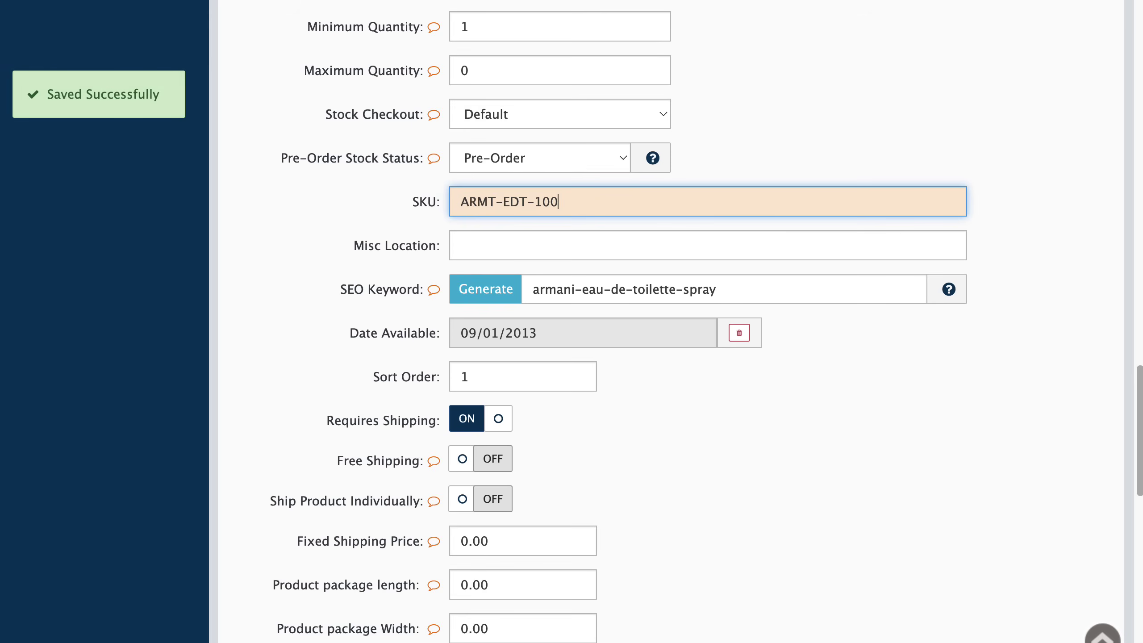
left_click(462, 458)
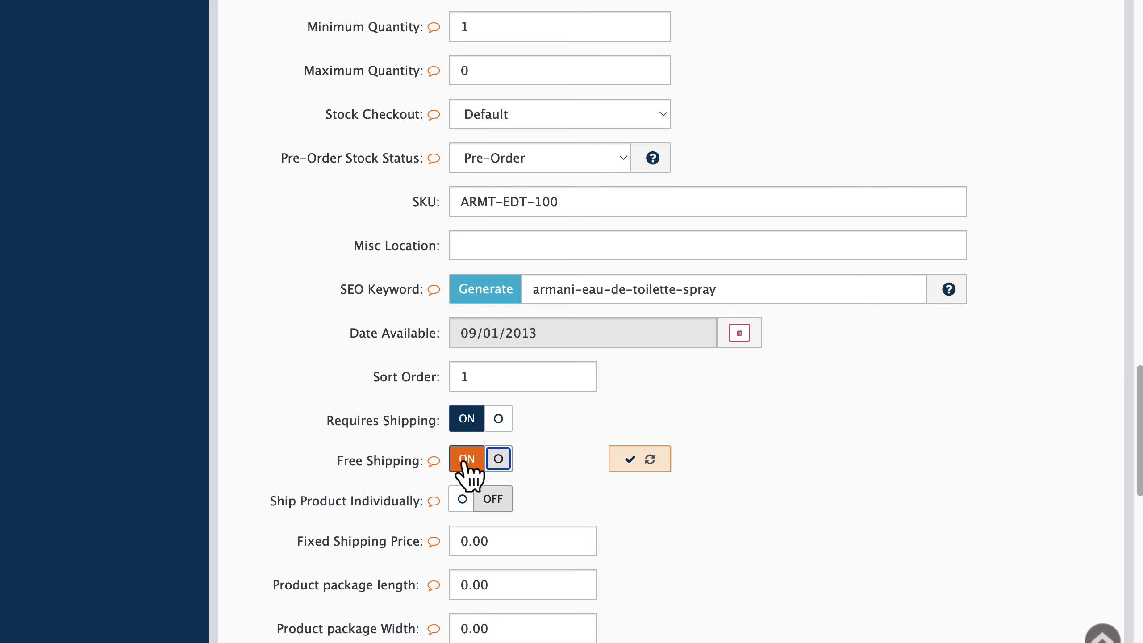
left_click(628, 464)
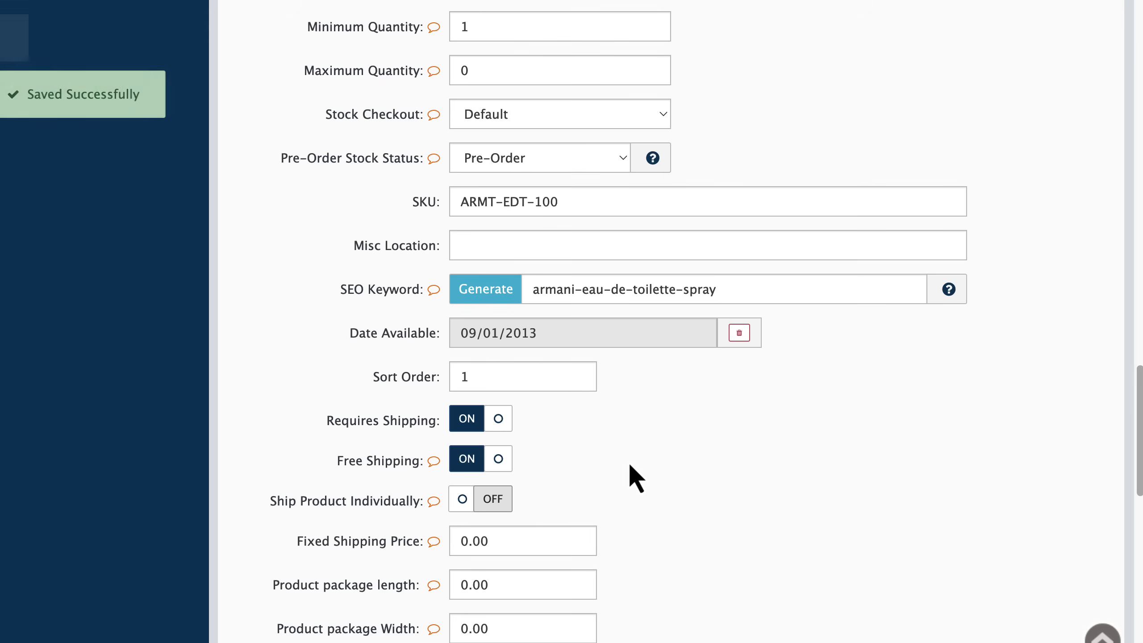
Step: Change the quantity-2 discount price from 59.00 to 74.00 and save it
scroll(628, 461, "up", 3)
scroll(628, 461, "up", 7)
scroll(572, 322, "up", 5)
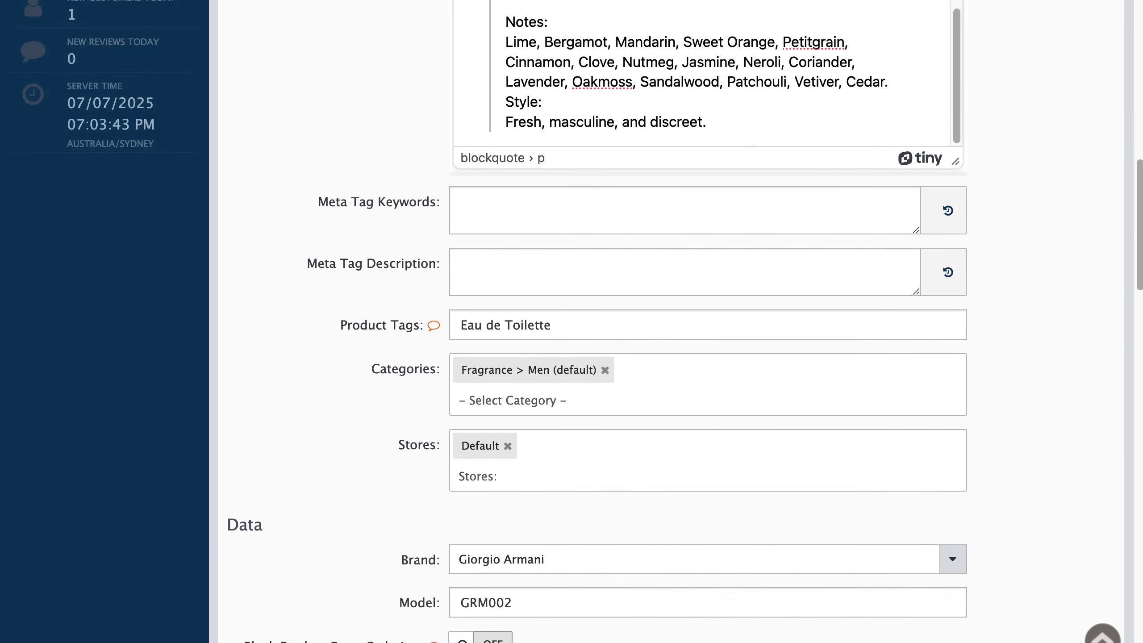
scroll(571, 322, "up", 5)
scroll(571, 322, "up", 2)
scroll(571, 321, "up", 10)
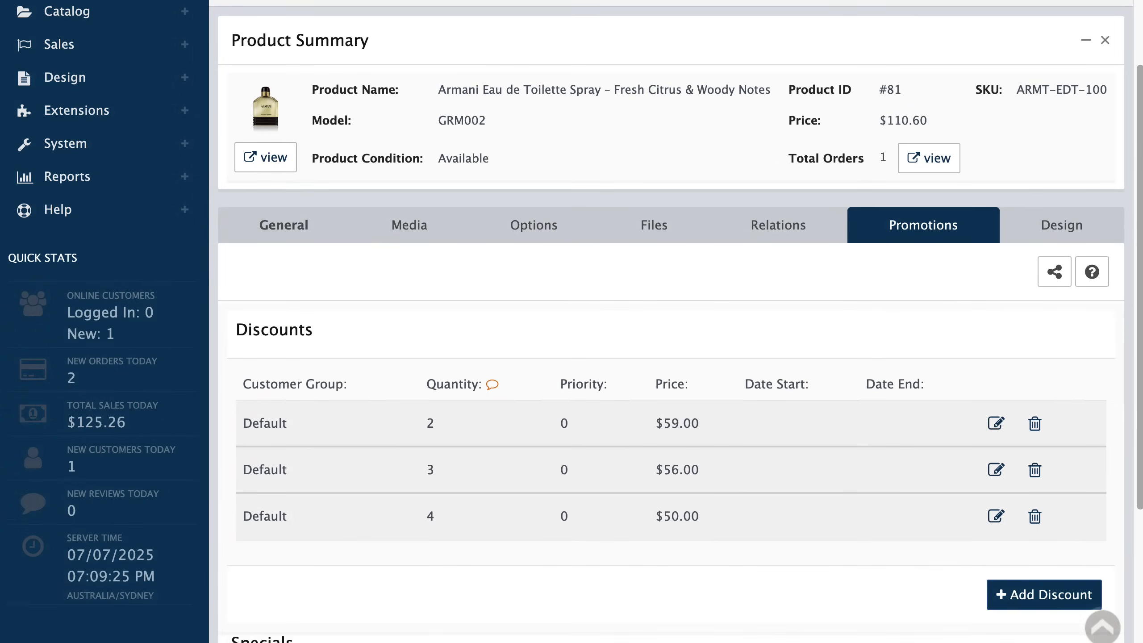
scroll(571, 321, "down", 2)
scroll(571, 321, "down", 2)
scroll(571, 321, "down", 1)
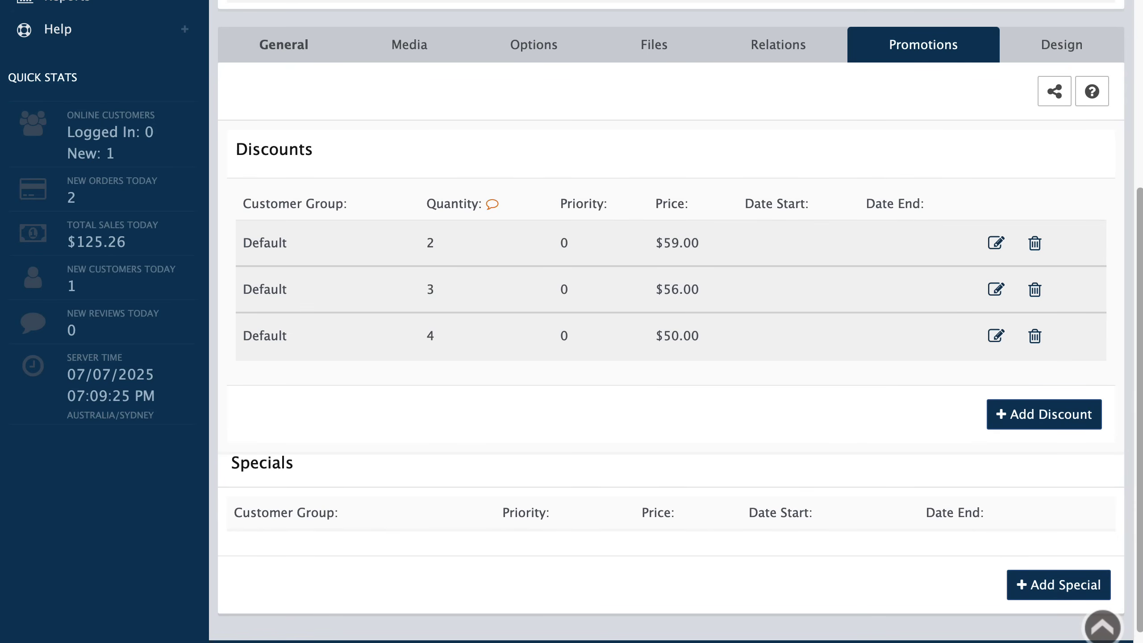
left_click(997, 246)
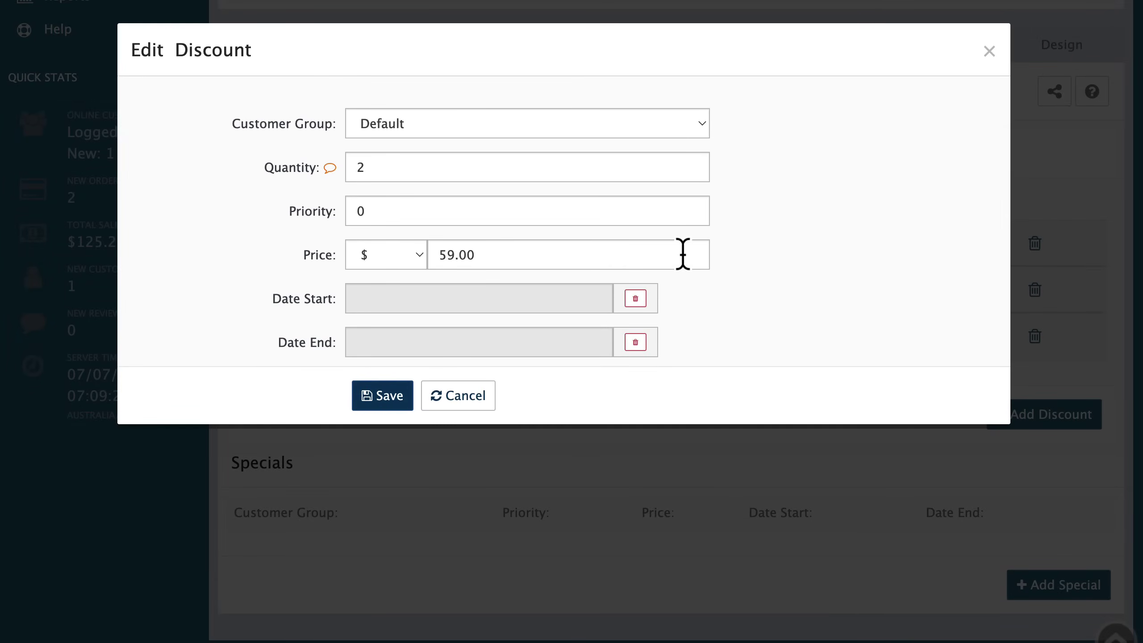
left_click(664, 257)
triple_click(664, 257)
type("74")
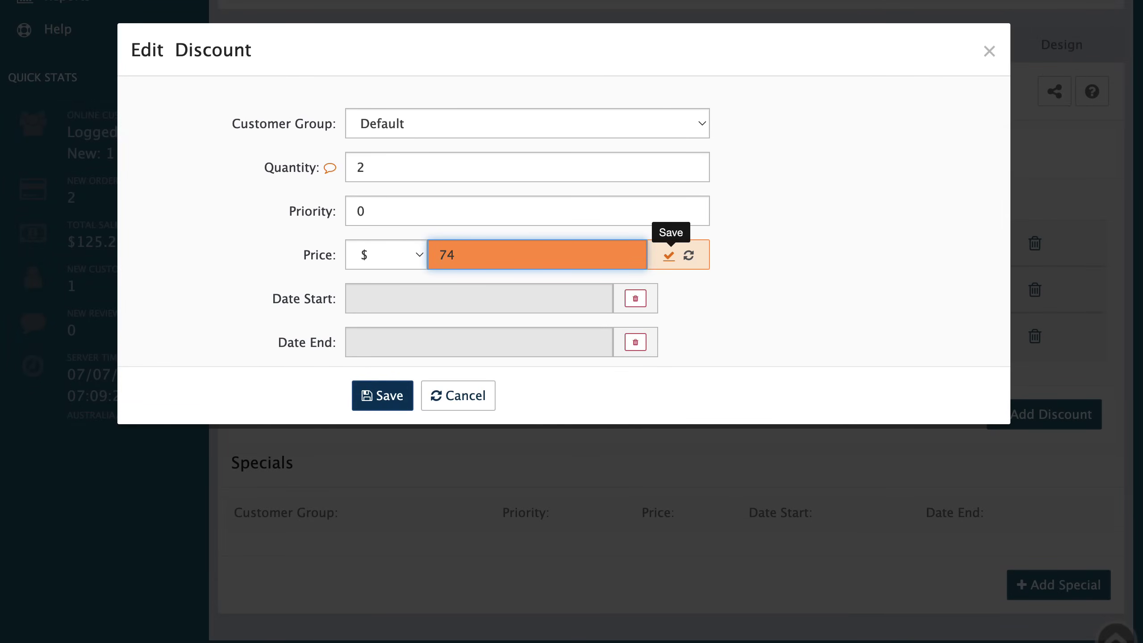
left_click(397, 395)
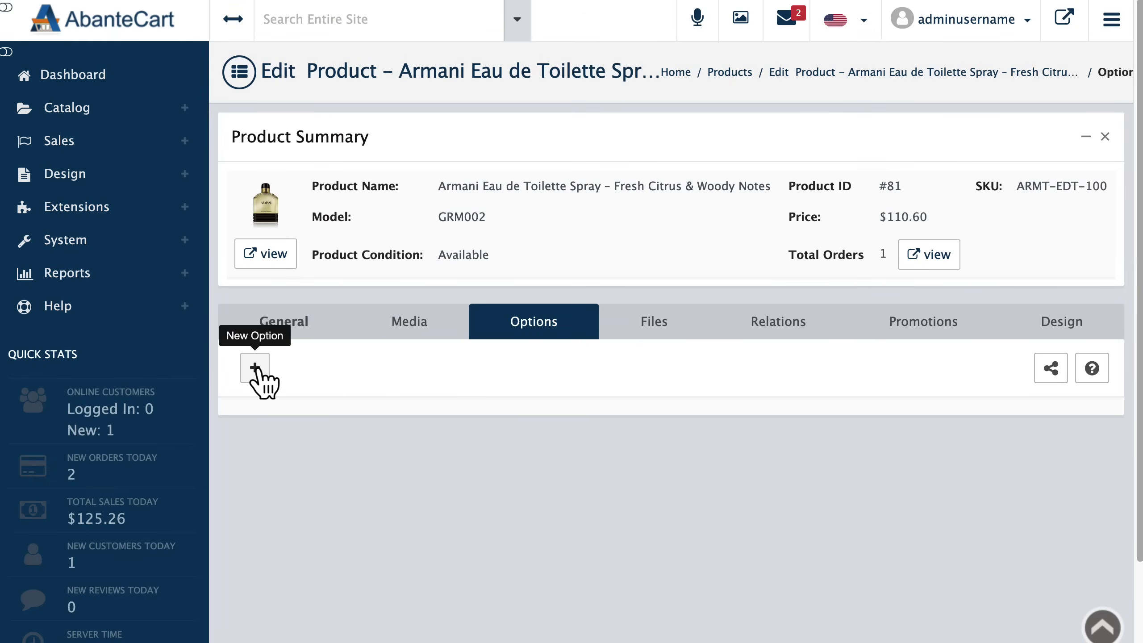
left_click(254, 367)
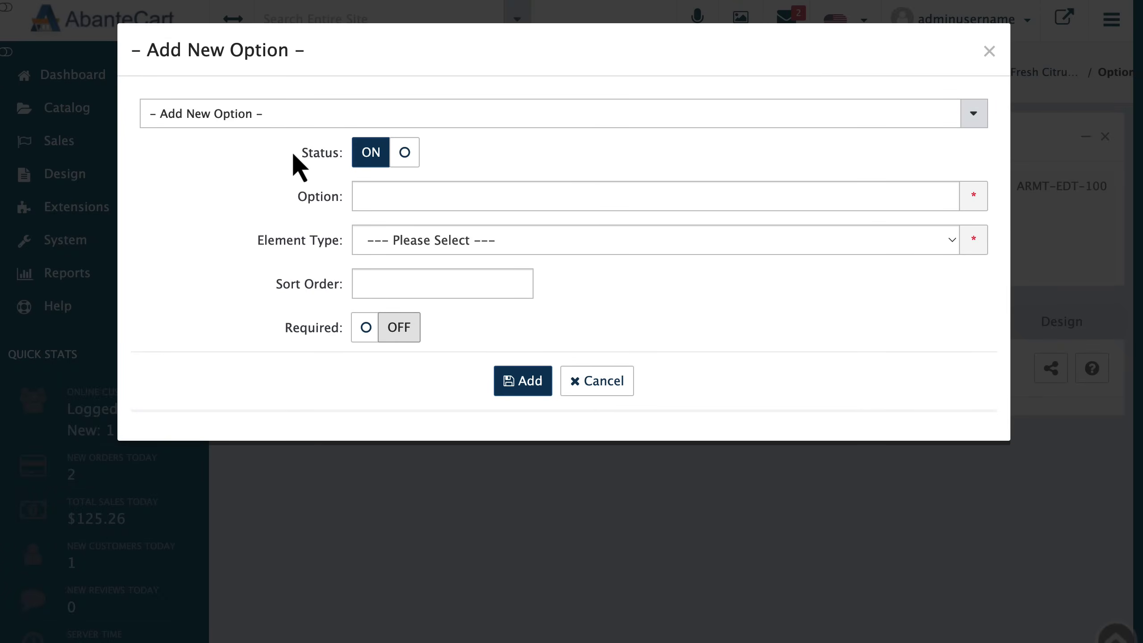
left_click(301, 116)
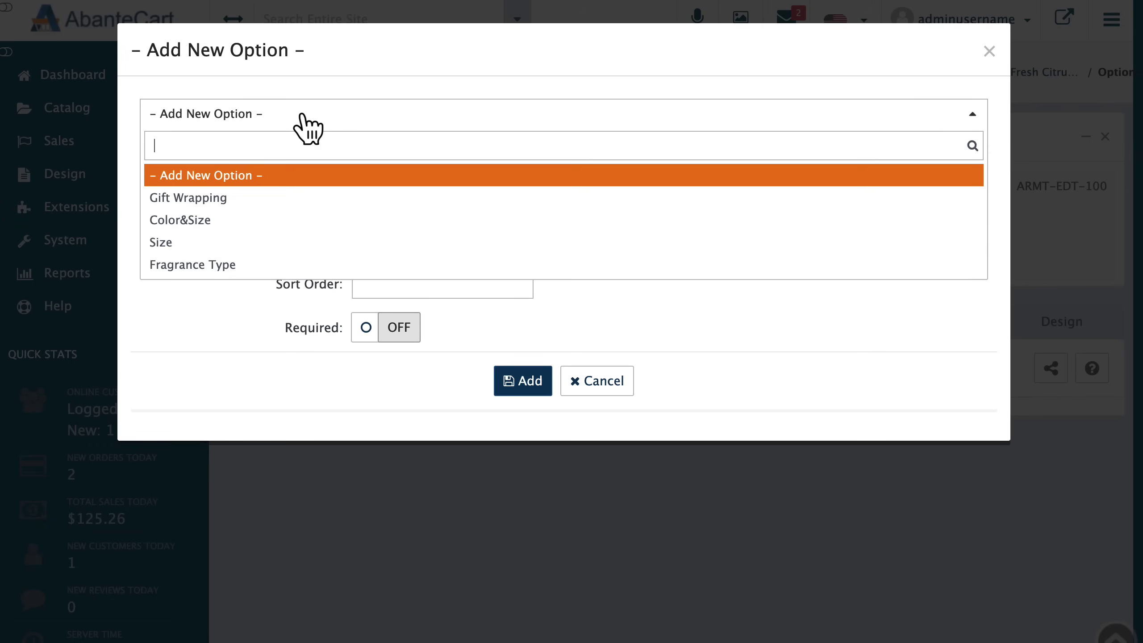
left_click(300, 115)
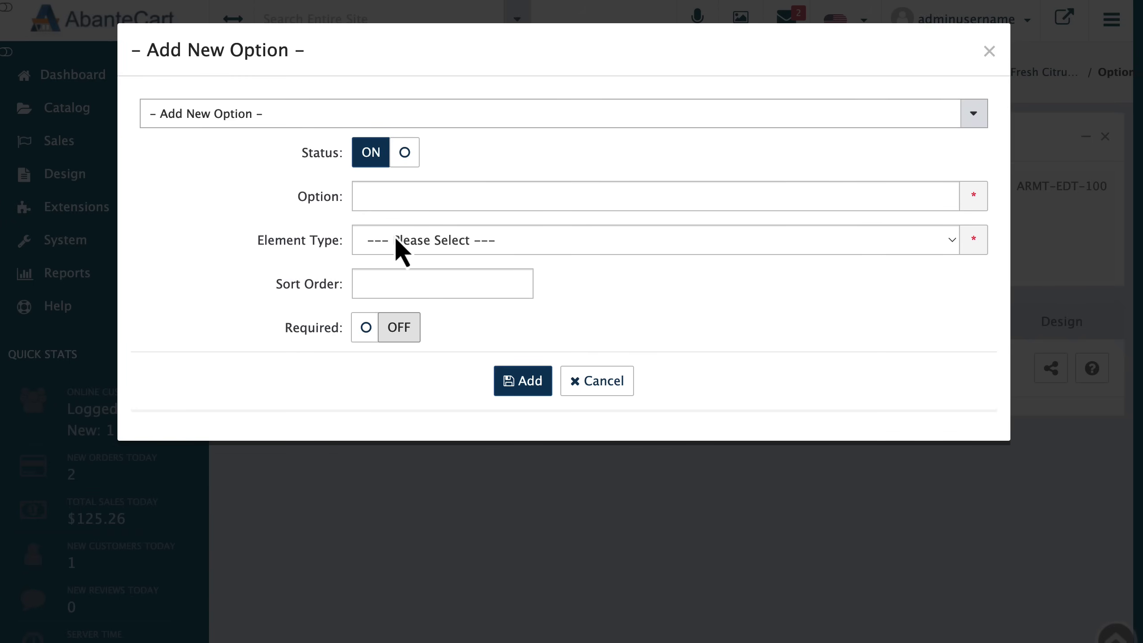
left_click(507, 247)
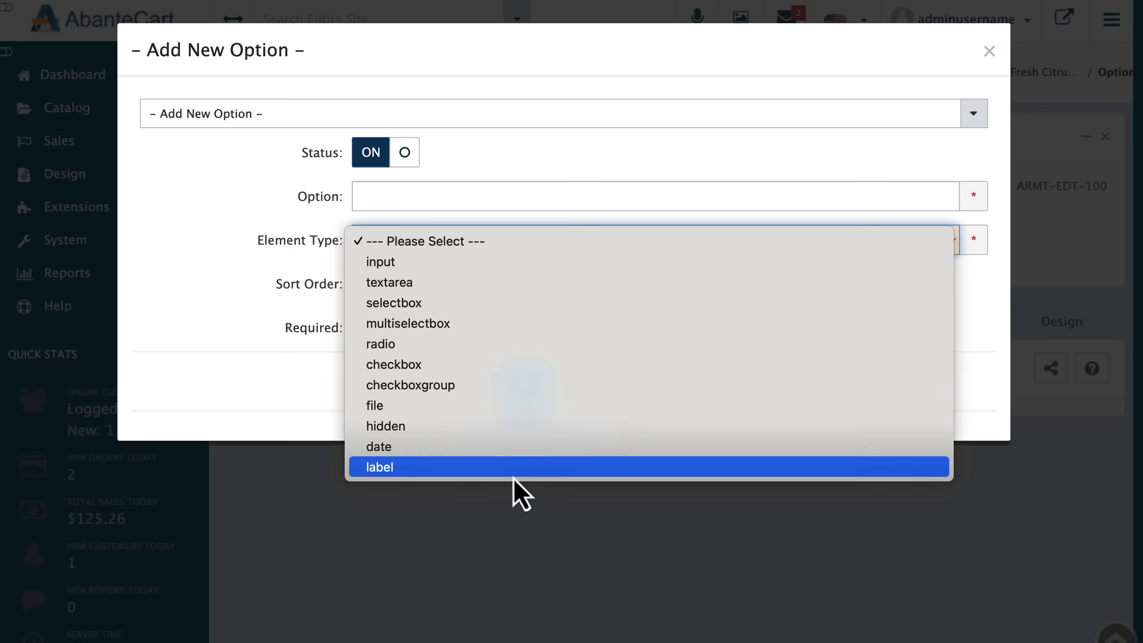
left_click(523, 495)
left_click(523, 494)
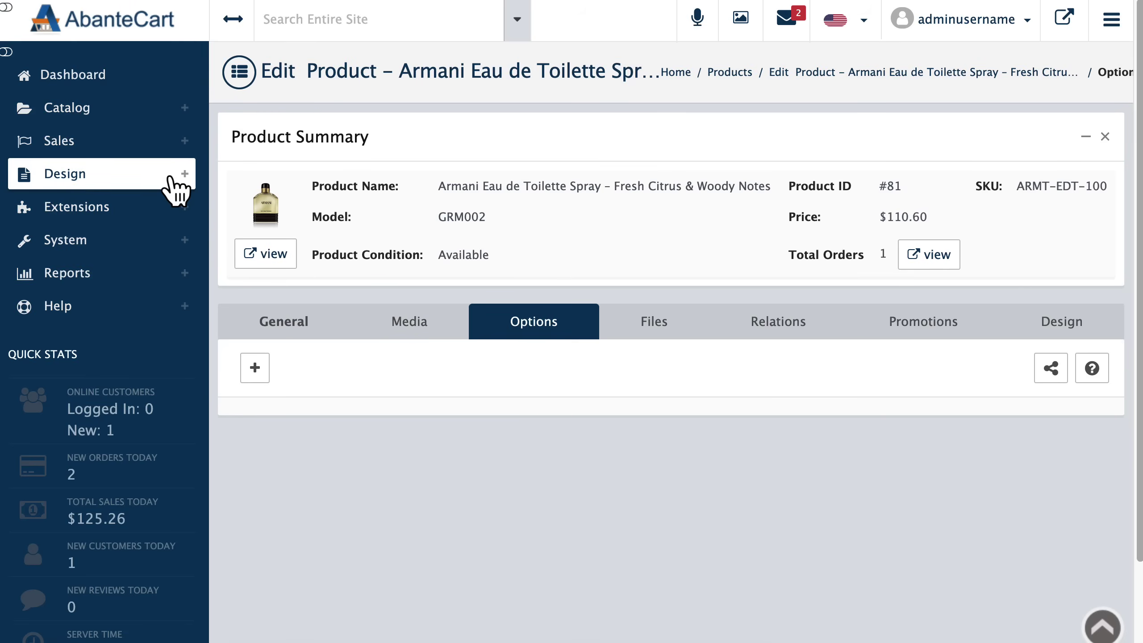
Step: Open the Content Manager from the Design section of the admin sidebar
left_click(177, 191)
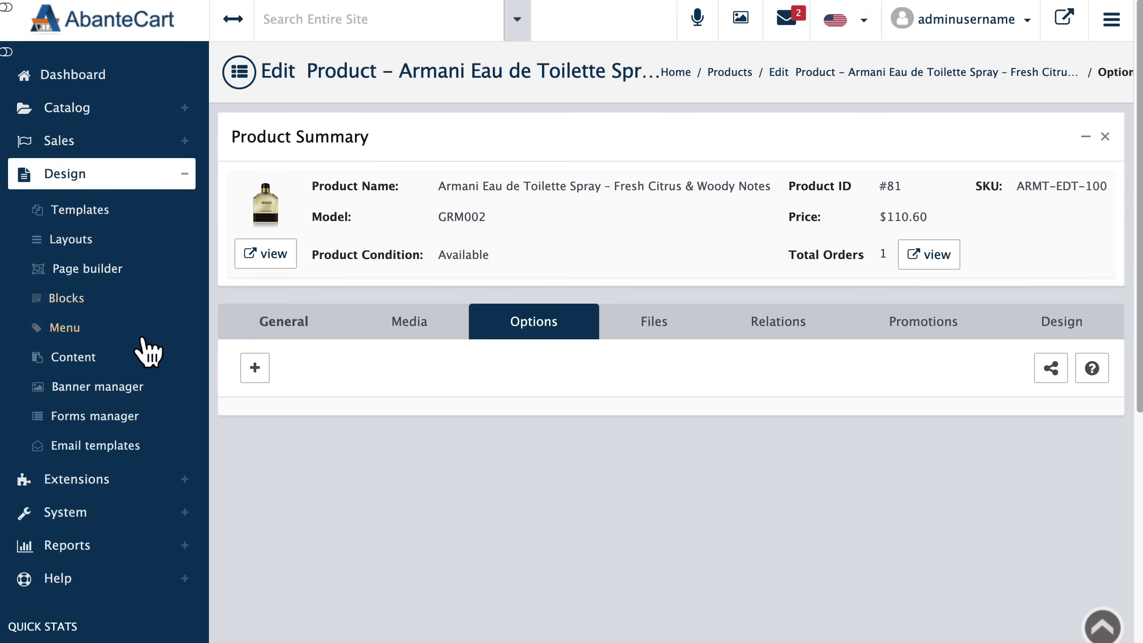
left_click(139, 361)
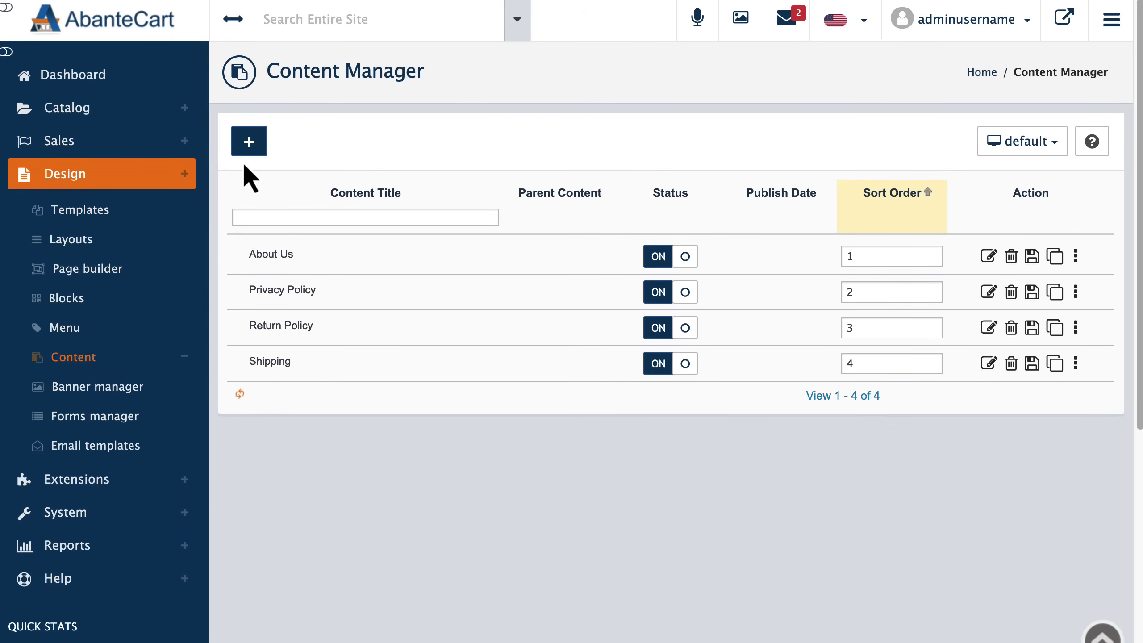
Step: Start a new content page titled 'News blog'
left_click(248, 148)
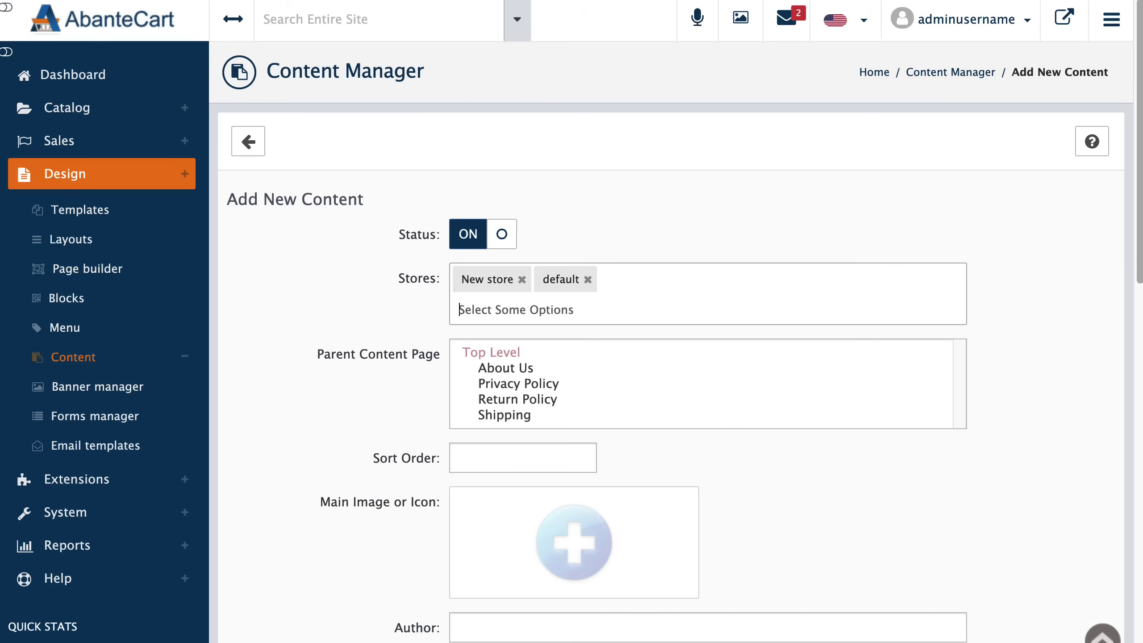
scroll(247, 171, "down", 3)
scroll(248, 171, "down", 2)
scroll(571, 321, "down", 1)
scroll(571, 322, "down", 3)
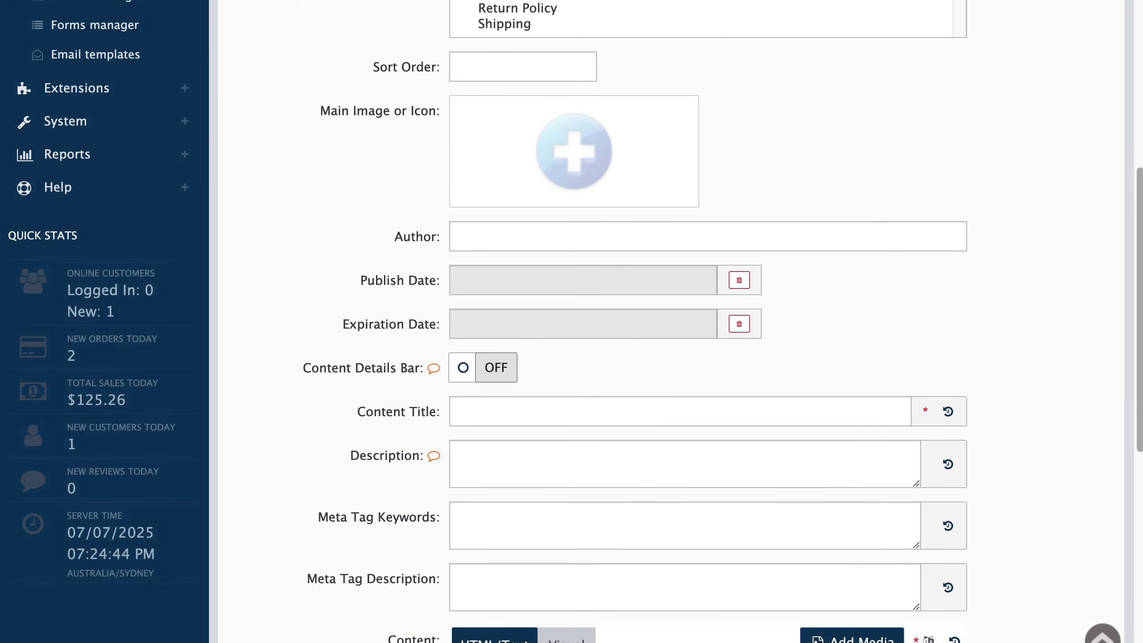
scroll(571, 321, "down", 1)
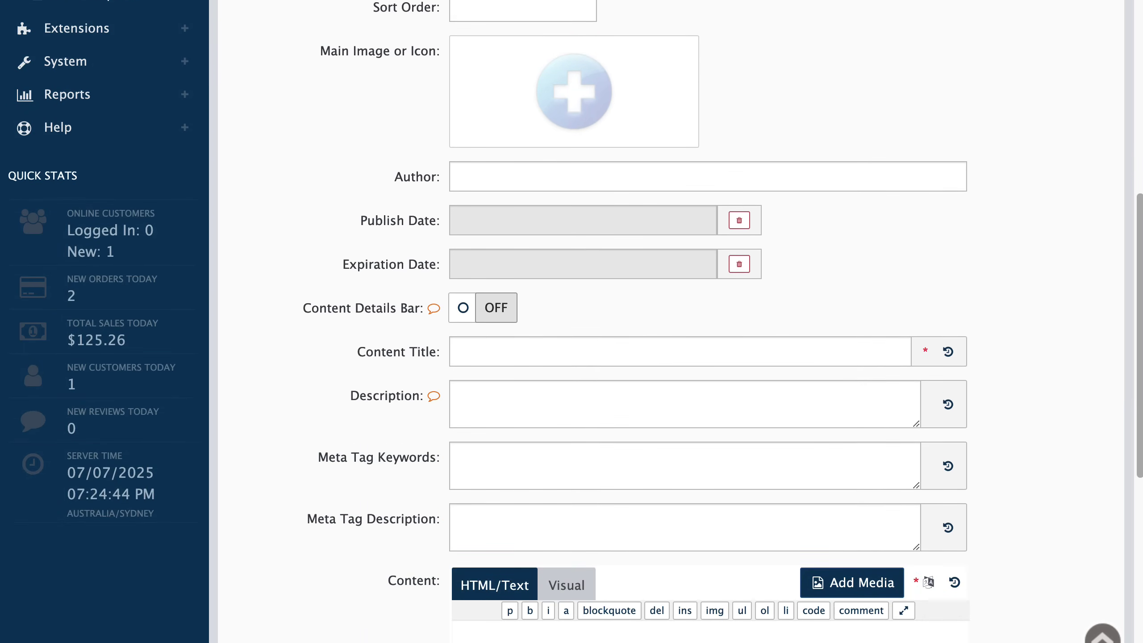
left_click(492, 353)
type("News blog")
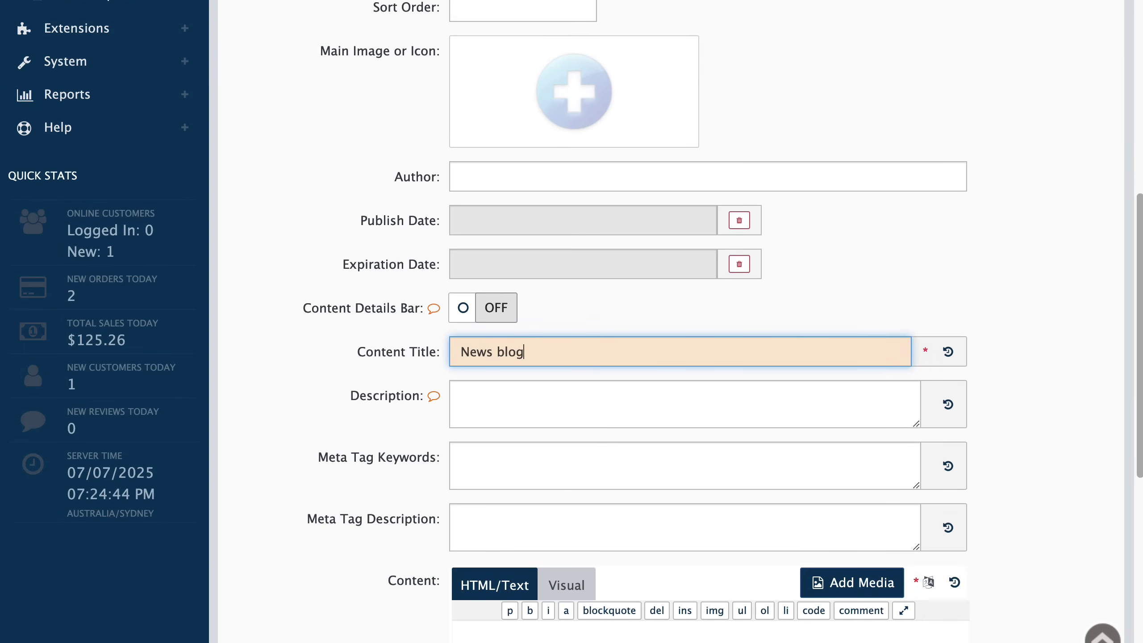
Step: Give the page body text 'Get latest news' and the content tag 'news'
scroll(572, 321, "down", 3)
scroll(572, 322, "down", 3)
scroll(572, 322, "down", 1)
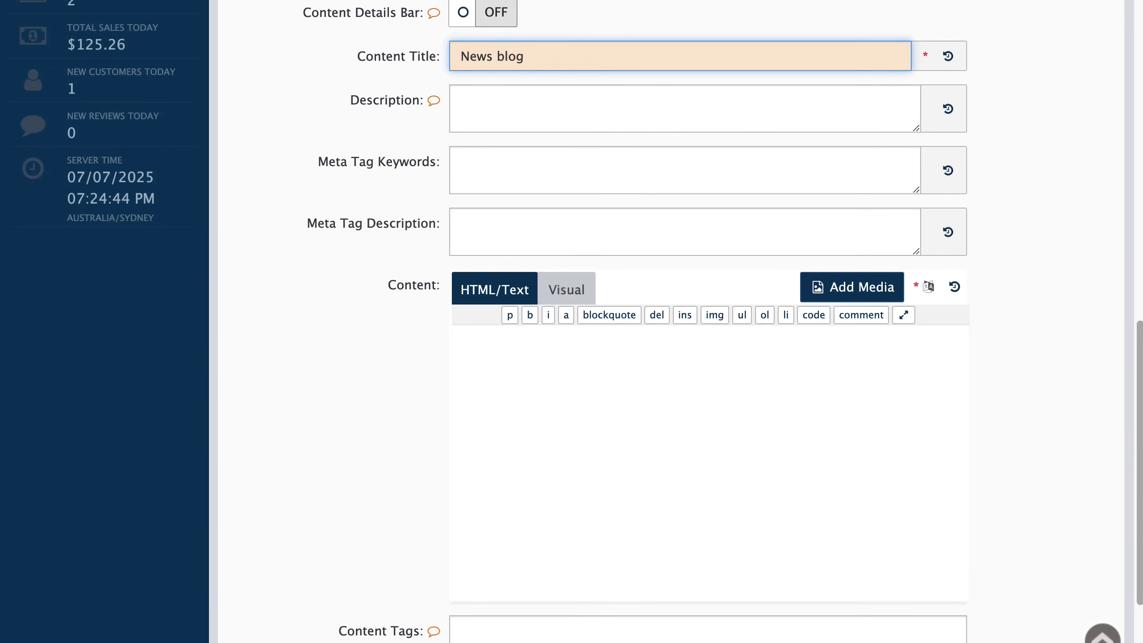
type("Get latest news")
scroll(519, 476, "down", 1)
scroll(519, 476, "down", 2)
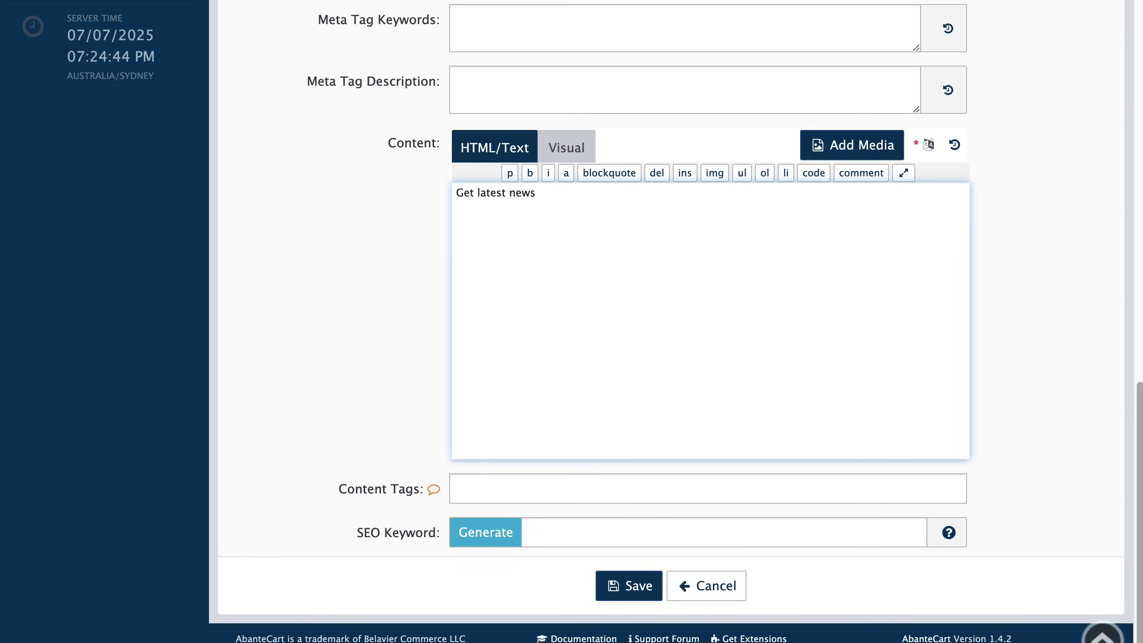
left_click(518, 489)
type("new")
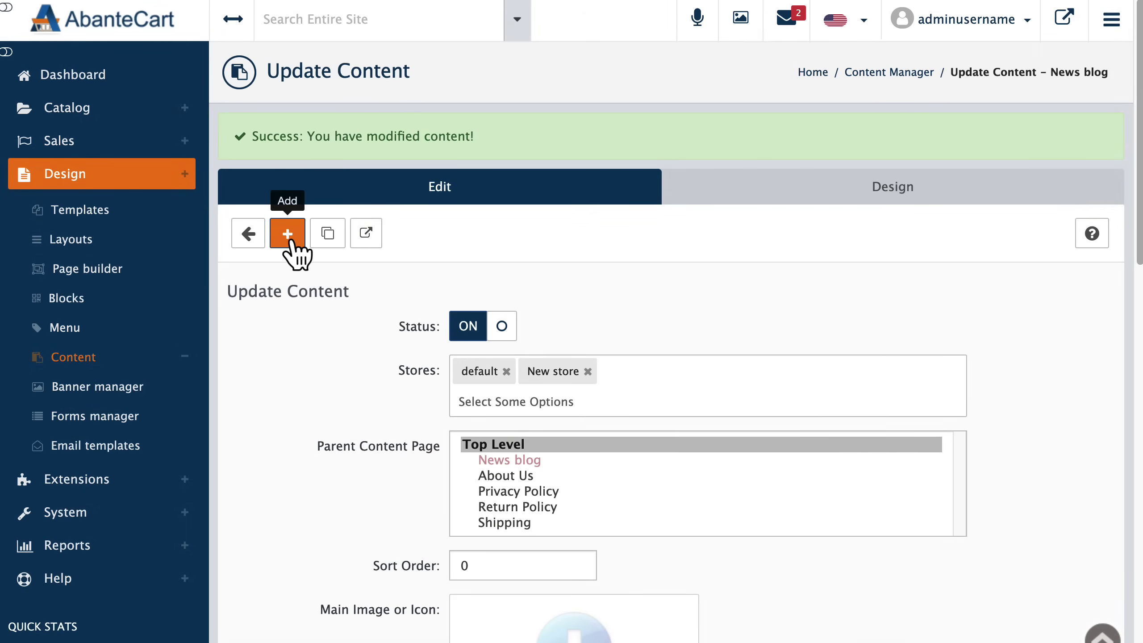
left_click(287, 234)
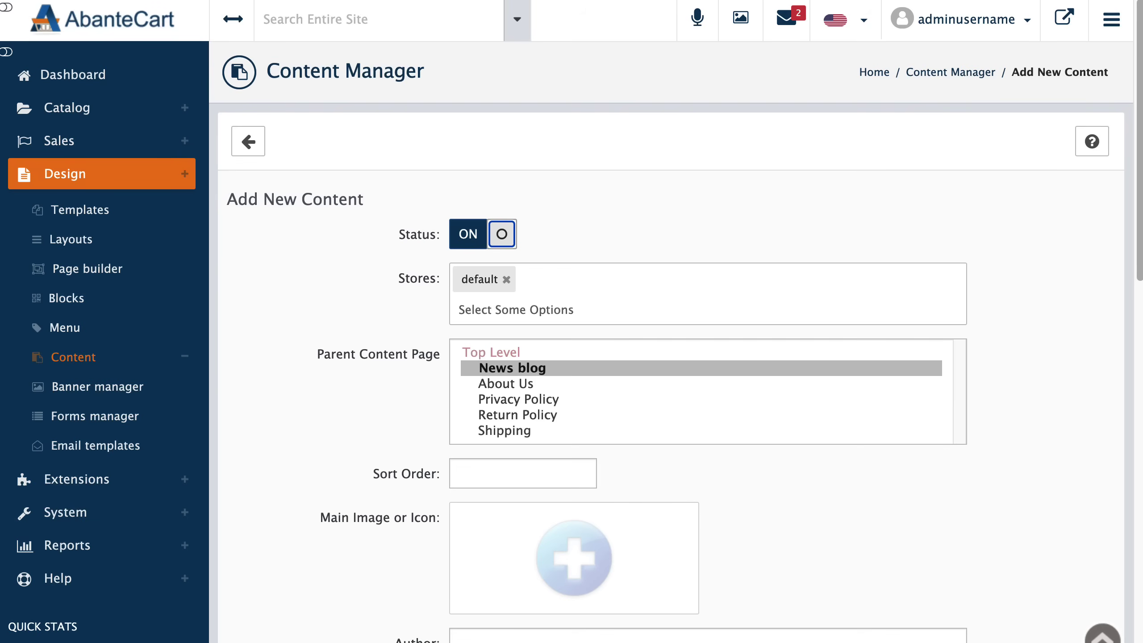
scroll(670, 321, "down", 2)
scroll(670, 322, "down", 3)
scroll(670, 321, "down", 4)
scroll(670, 321, "down", 2)
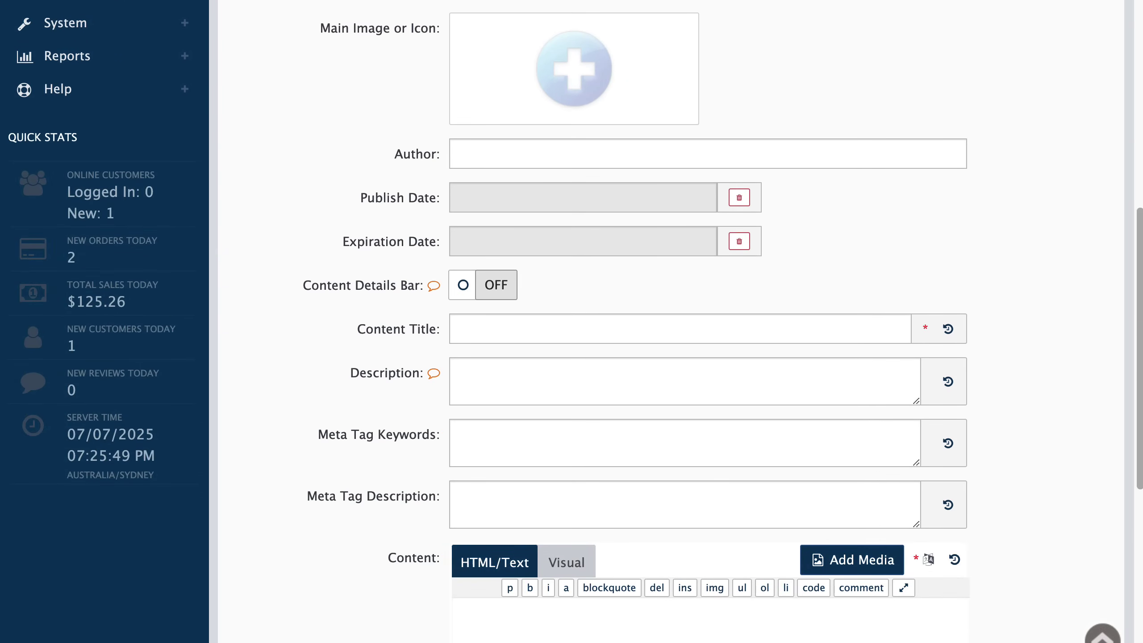
left_click(475, 151)
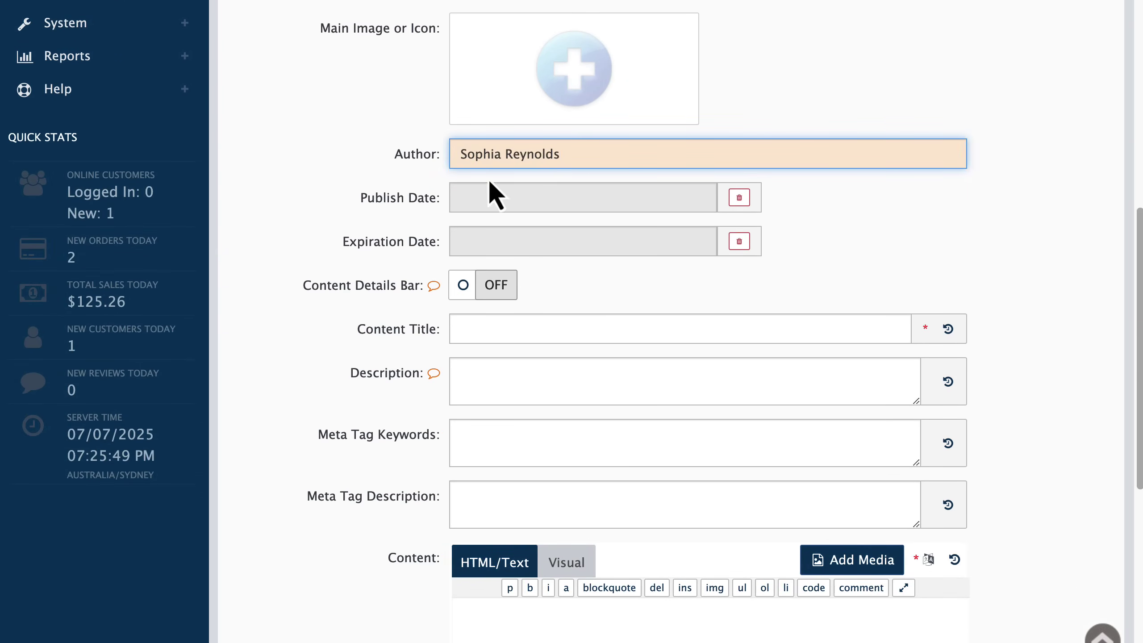
left_click(548, 328)
type("New Arrivals Alert: Fresh Beauty Finds Just Landed!")
Step: Paste the beauty-collection body text, save the article, and preview it on the storefront
scroll(743, 367, "down", 1)
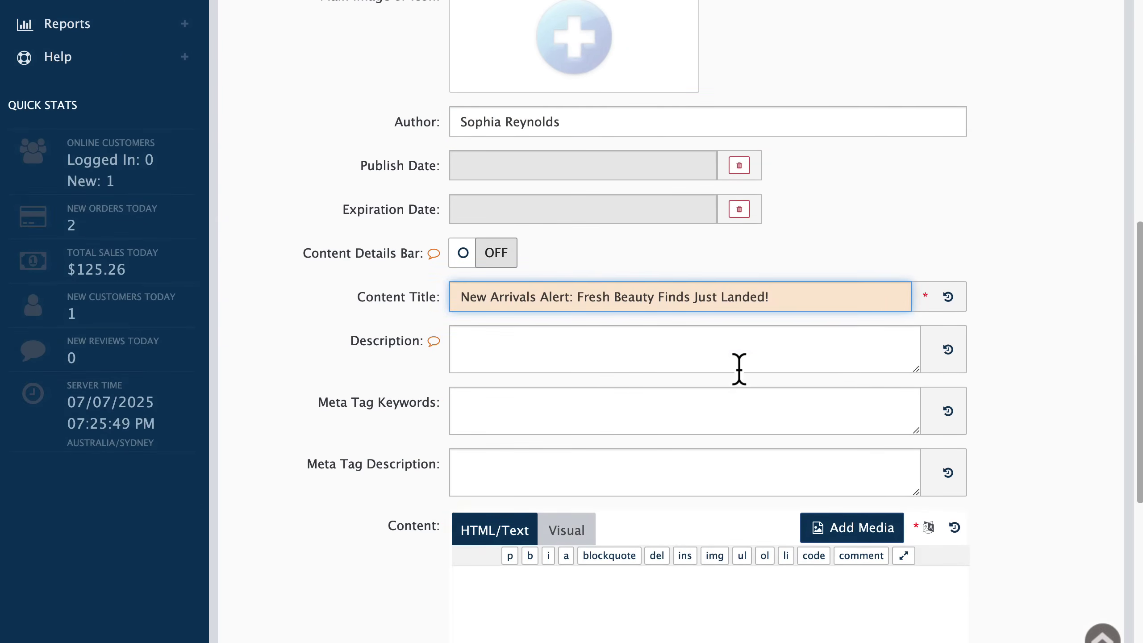
scroll(739, 370, "down", 5)
left_click(738, 370)
type("Get ready to refresh your beauty routine—our latest collection of cosmetics has just hit the shelves! Whether you’re looking for the perfect summer glow, a pop of bold color, or skincare that works overtime, we’ve got something special for you.  What’s New? • Radiant foundations in every shade • Ultra-hydrating lip glosses and long-wear lipsticks • Skin-loving serums and moisturizers • Bold eyeshadow palettes perfect for any occasion • Fragrance mists that’ll leave you feeling refreshed all day")
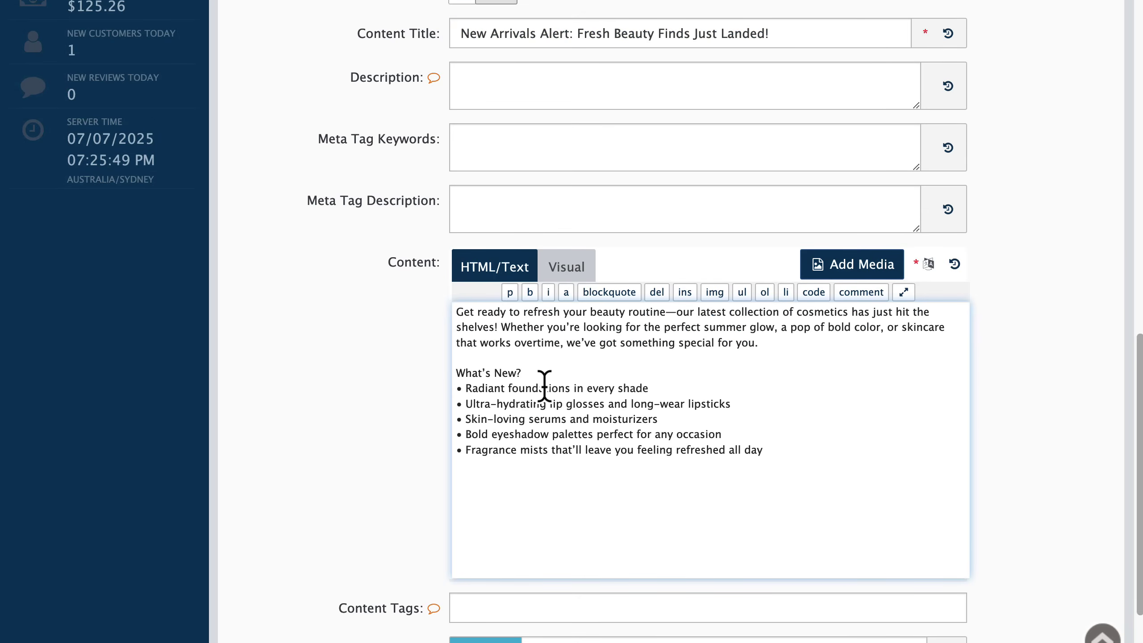
scroll(545, 385, "down", 3)
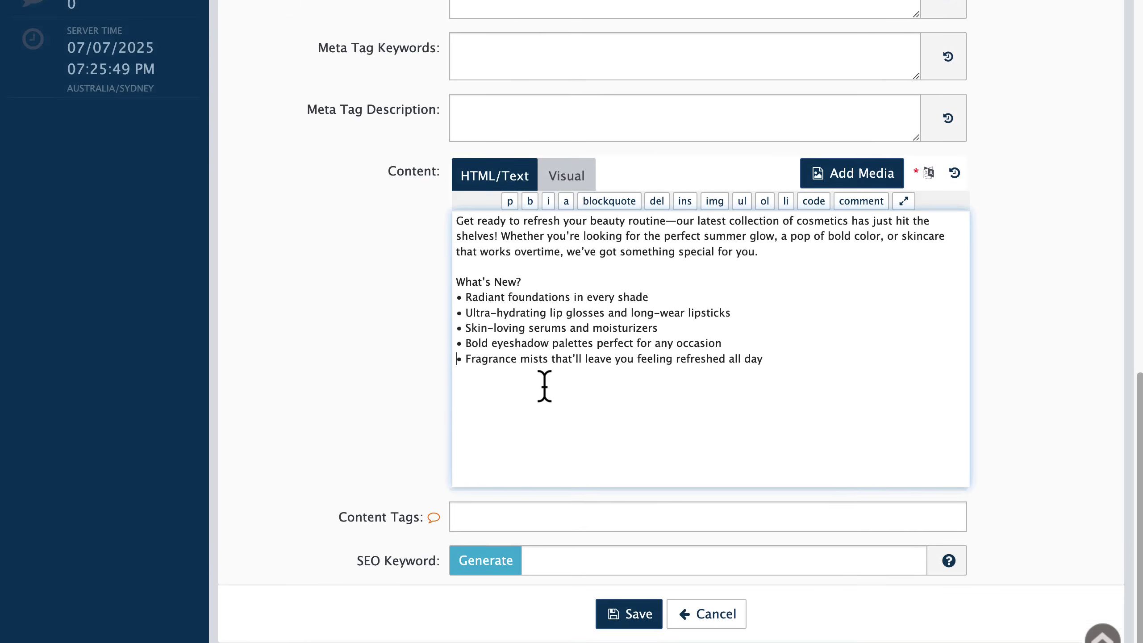
left_click(626, 592)
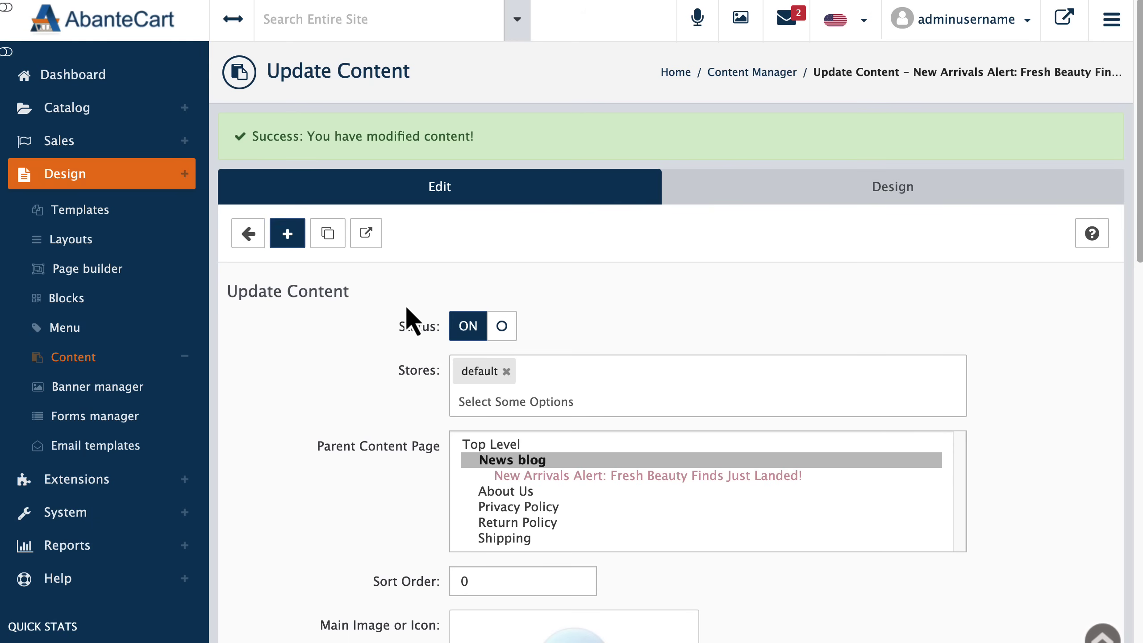
left_click(366, 232)
Step: Enable Column Left in the article layout, add Novator Left Banner 2, and save
left_click(924, 184)
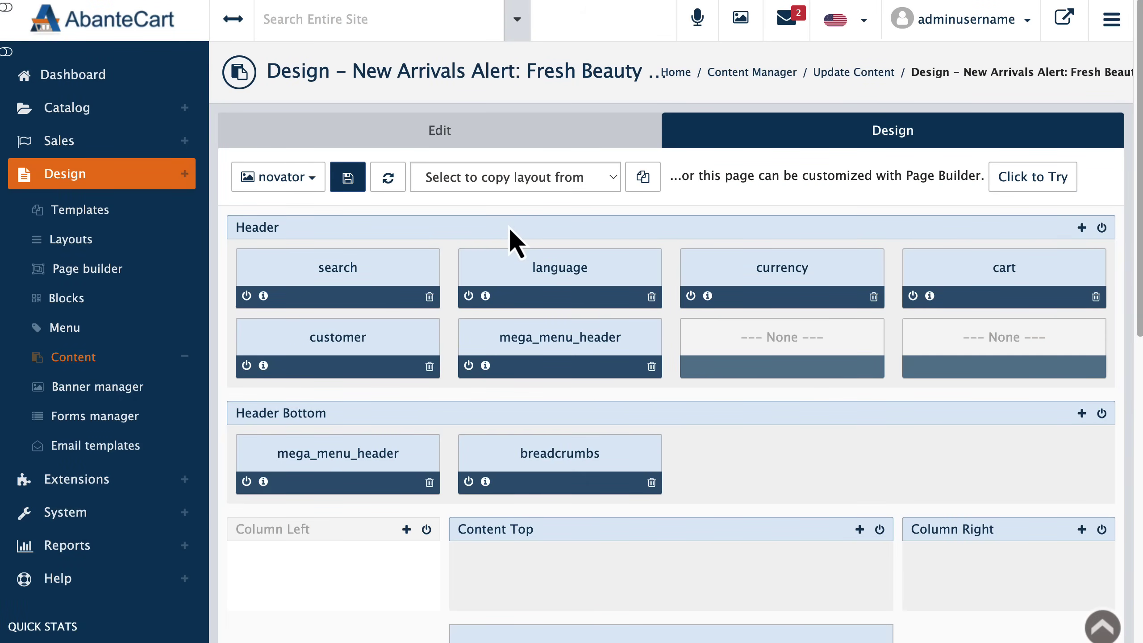
scroll(509, 227, "down", 2)
scroll(509, 226, "down", 3)
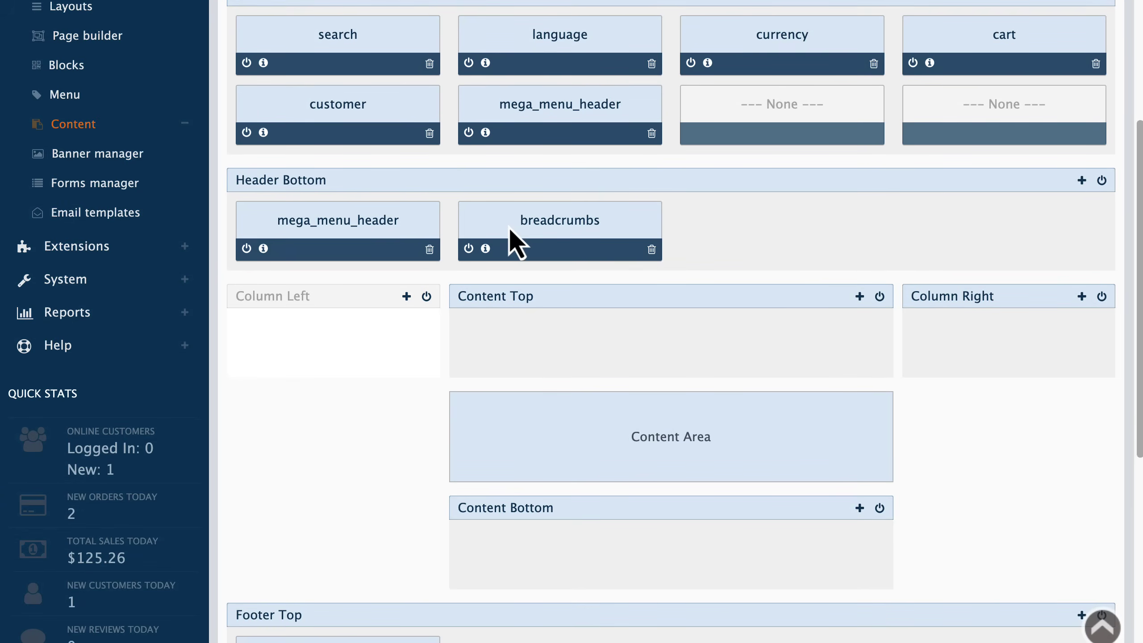
left_click(426, 296)
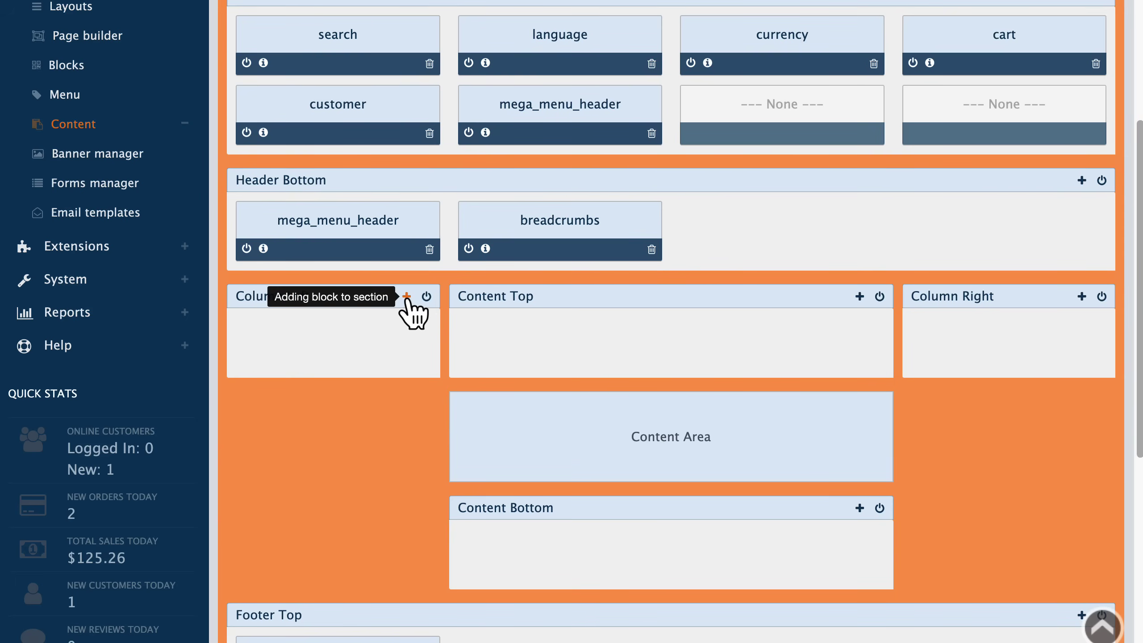
left_click(407, 297)
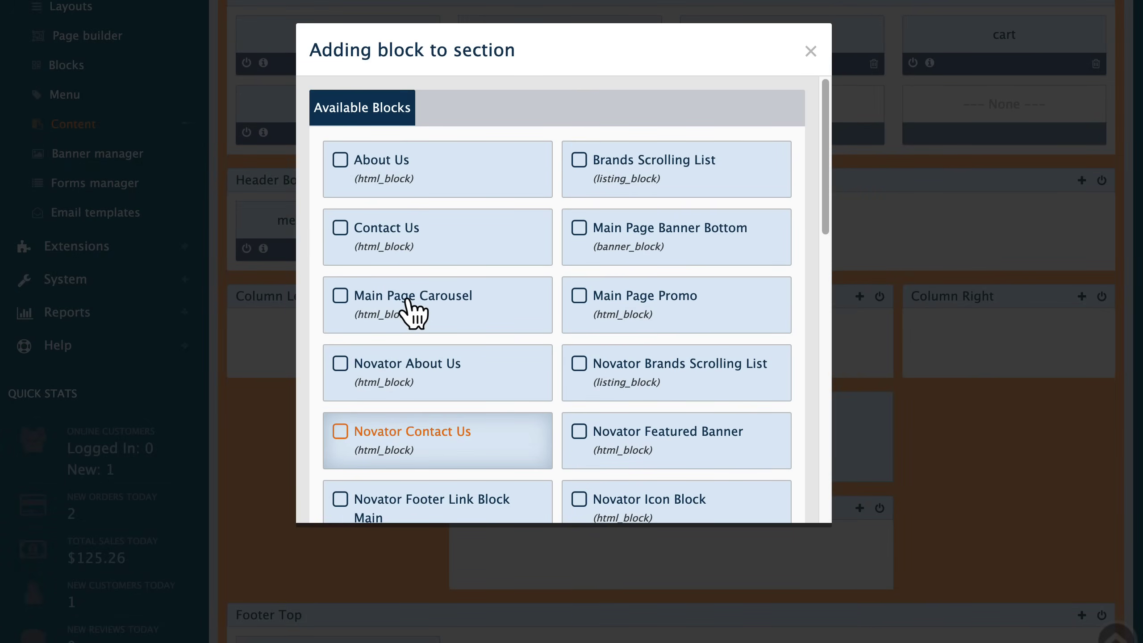
scroll(407, 299, "down", 3)
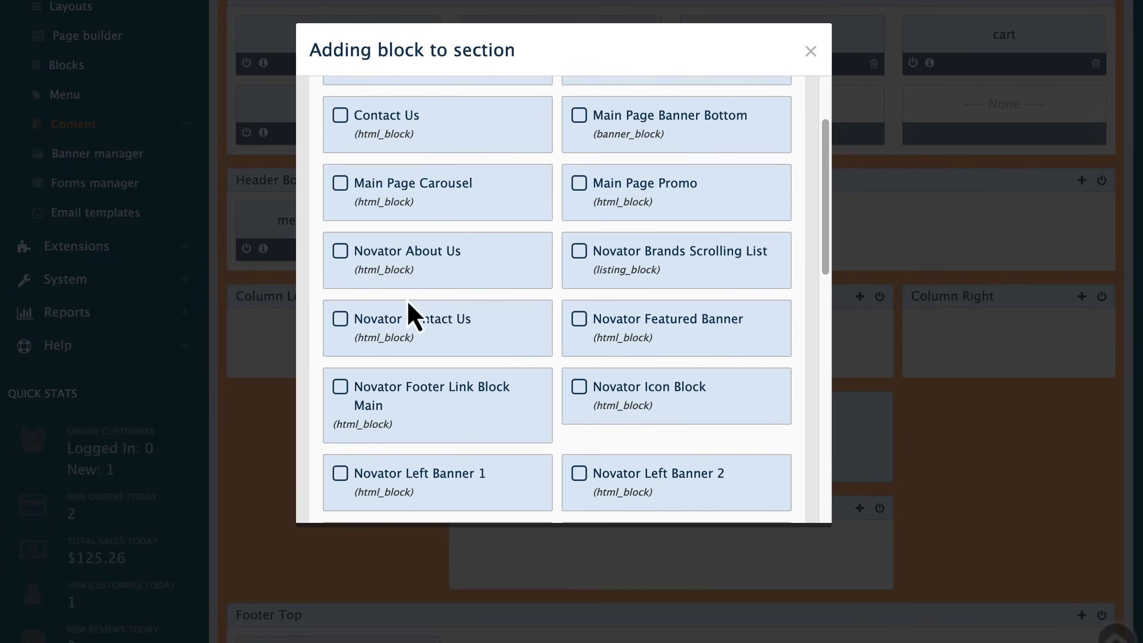
left_click(660, 491)
scroll(654, 481, "up", 5)
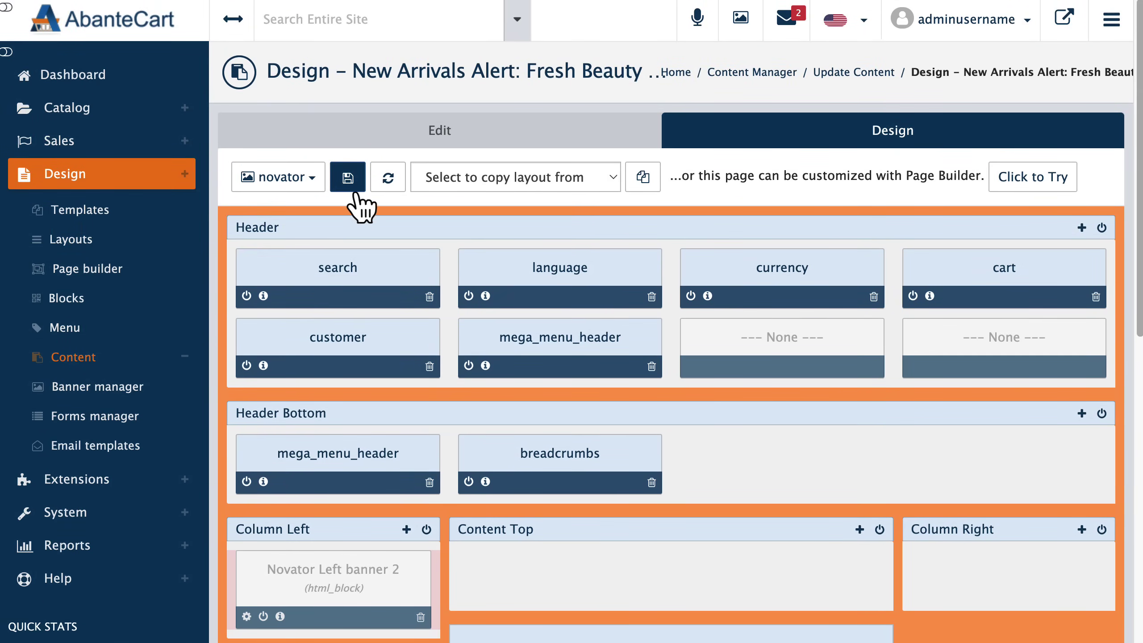
left_click(348, 180)
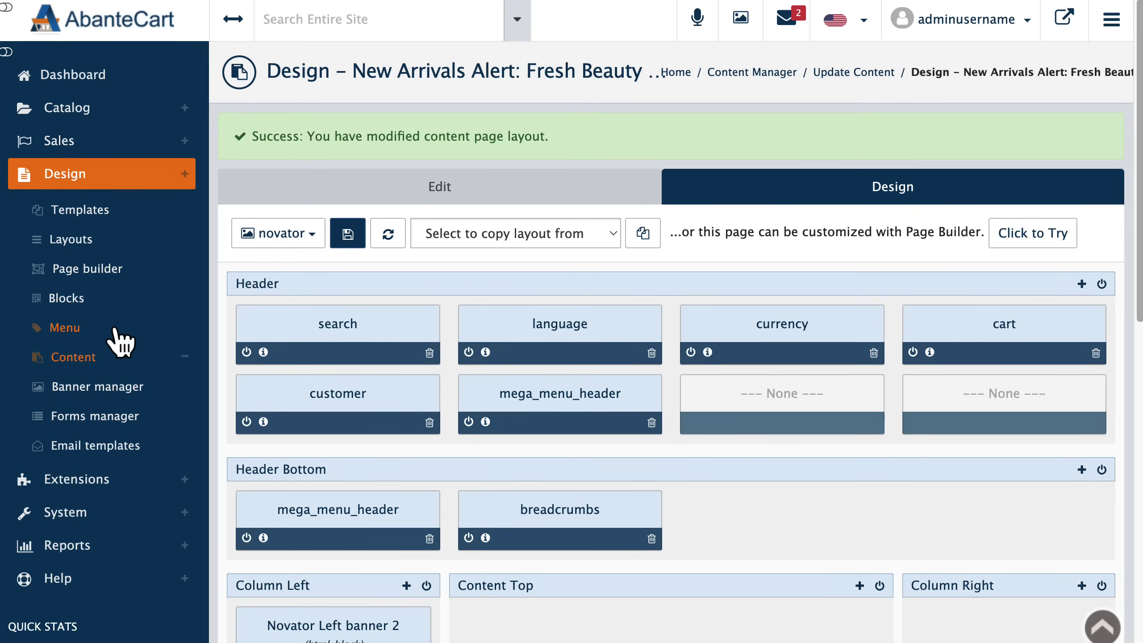
Step: Create a menu item with ID 'blog' and text 'News' linking to the News blog content page
left_click(115, 329)
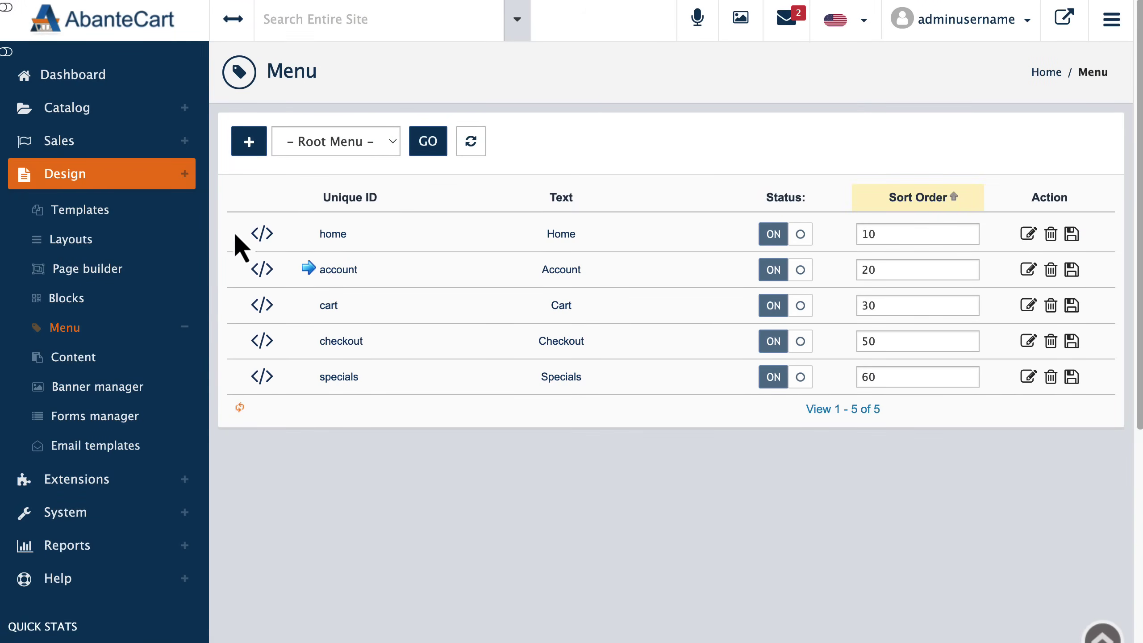
left_click(250, 145)
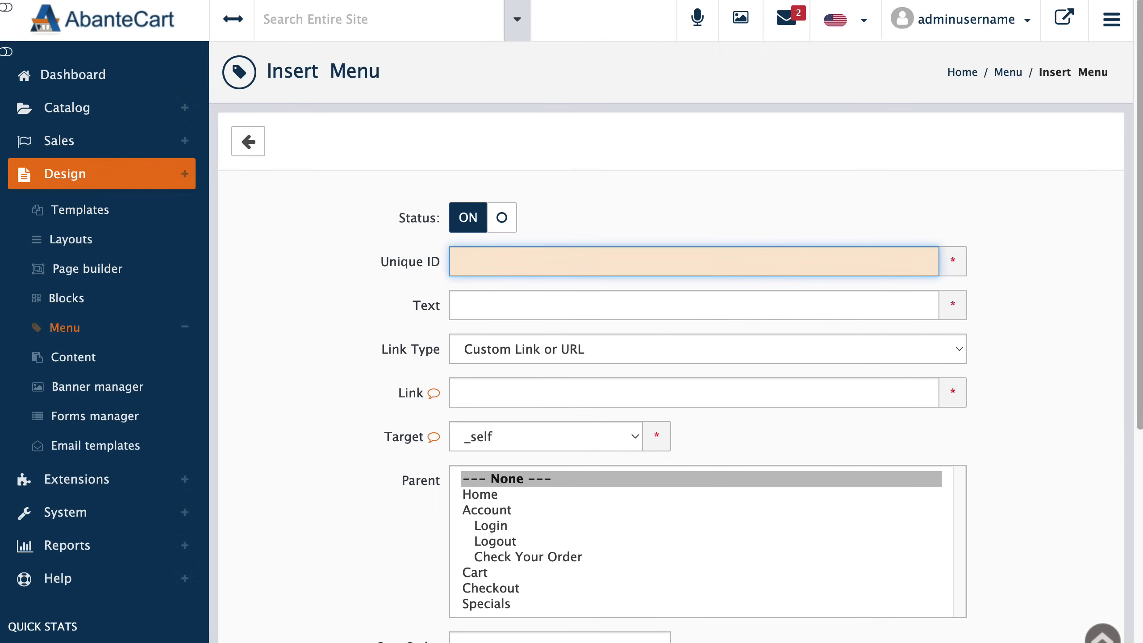
type("blog")
key("Tab")
type("New")
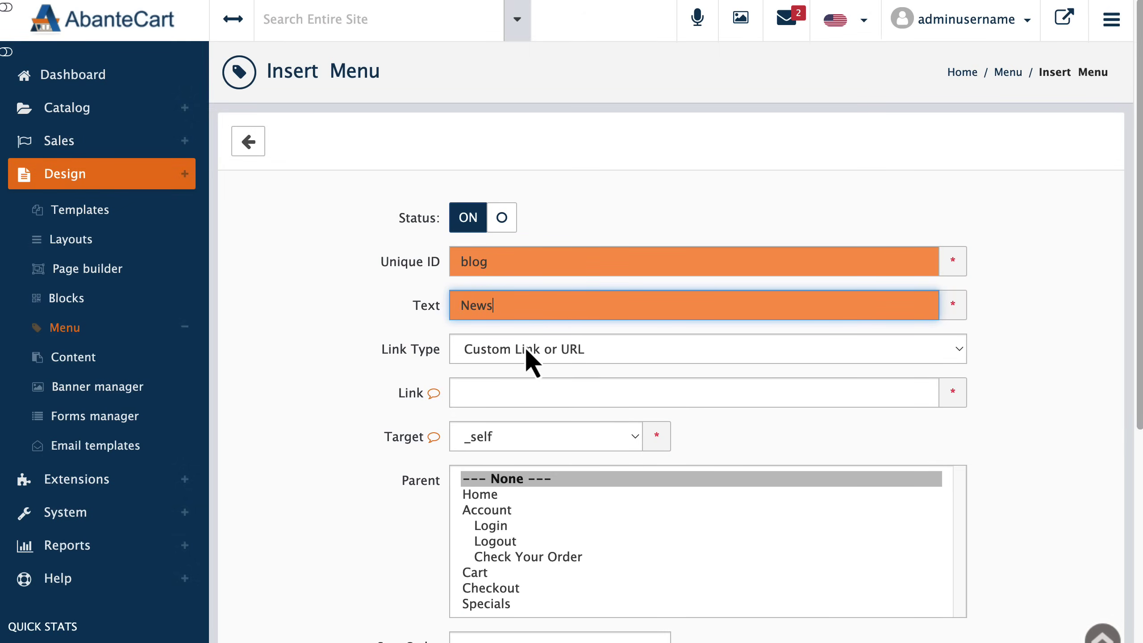
left_click(539, 354)
left_click(552, 336)
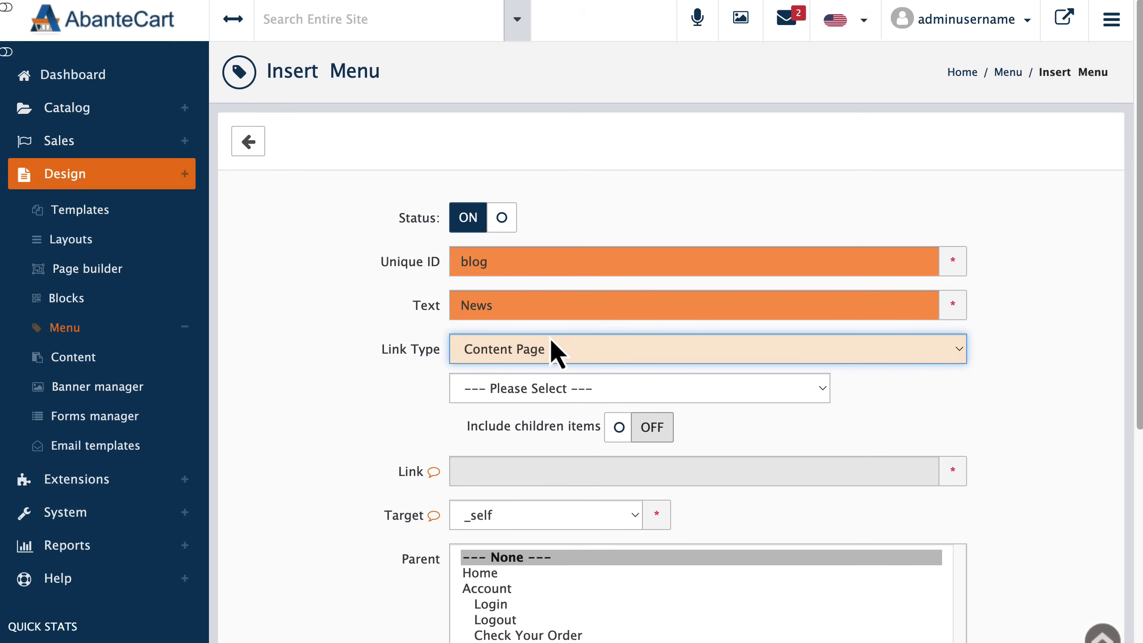
left_click(562, 387)
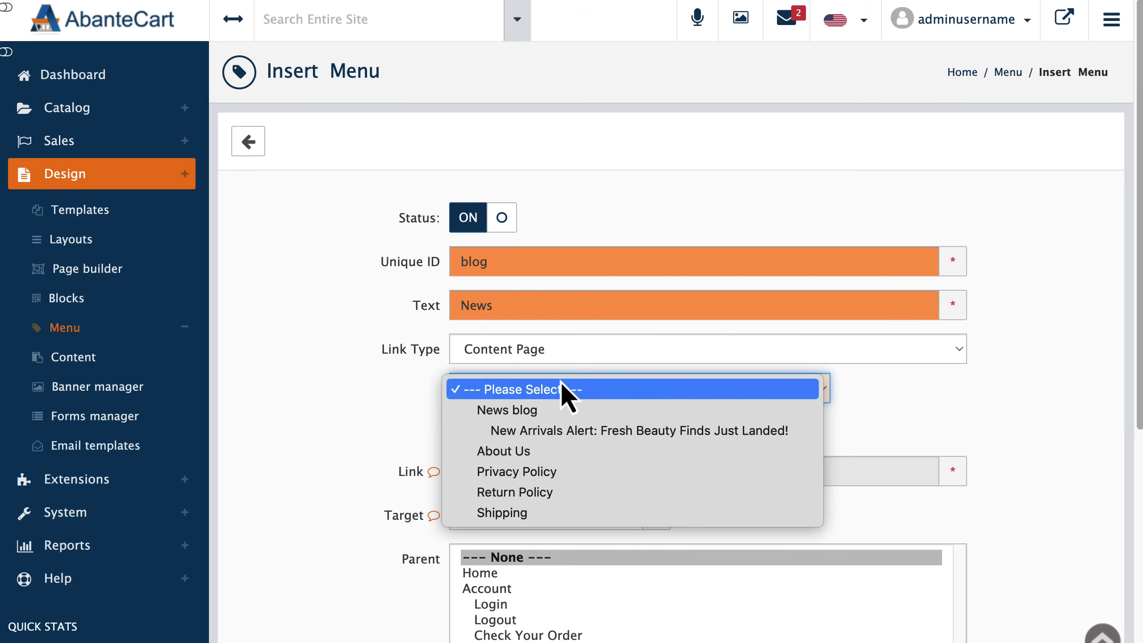
left_click(562, 410)
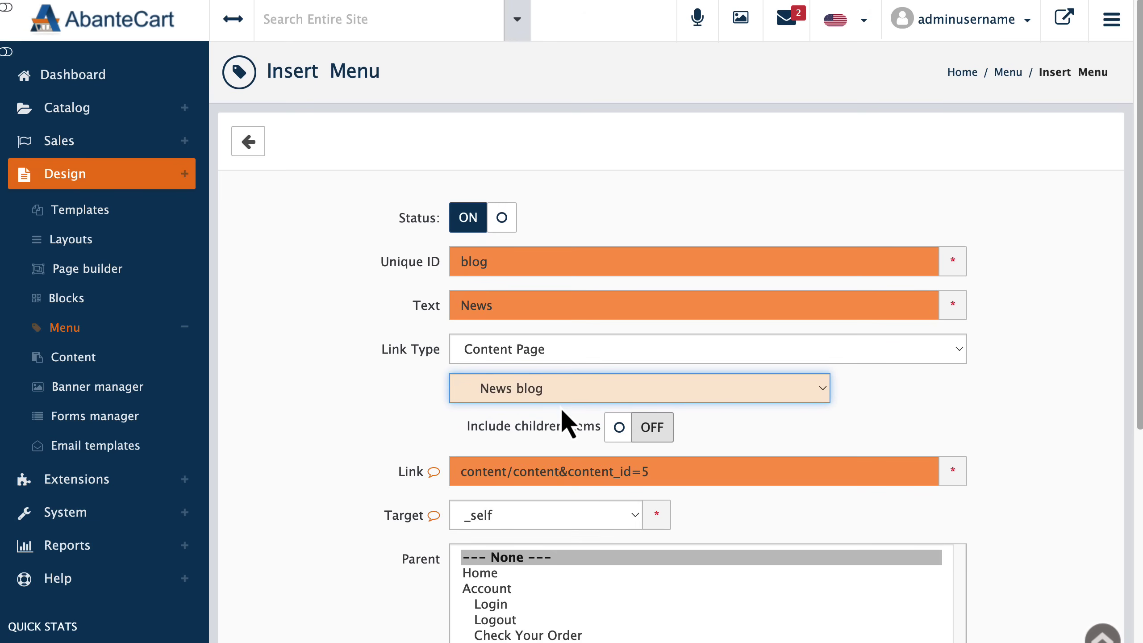
Step: Set the menu item's sort order to 33, apply the Icon Sale flag, and save
scroll(562, 410, "down", 6)
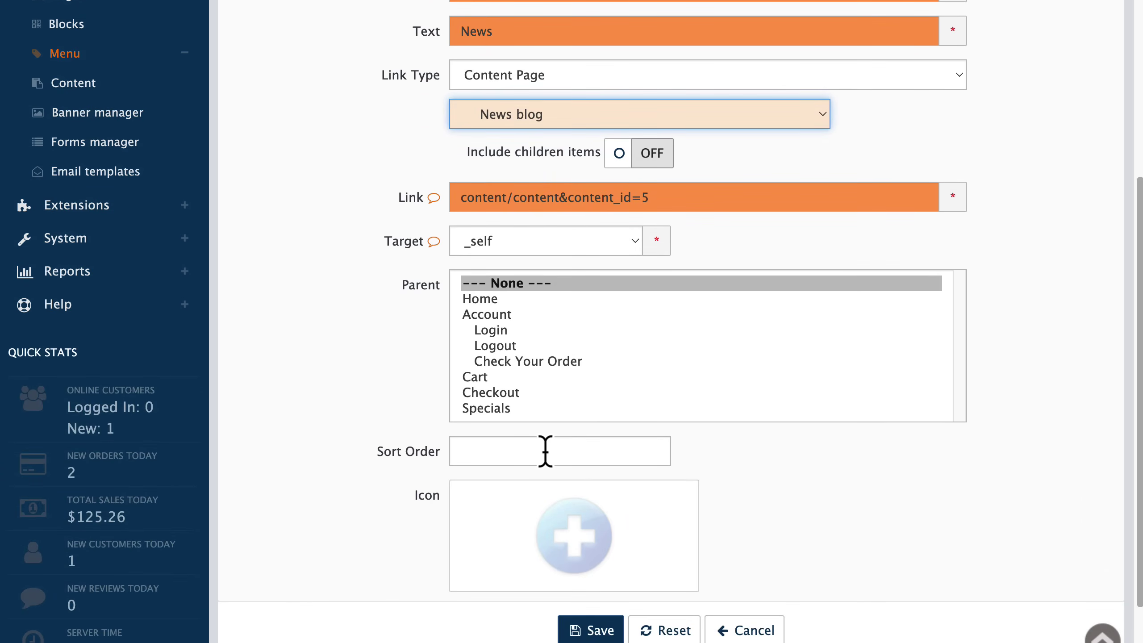
left_click(545, 451)
type("33")
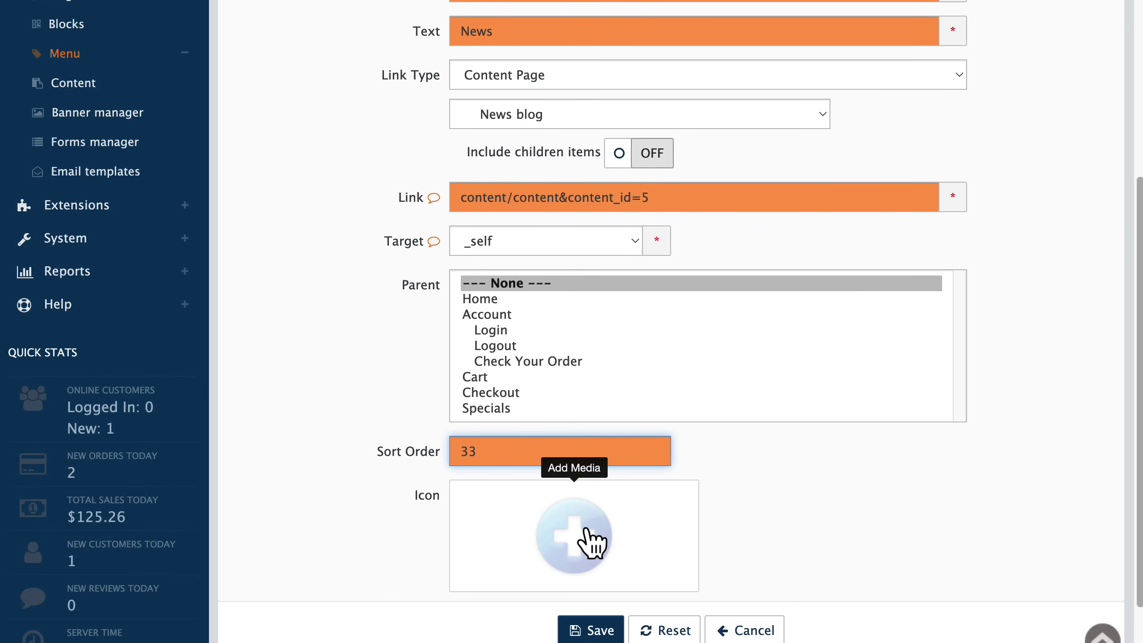
left_click(590, 542)
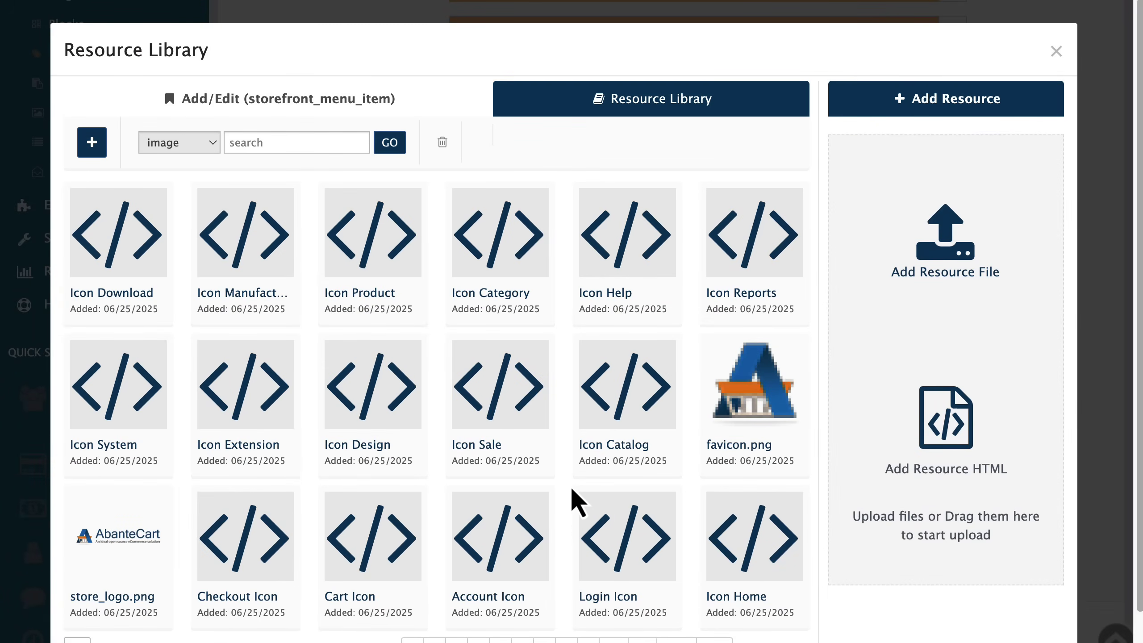
left_click(495, 406)
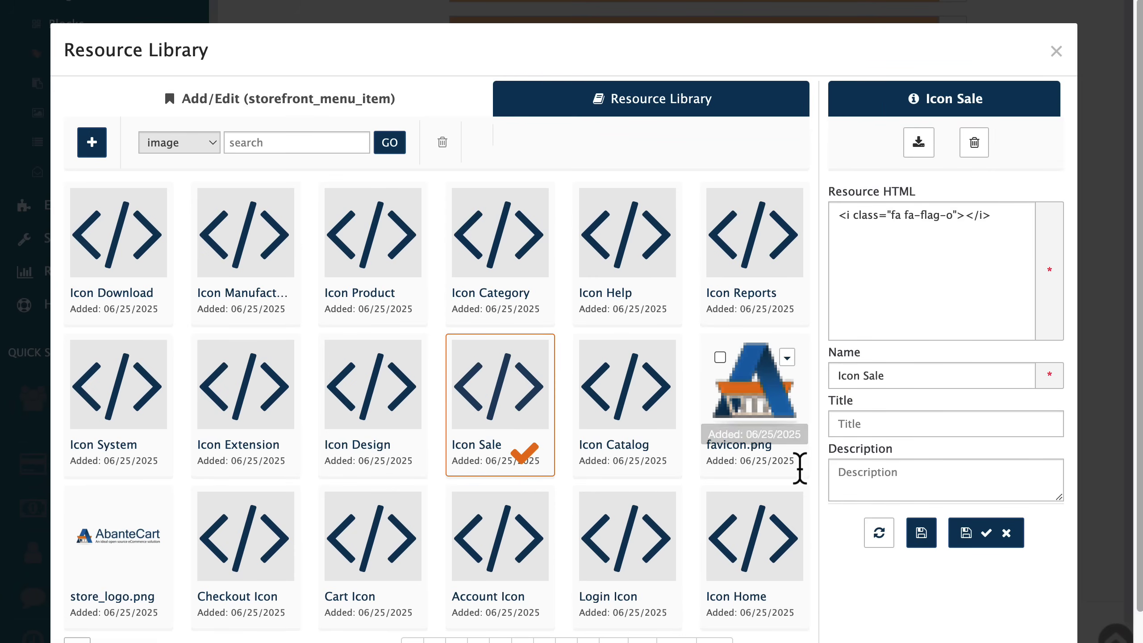
left_click(974, 536)
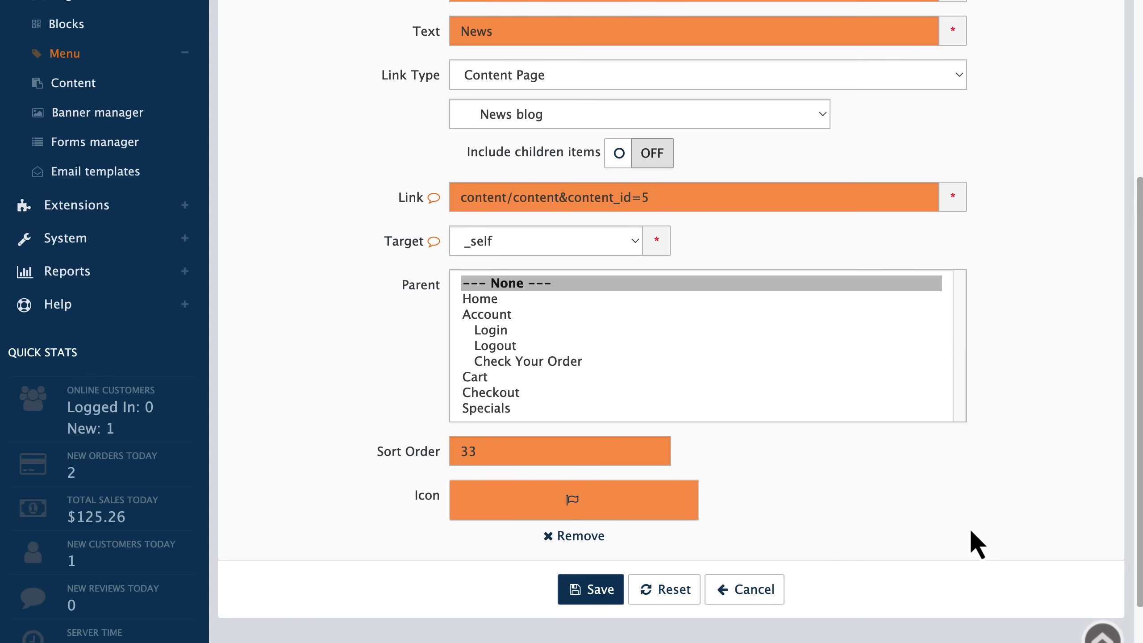
left_click(607, 590)
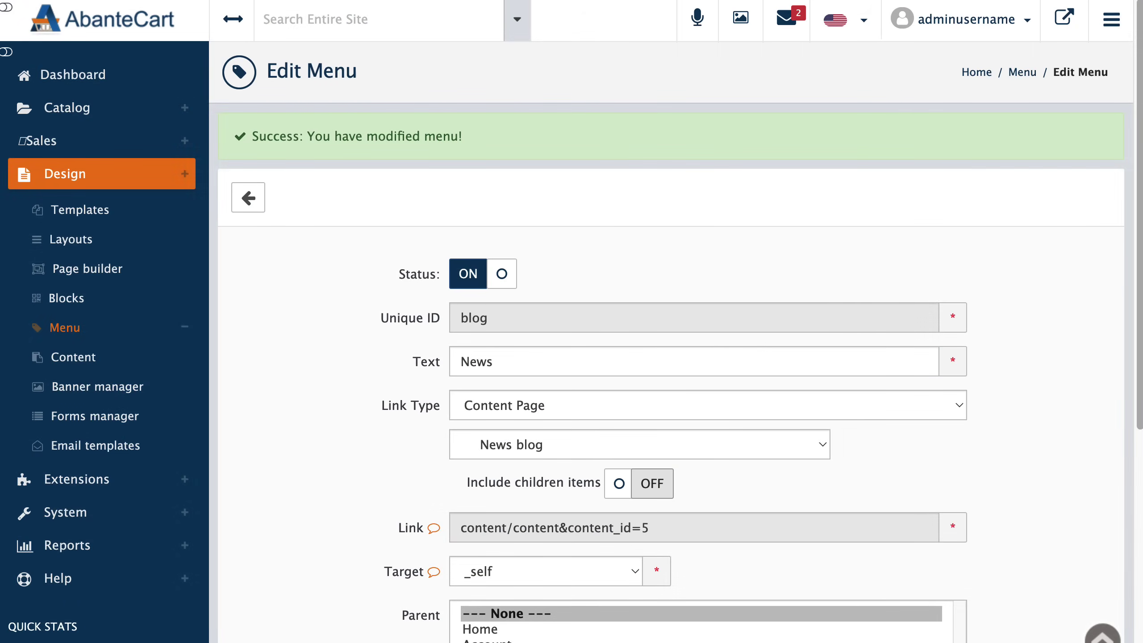
Step: Open the storefront tab and follow the News menu item to the News blog page
left_click(1063, 26)
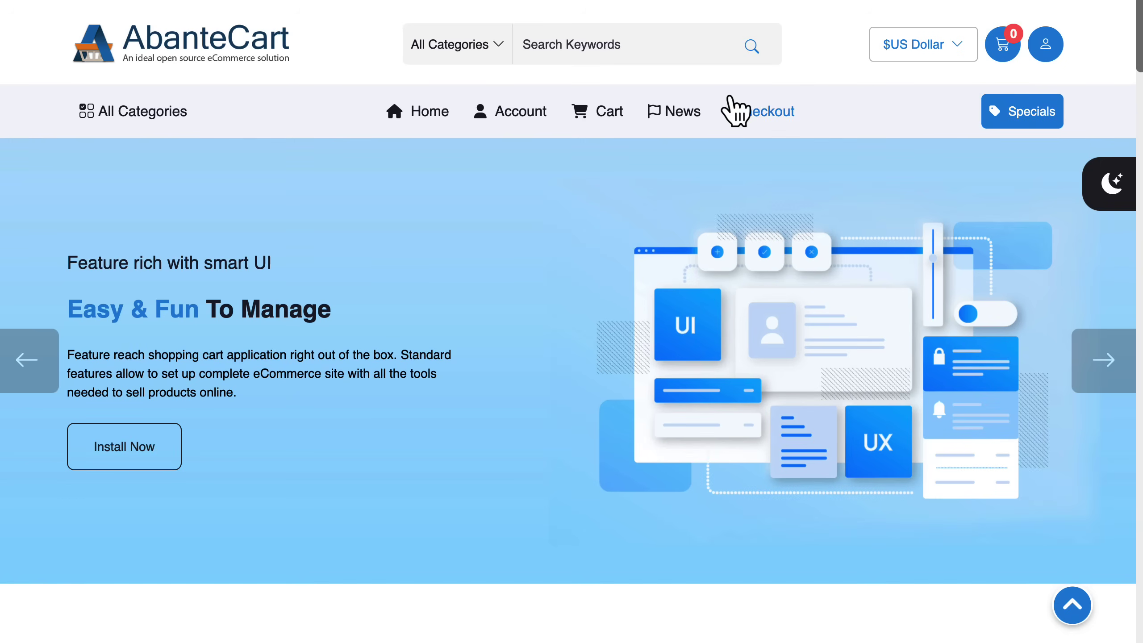
left_click(682, 112)
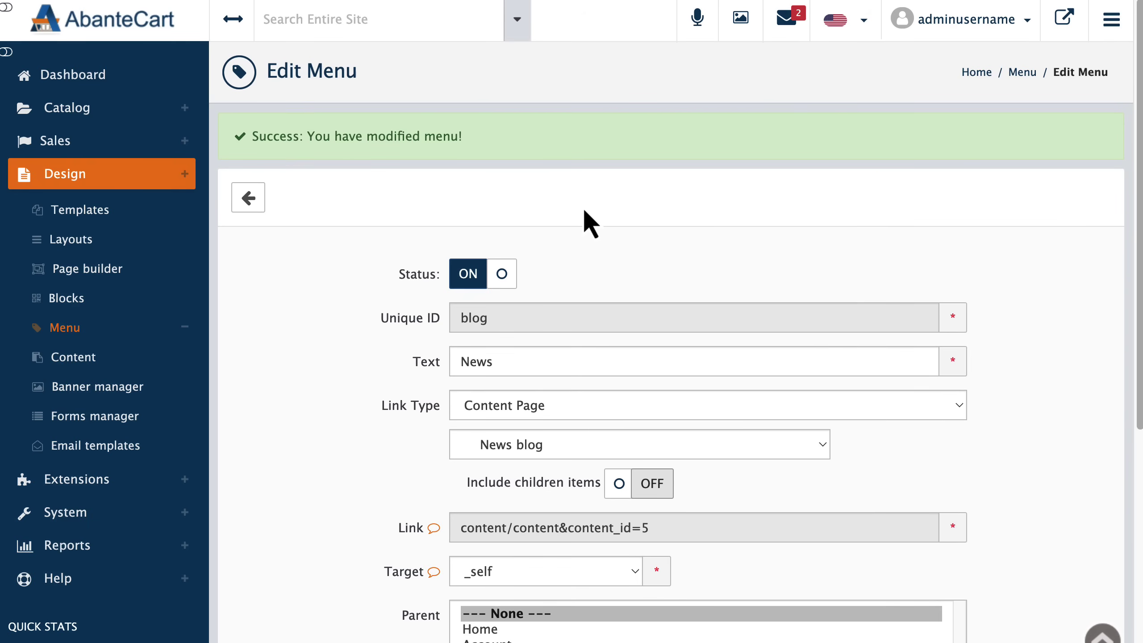
Step: Add collection 'Top Picks Under $100' with meta description 'Affordable skincare, makeup, and fragrance picks'
left_click(162, 110)
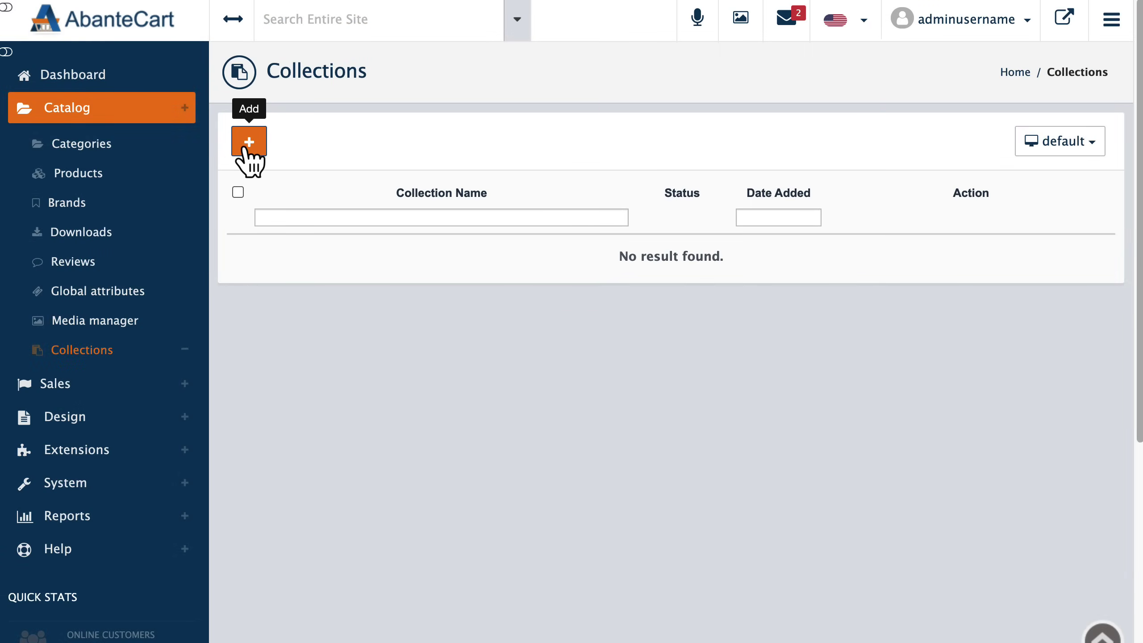
left_click(248, 143)
type("Top Picks Und")
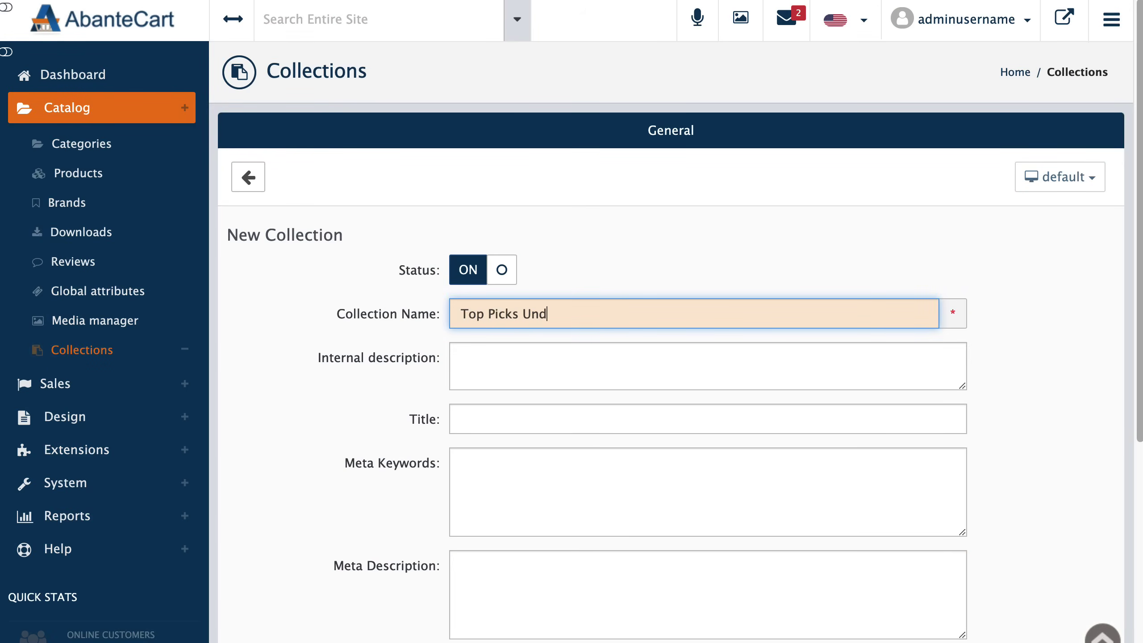
key("Tab")
key("Tab")
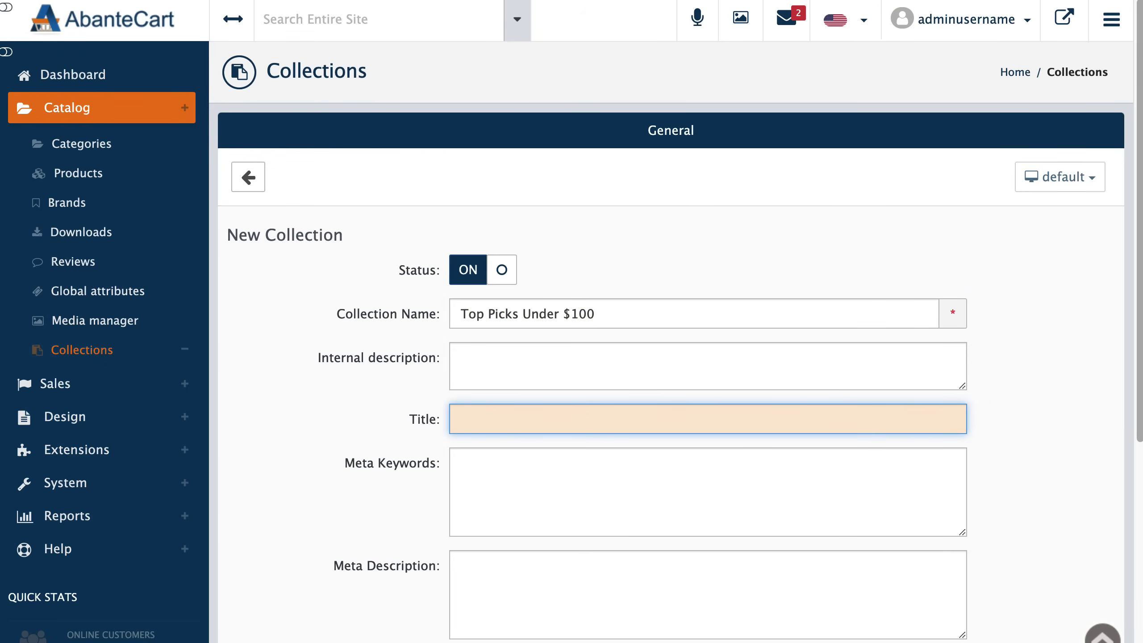
type("Top Picks Under $100")
scroll(671, 315, "down", 5)
key("Tab")
key("Tab")
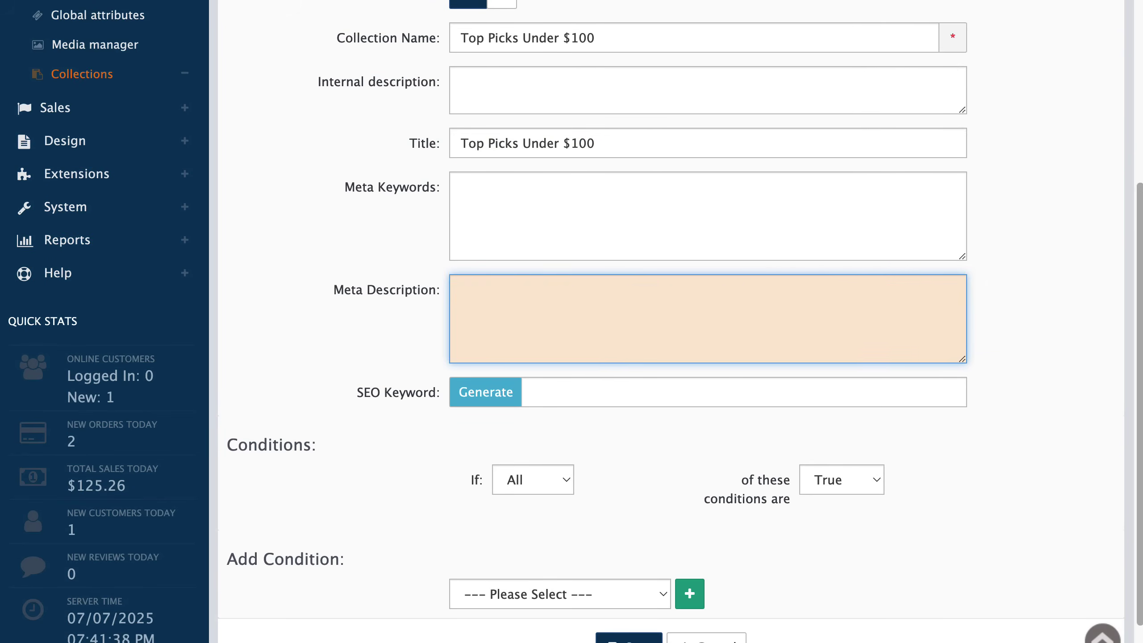
type("Affordable skincare, makeup, and fragrance picks")
scroll(671, 315, "down", 2)
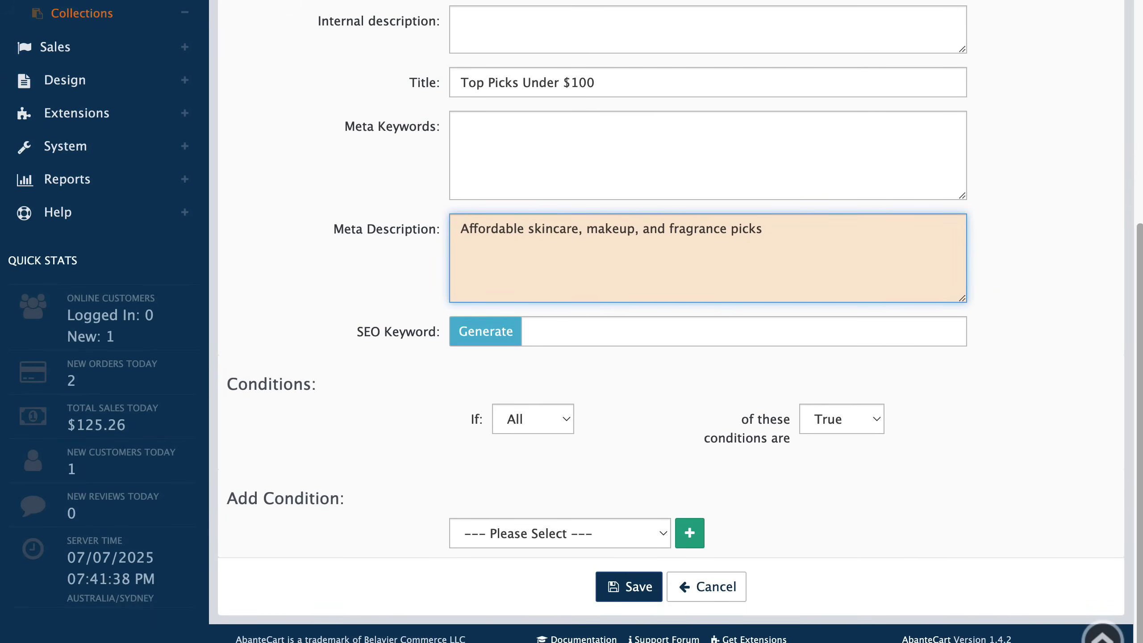
Step: Add a Product Price condition of Equal or Less than 100
left_click(641, 541)
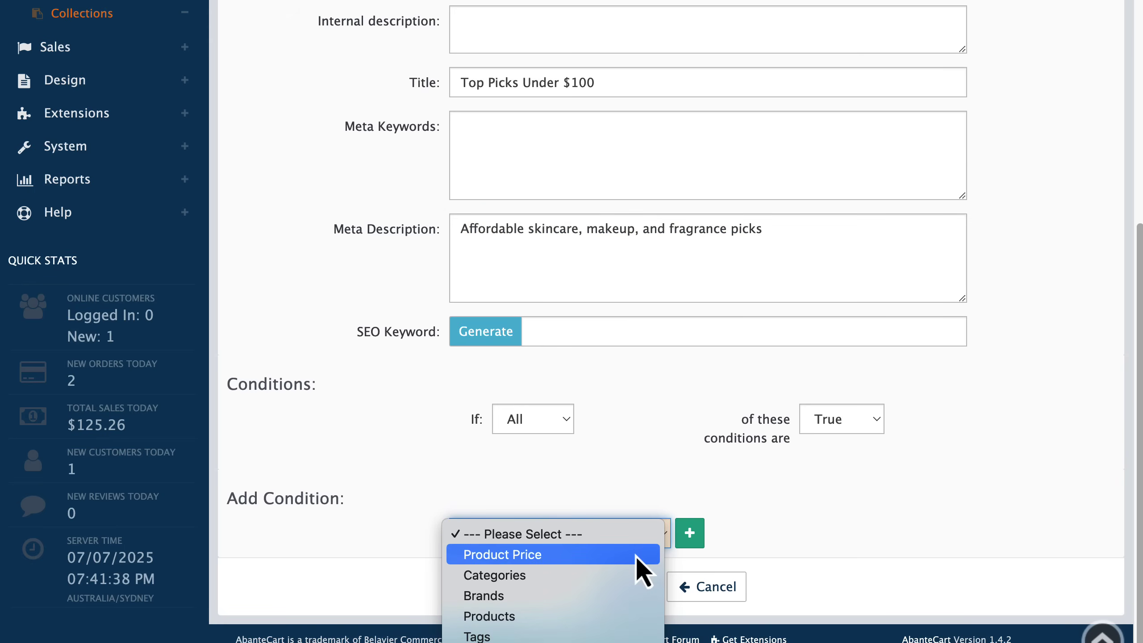
left_click(636, 555)
left_click(691, 538)
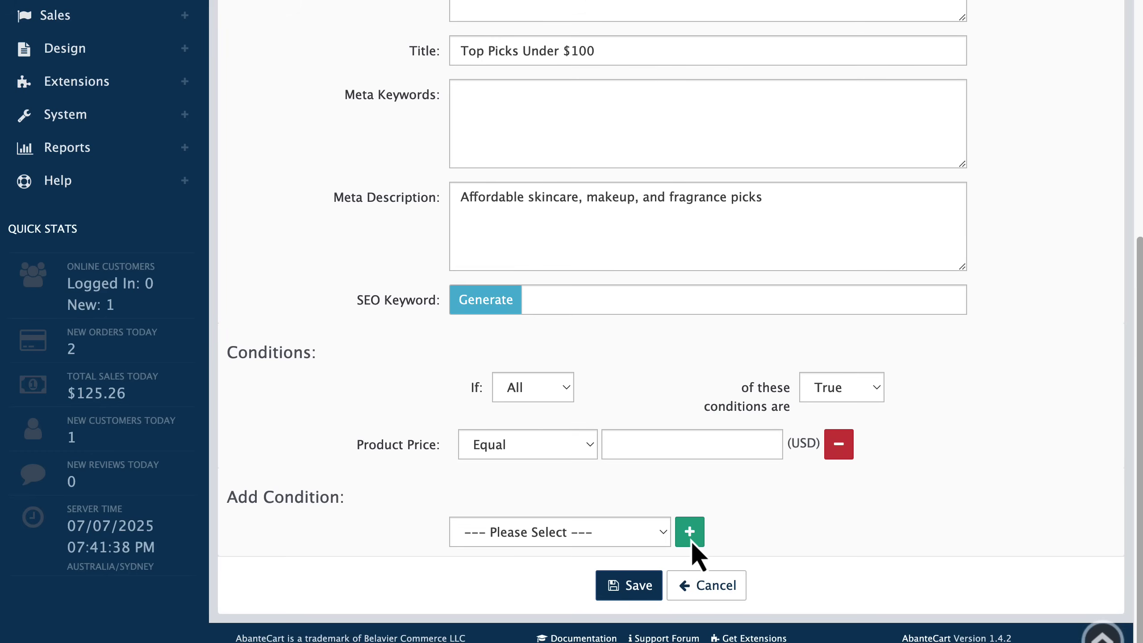
left_click(557, 449)
left_click(607, 472)
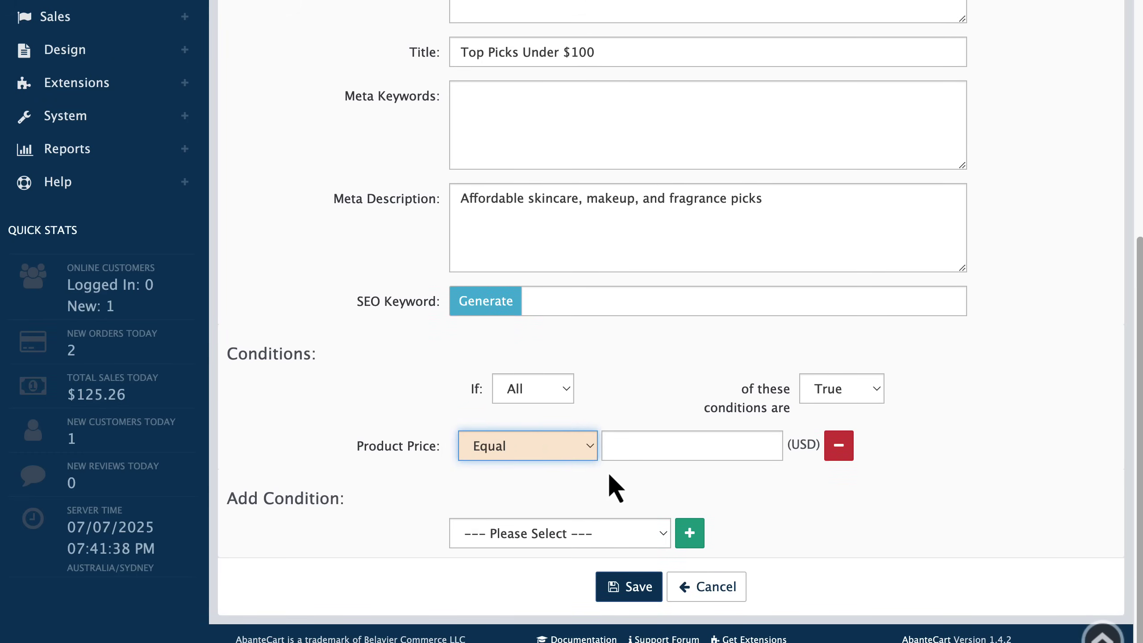
key("Down")
left_click(633, 448)
type("100")
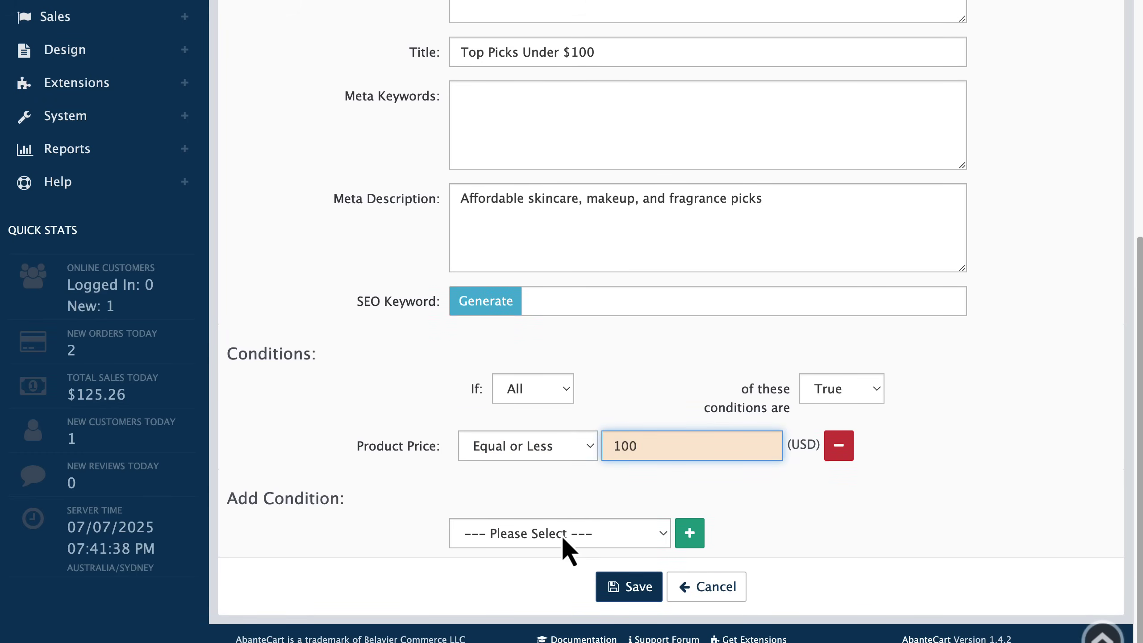
Step: Add a Categories condition limited to Makeup and save the collection
left_click(560, 535)
left_click(564, 578)
left_click(691, 539)
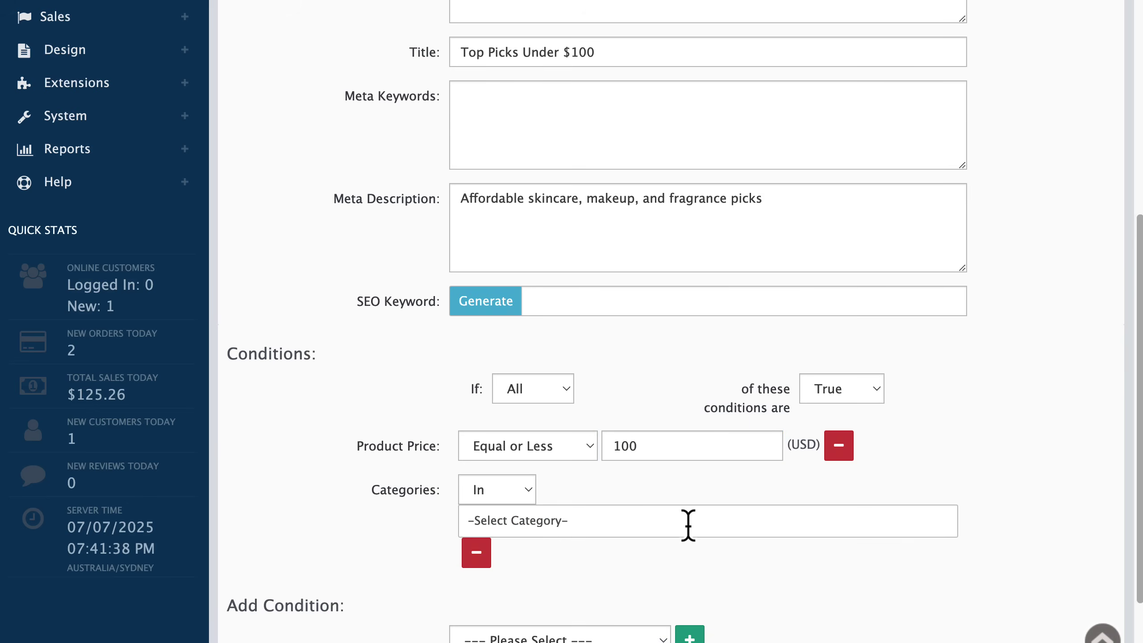
left_click(613, 525)
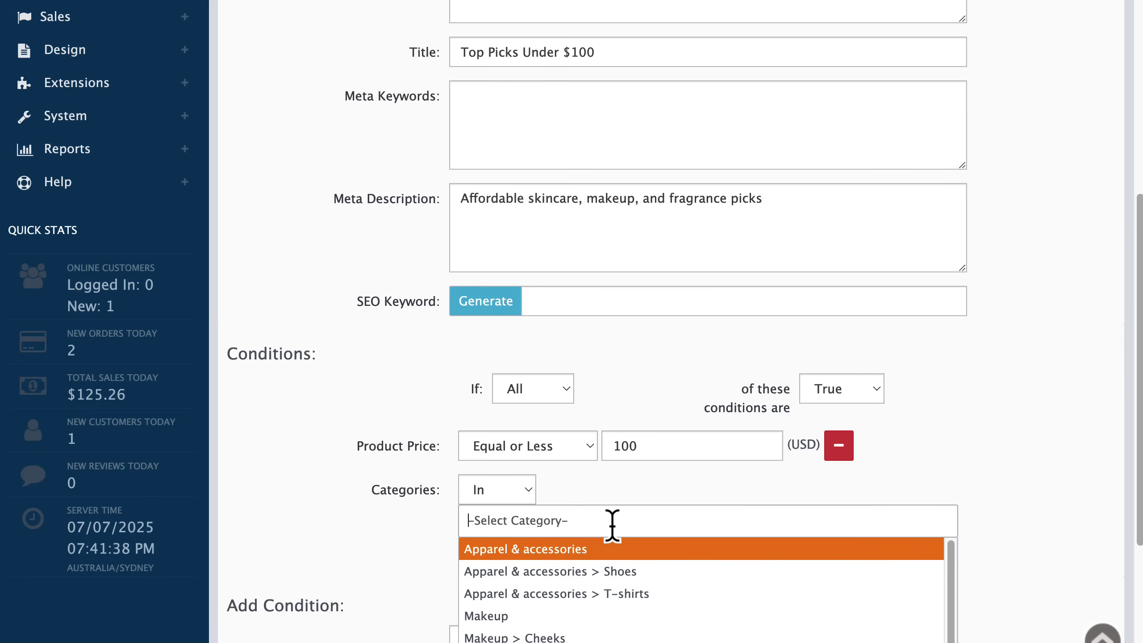
left_click(609, 616)
scroll(607, 620, "down", 3)
scroll(625, 585, "down", 2)
left_click(628, 571)
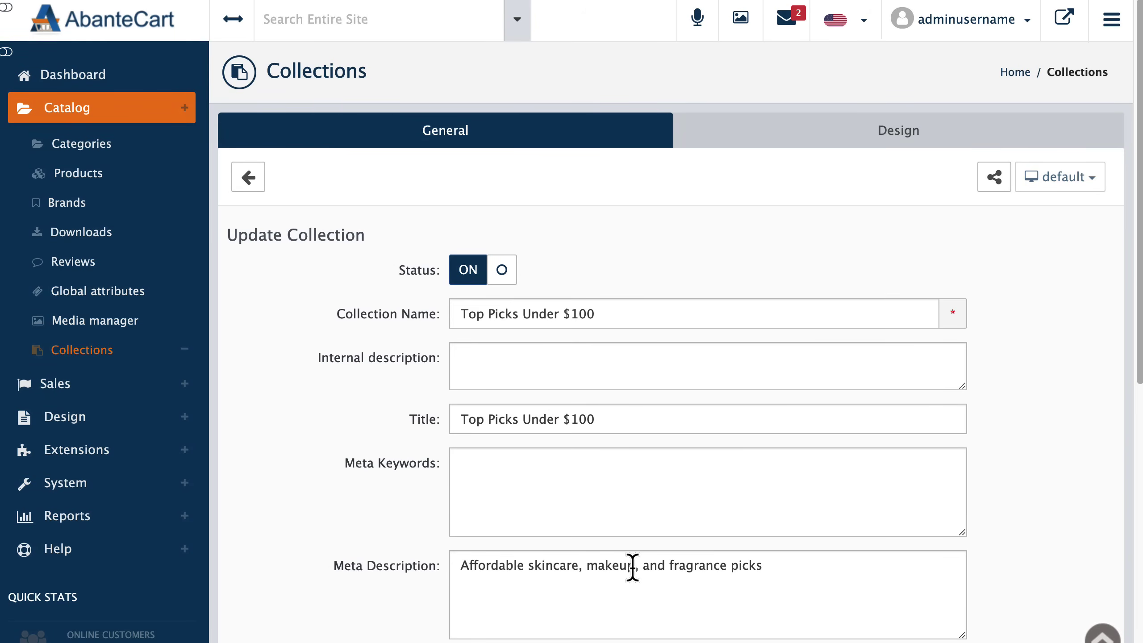
scroll(632, 567, "down", 5)
scroll(632, 567, "down", 5)
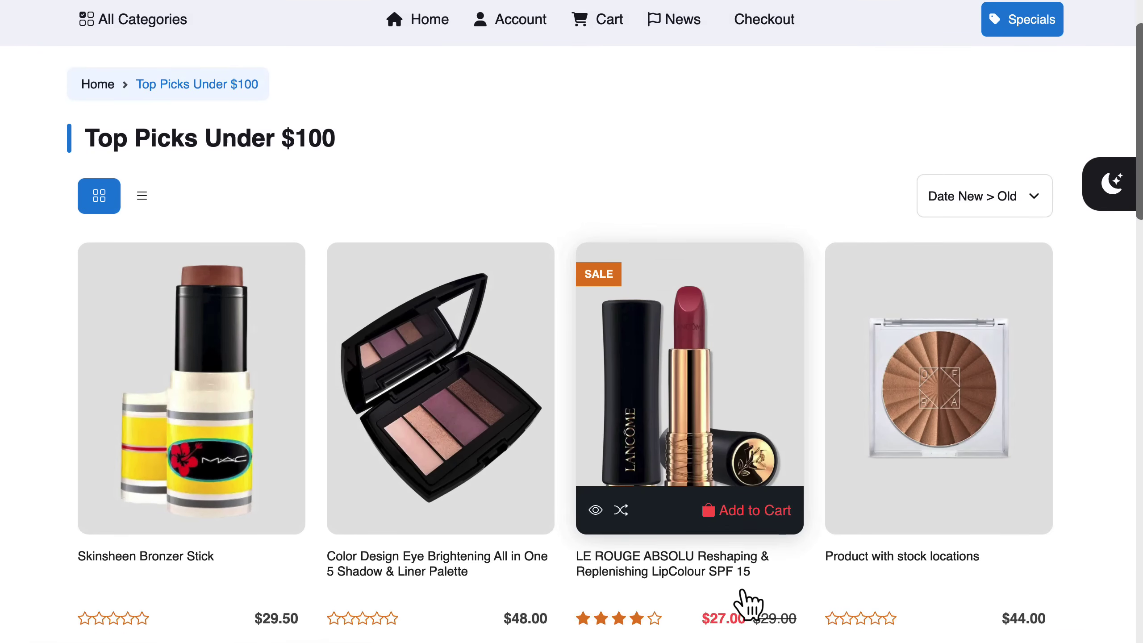
scroll(767, 592, "down", 3)
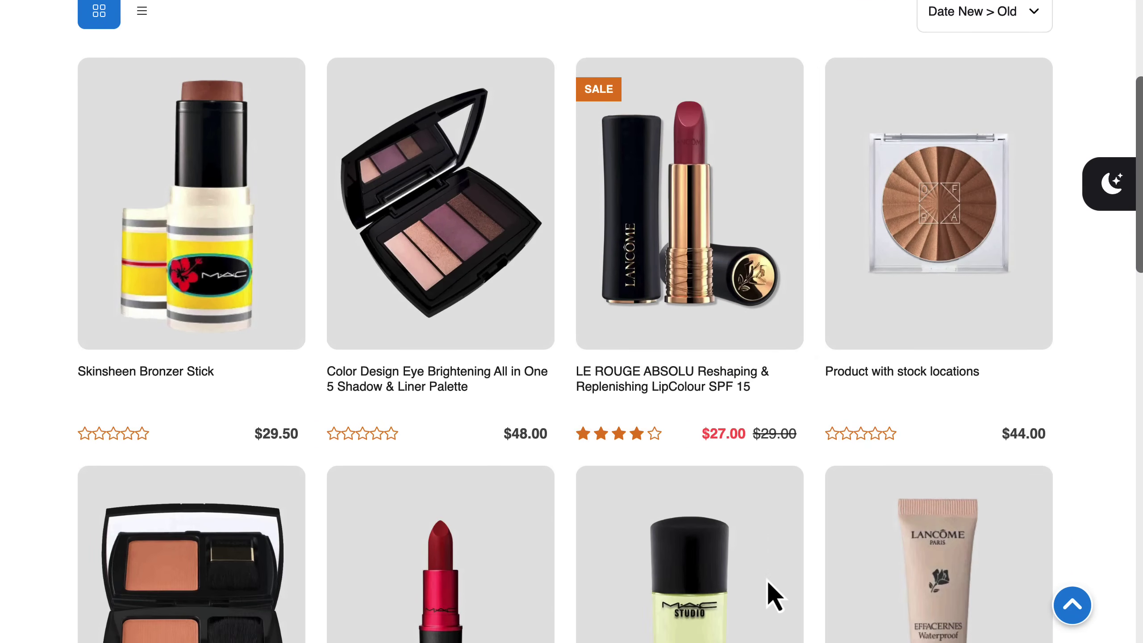
scroll(767, 591, "down", 3)
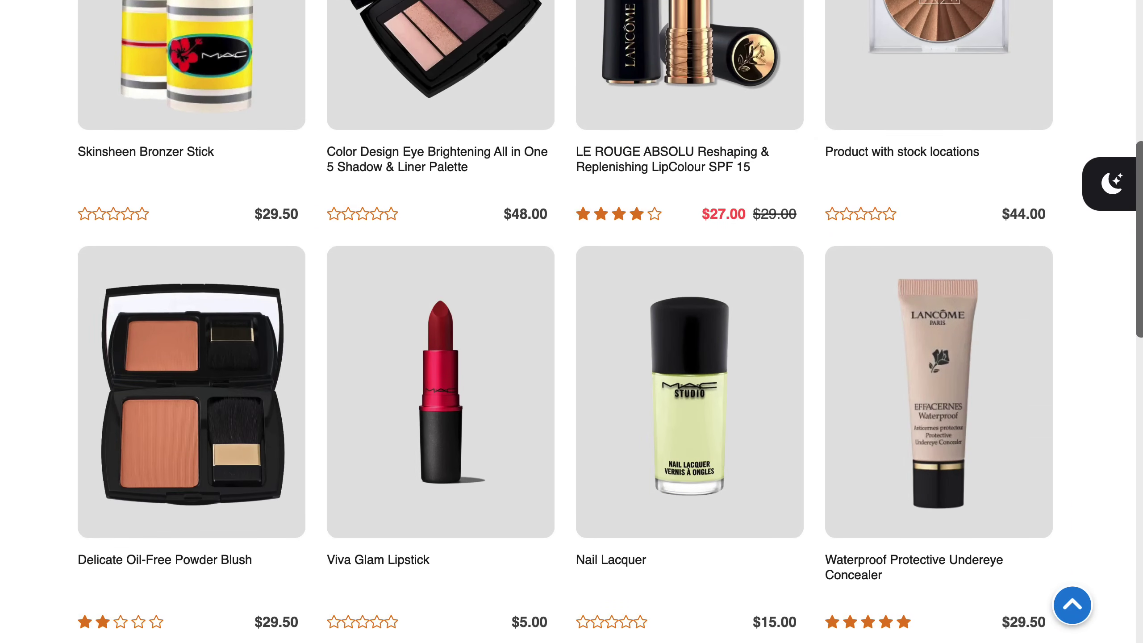
scroll(572, 315, "up", 2)
scroll(571, 315, "up", 5)
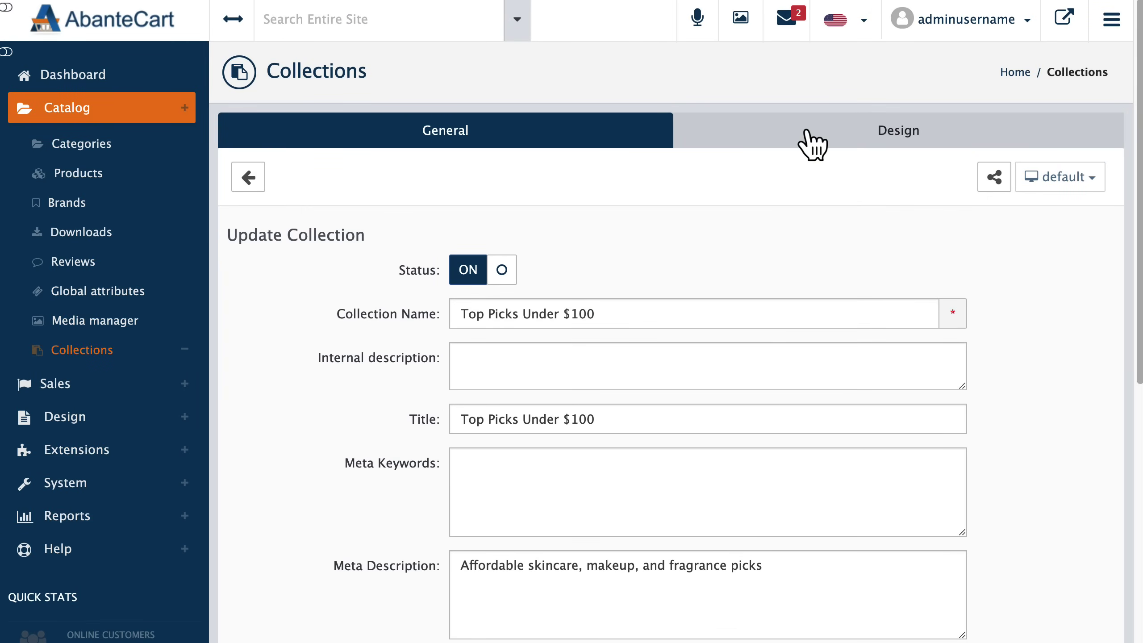
Step: In Page Builder, add a 1 Column row holding the Main Content Area block
left_click(807, 133)
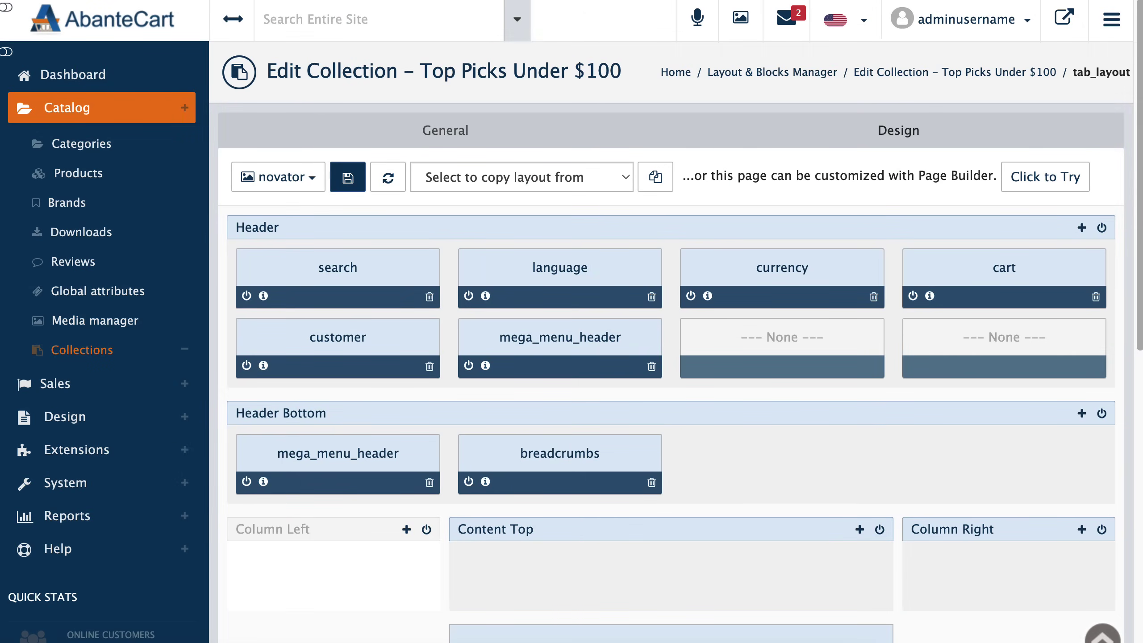
left_click(1044, 180)
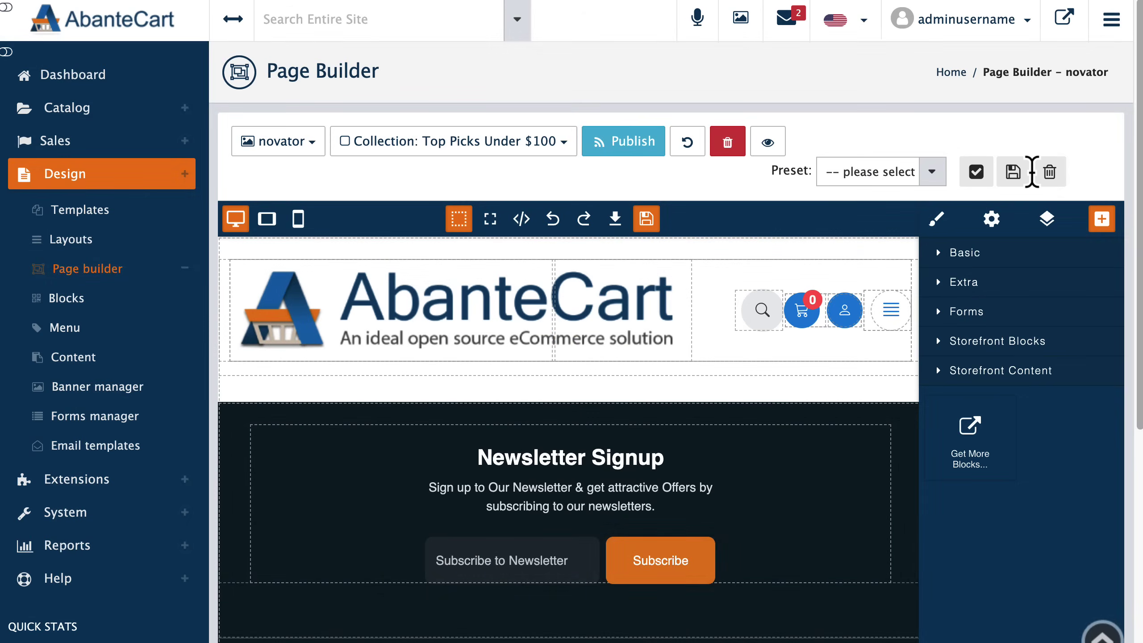
left_click(980, 255)
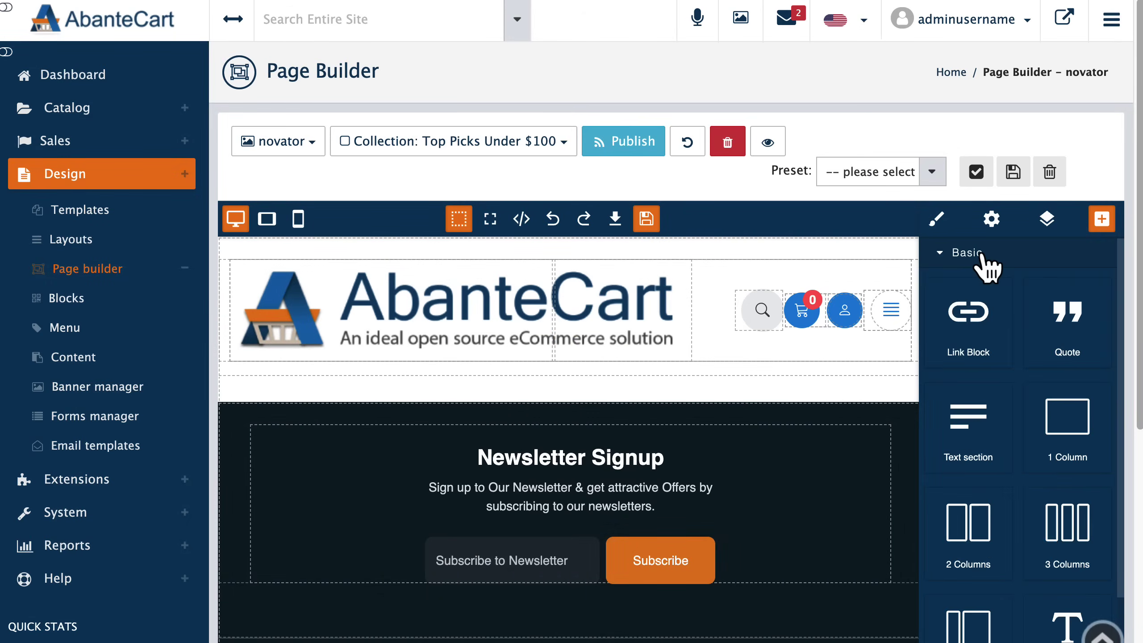
left_click_drag(1062, 415, 758, 377)
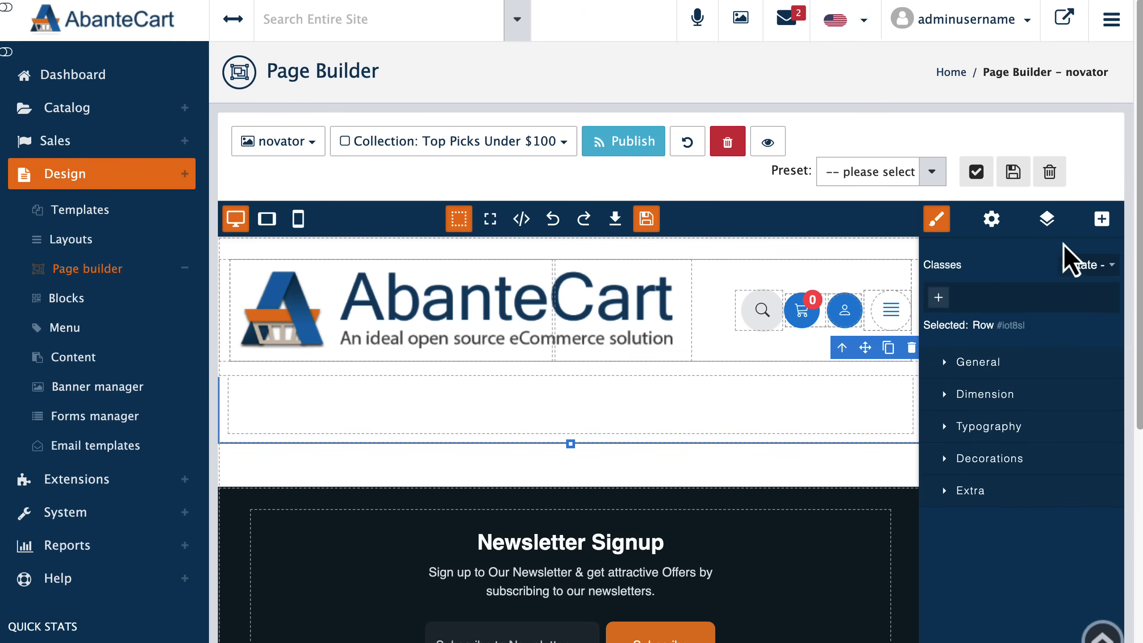
left_click(1105, 221)
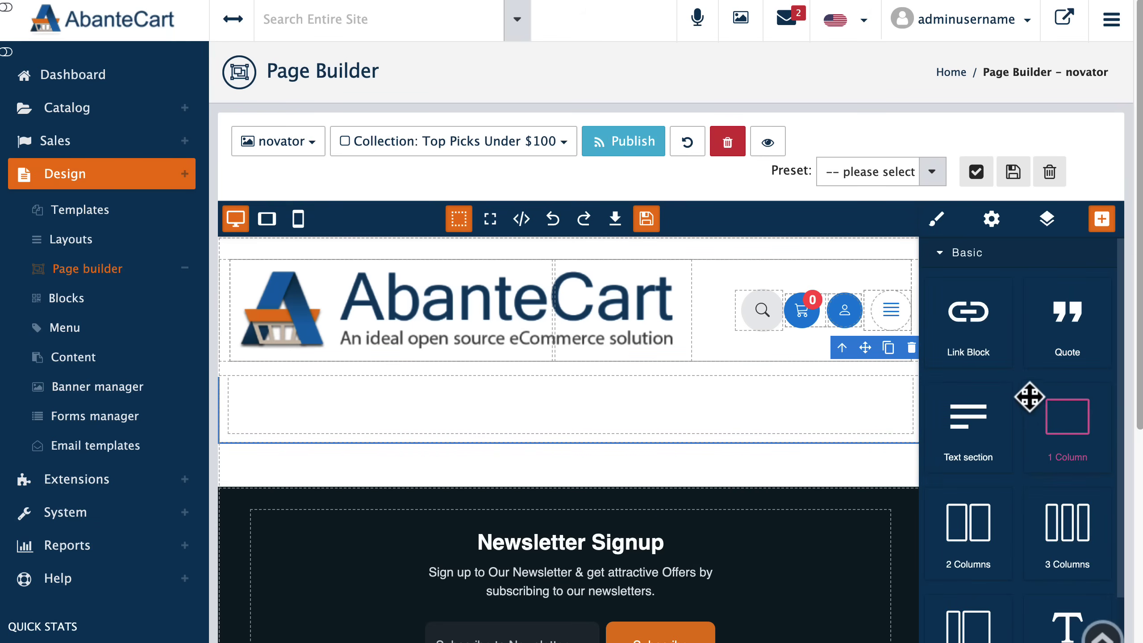
left_click(945, 257)
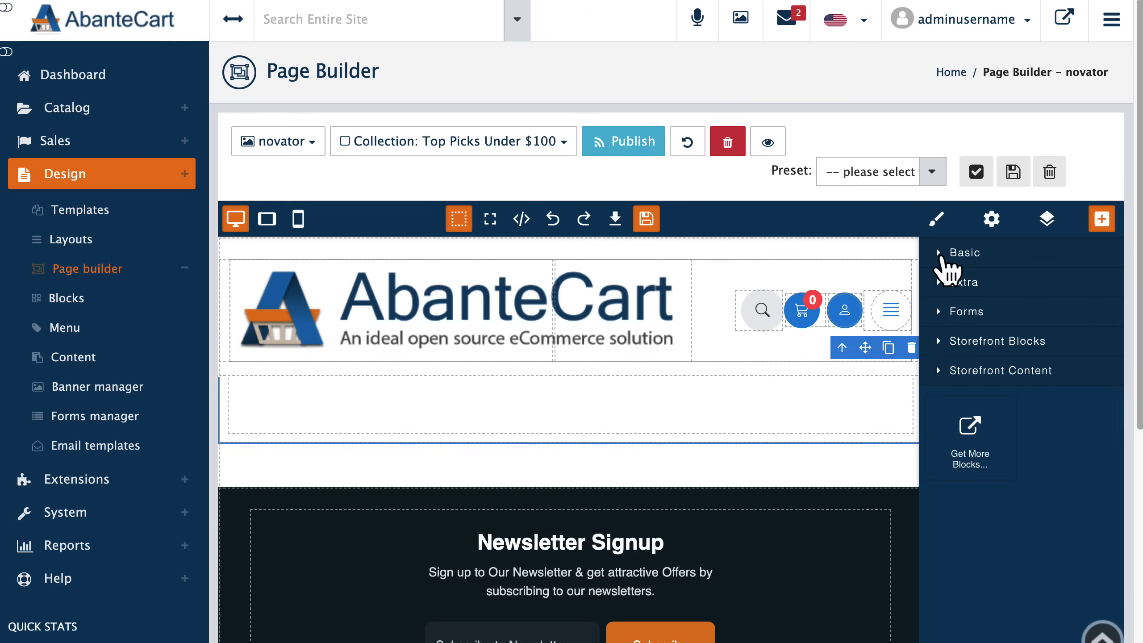
left_click(942, 371)
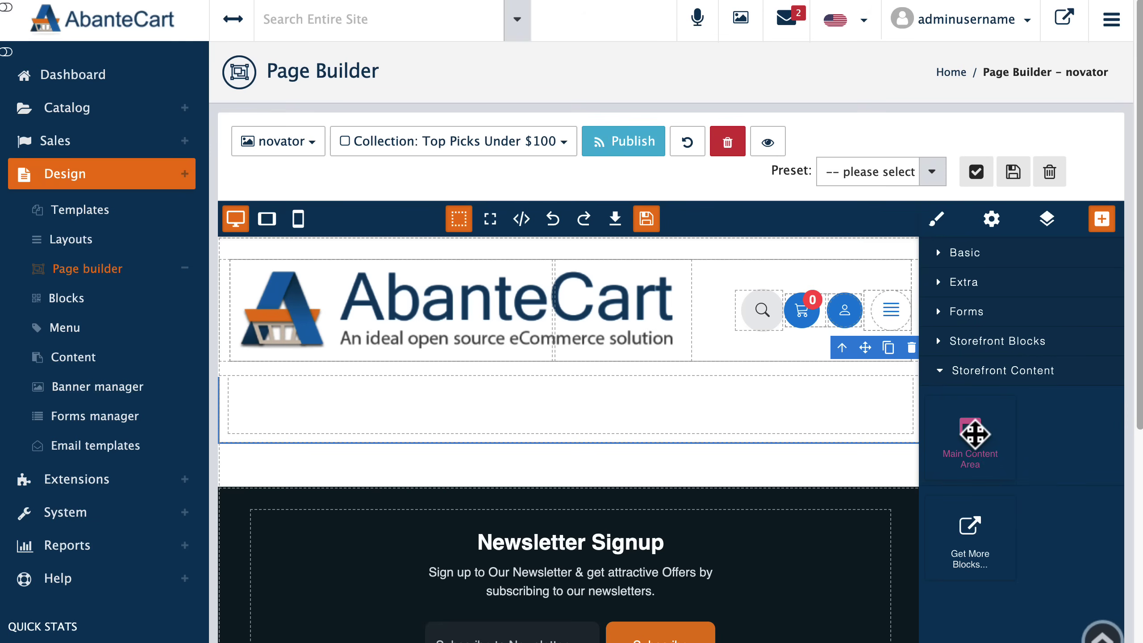
left_click_drag(974, 432, 782, 419)
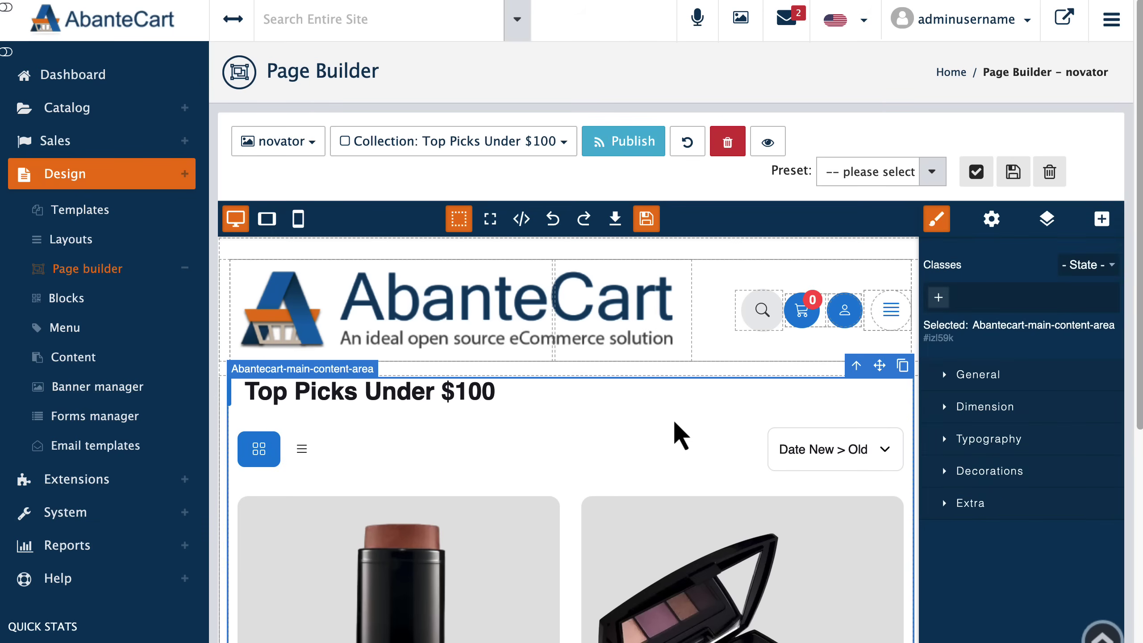
Step: Give the content area a blue background, publish the page, and preview it
left_click(945, 471)
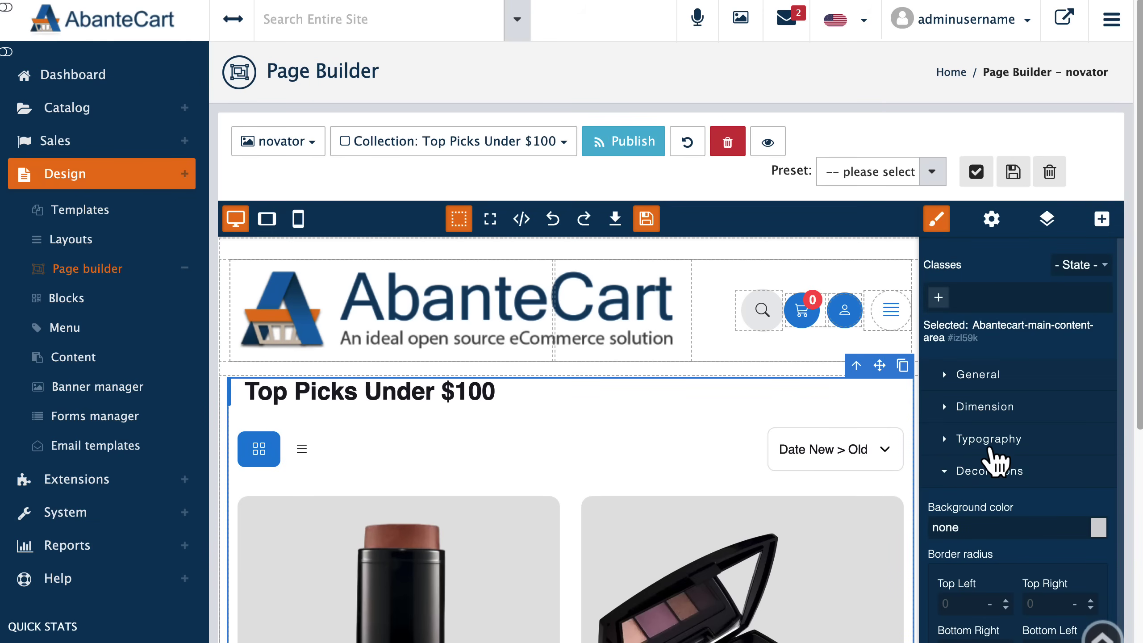
scroll(1034, 441, "down", 2)
left_click(1098, 445)
mouse_move(1046, 498)
left_mouse_down()
mouse_move(1033, 485)
mouse_move(990, 502)
left_mouse_up()
left_click(846, 347)
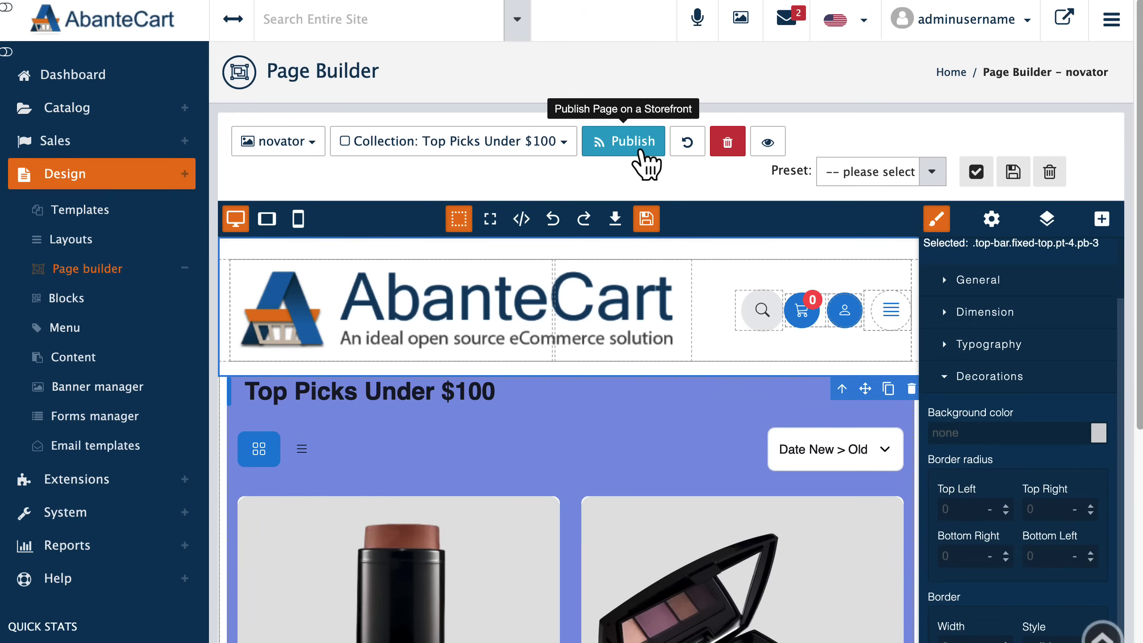
left_click(643, 152)
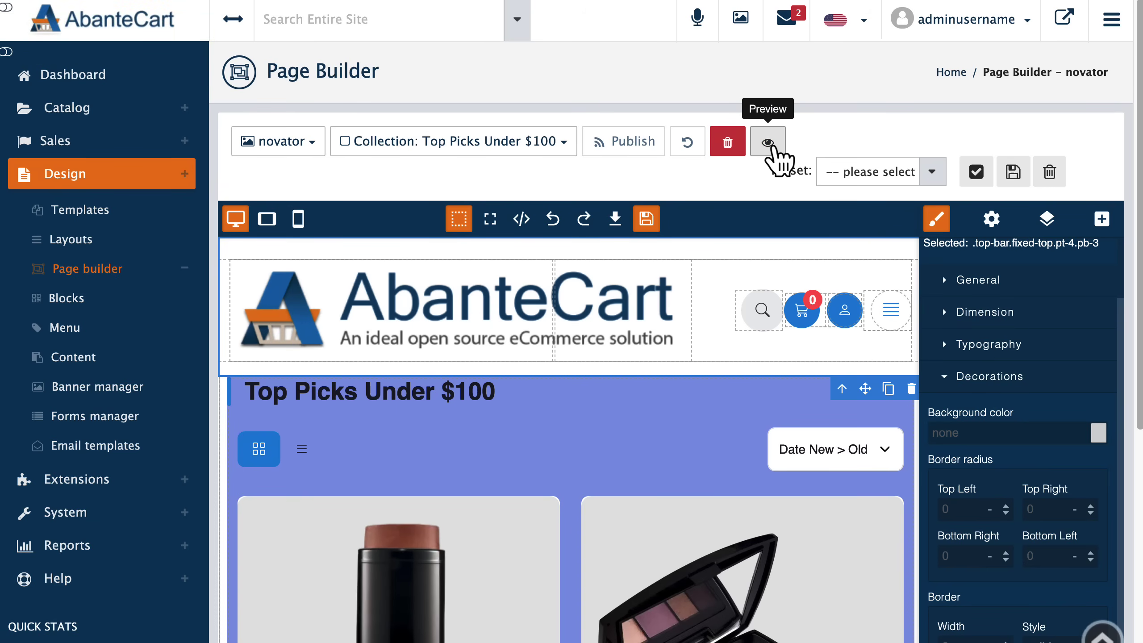
left_click(775, 148)
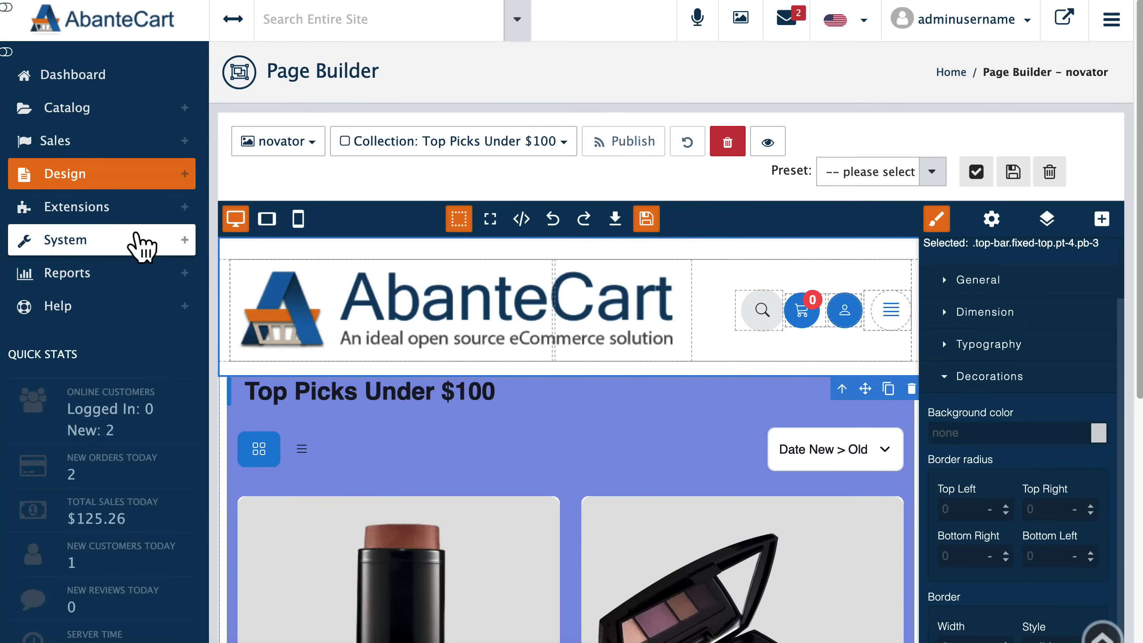
Step: In Data management, import Cosmetics_Product_Import.csv using the comma delimiter
left_click(136, 237)
left_click(122, 366)
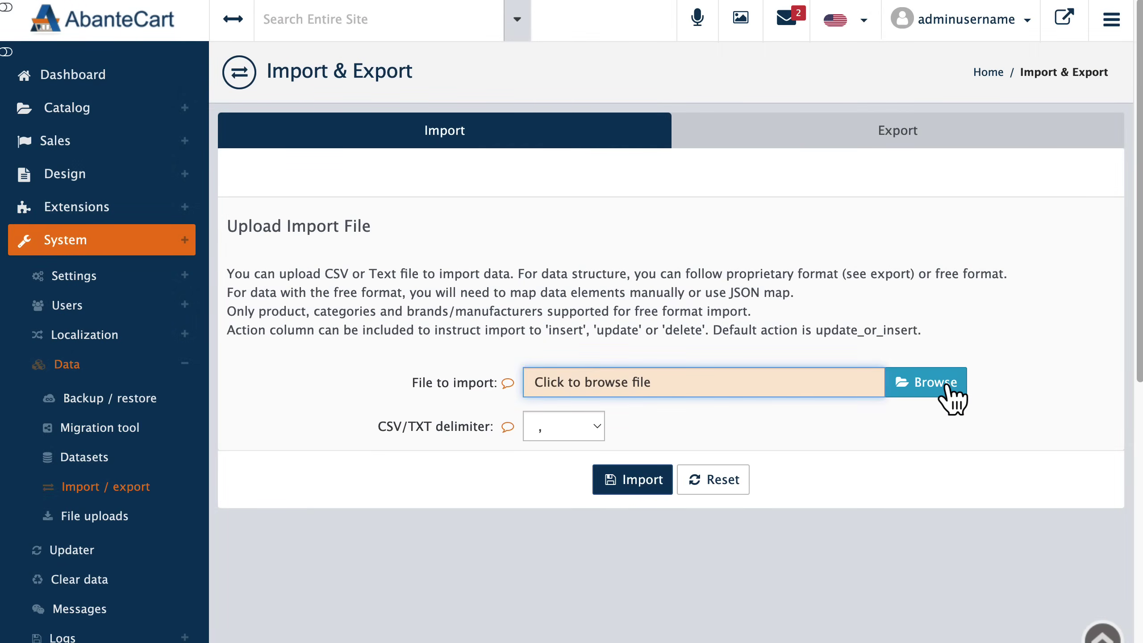
left_click(598, 427)
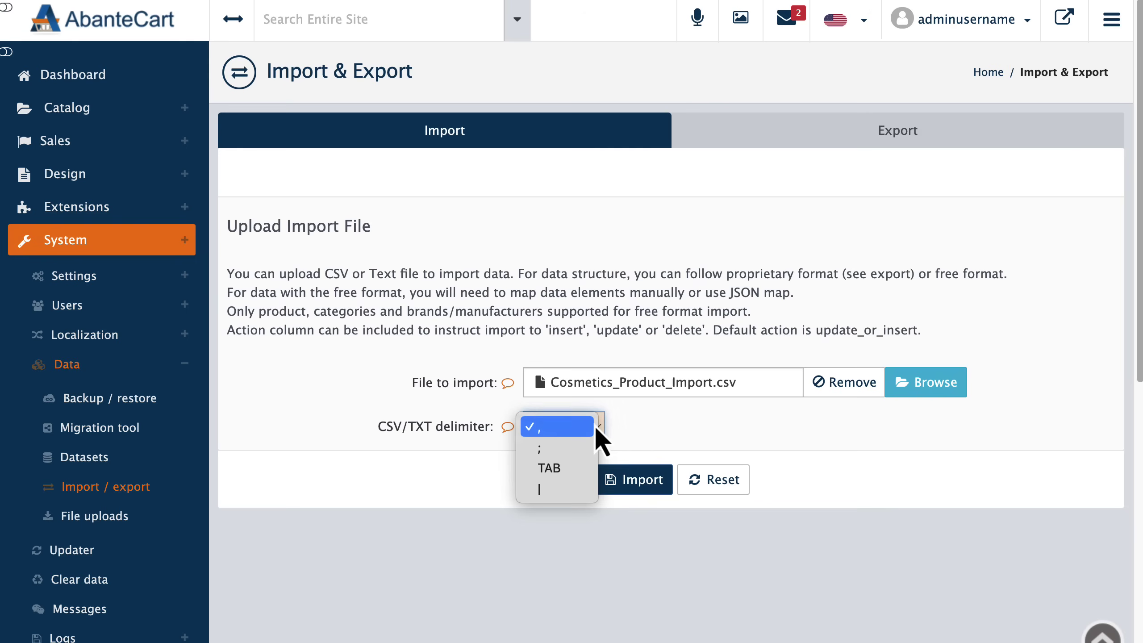
left_click(591, 429)
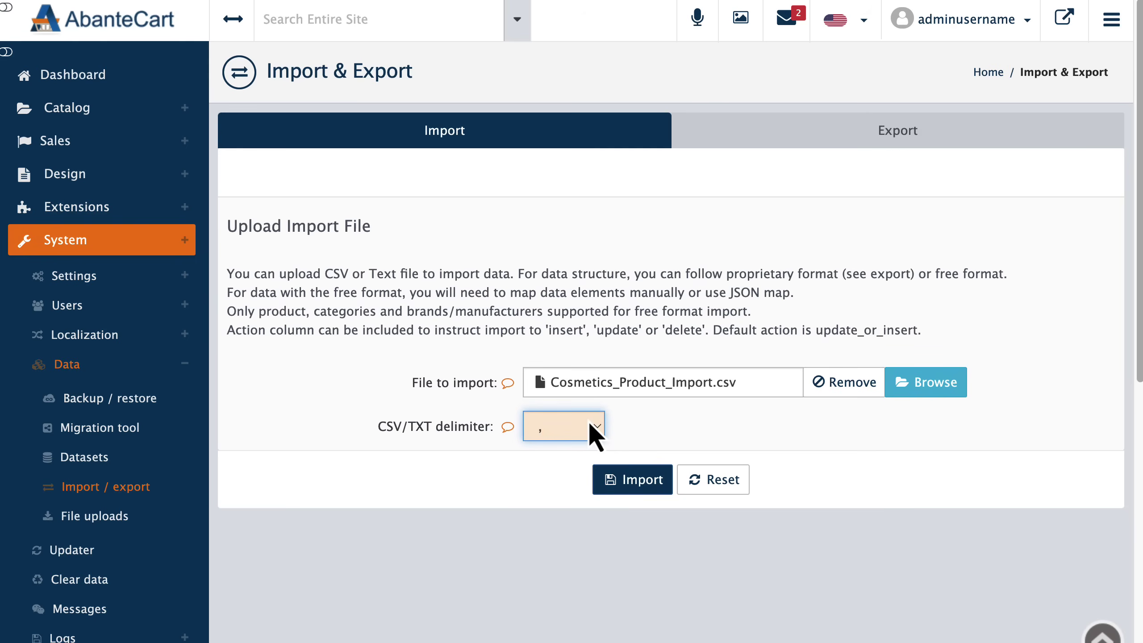
left_click(629, 480)
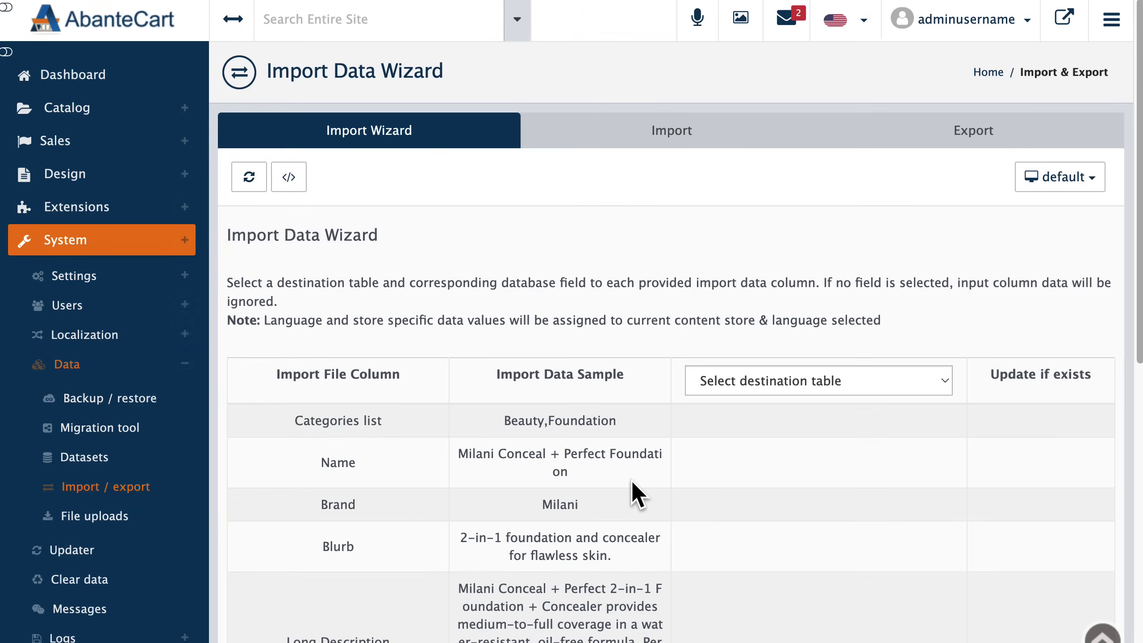
Step: Import into products, update matches by Name, and map Categories list to category names with a separator
left_click(794, 384)
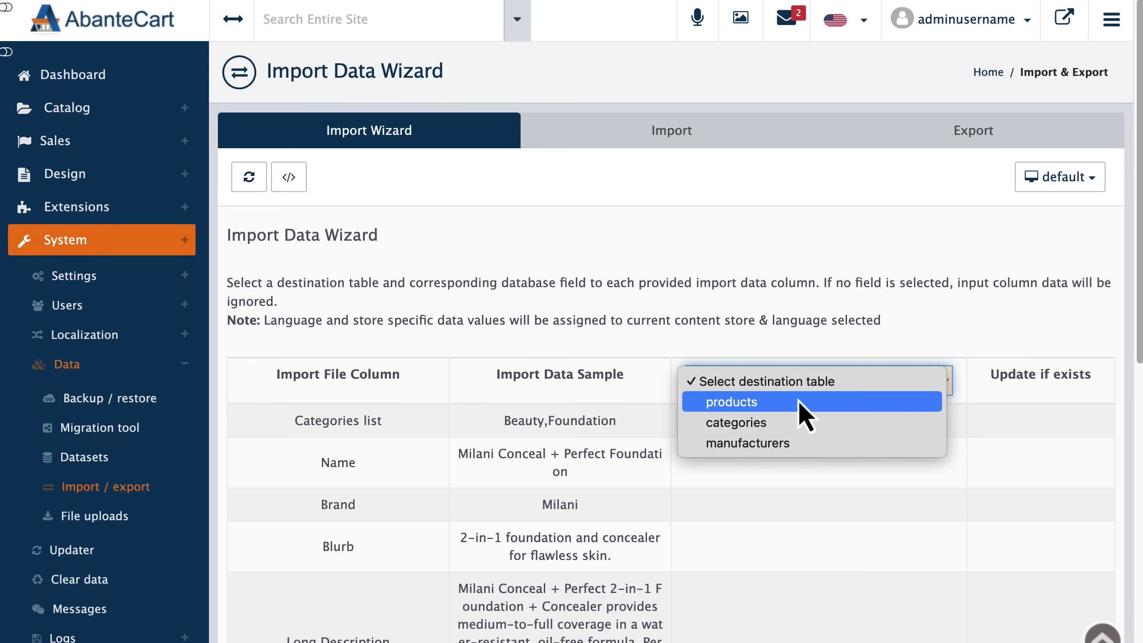
left_click(798, 399)
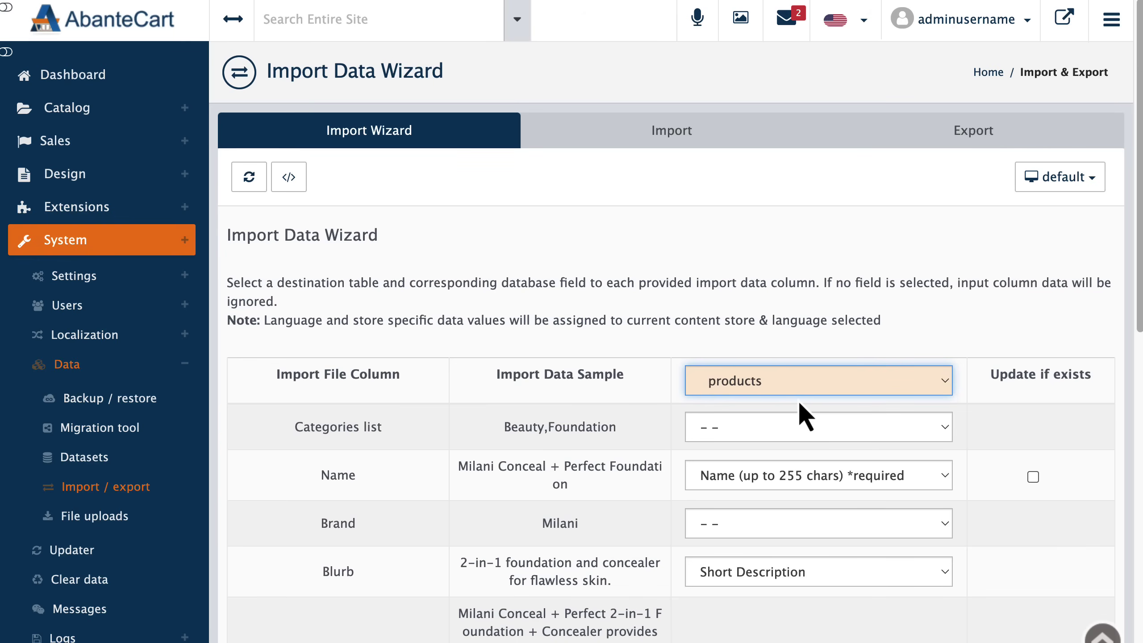
left_click(1033, 484)
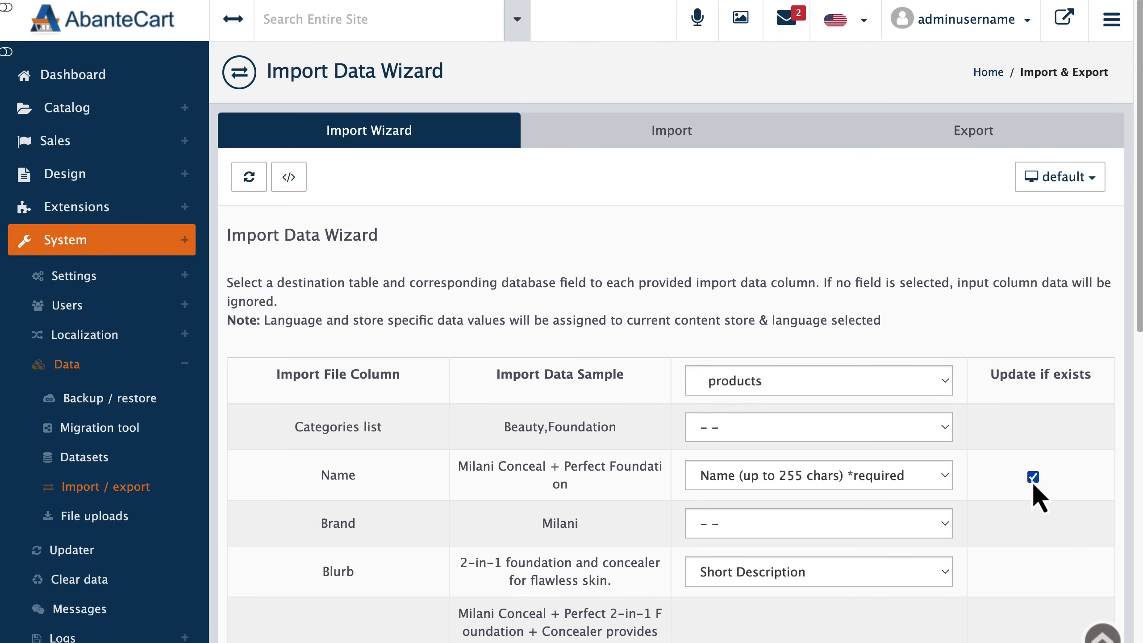
left_click(895, 427)
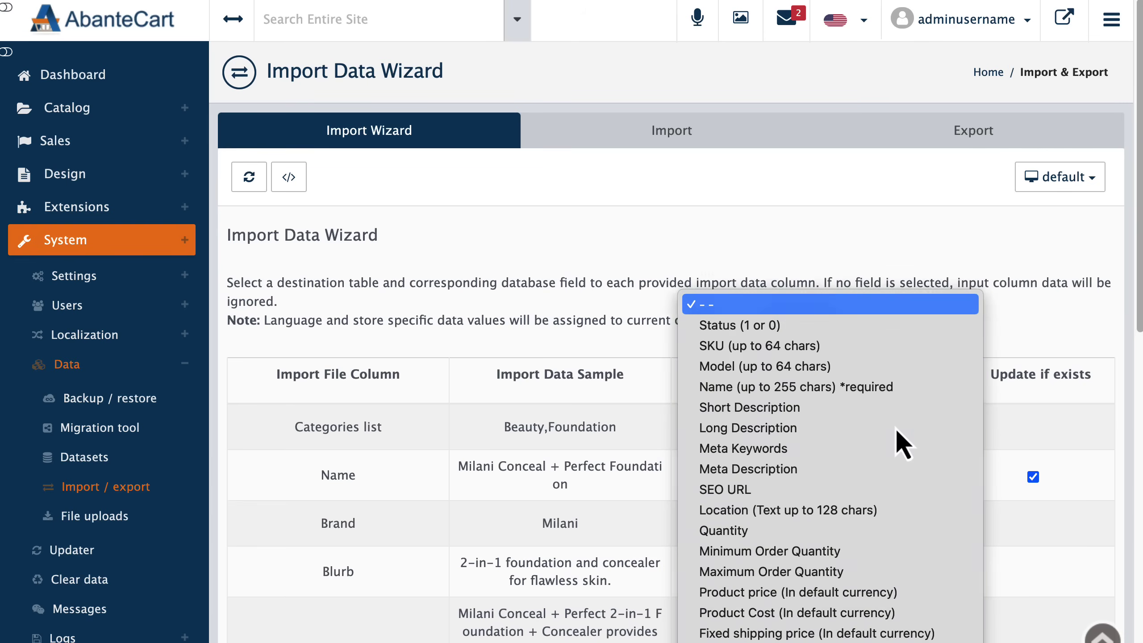
scroll(895, 428, "down", 5)
scroll(895, 427, "down", 3)
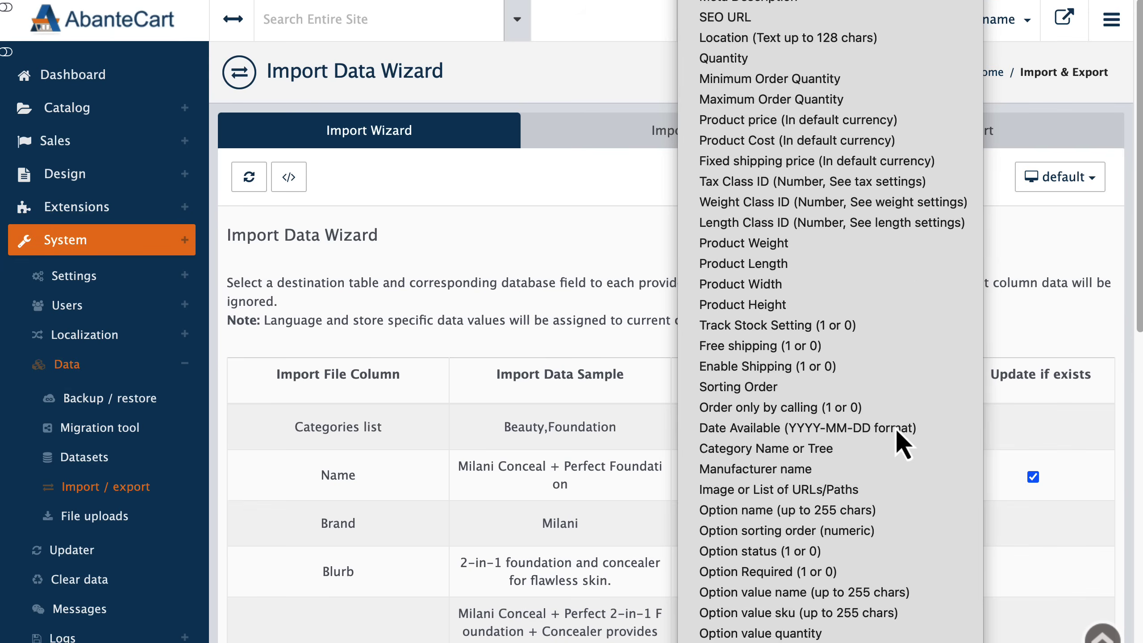
left_click(885, 450)
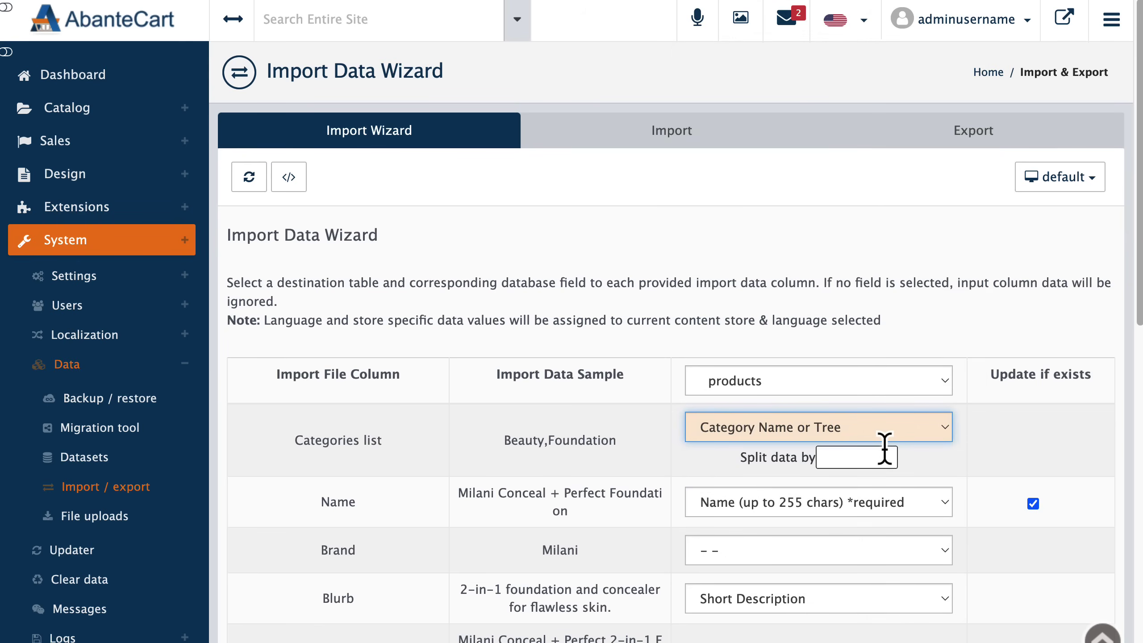
left_click(868, 456)
type(",")
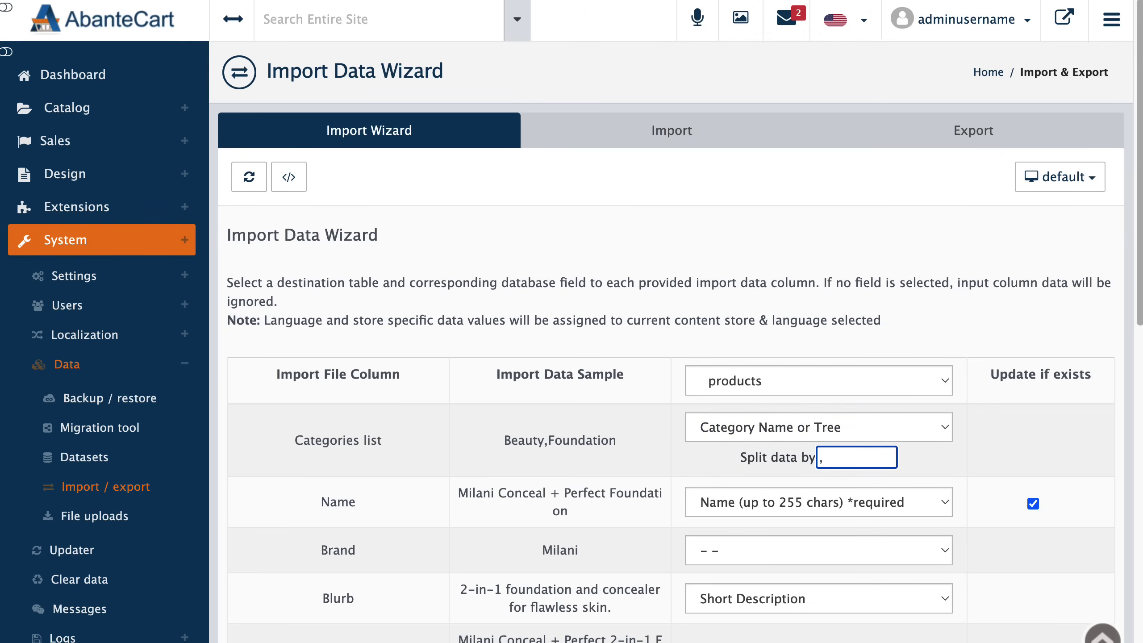
scroll(854, 301, "down", 2)
scroll(855, 302, "down", 4)
scroll(855, 301, "down", 2)
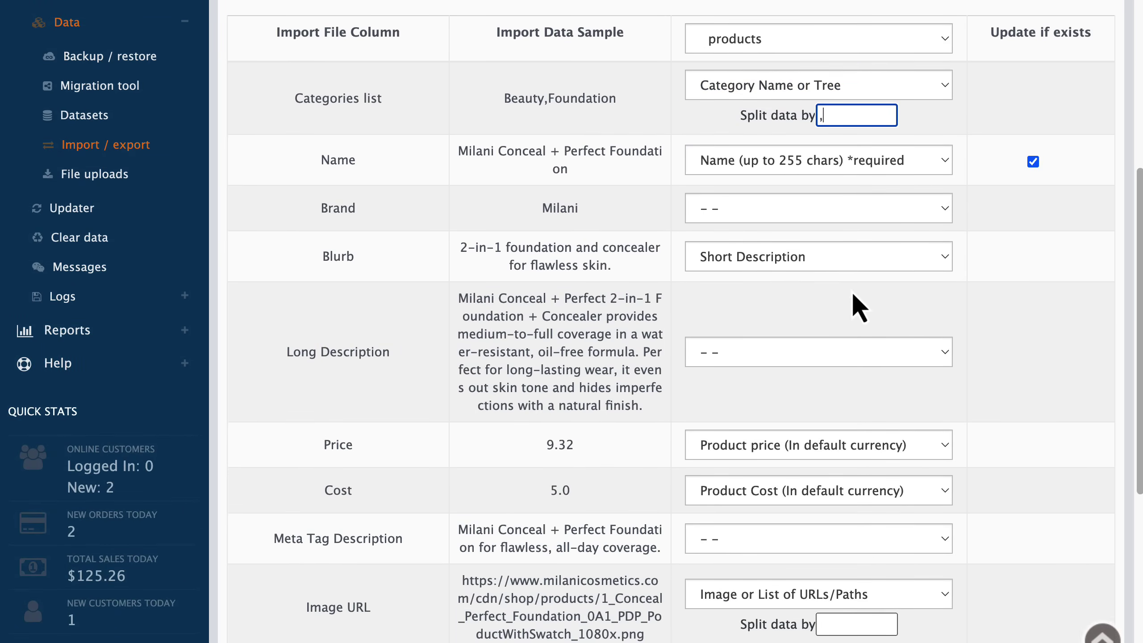
Step: Map Brand to manufacturer, Meta Tag Description to meta description, Weight (g) to weight, then continue
left_click(847, 214)
scroll(821, 400, "down", 5)
left_click(821, 398)
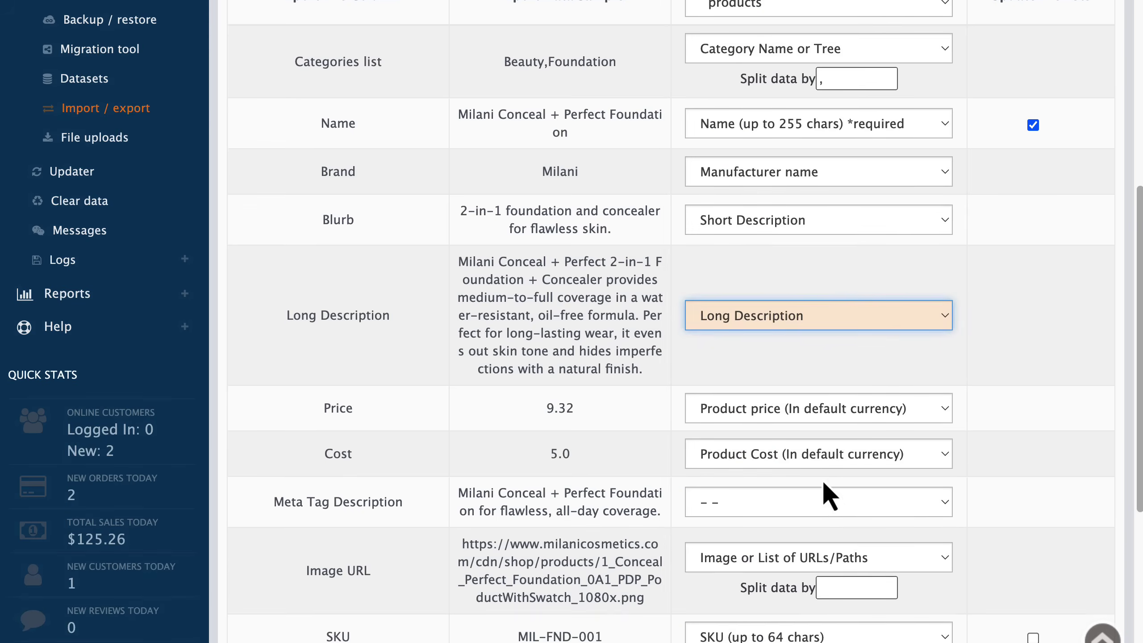
scroll(824, 484, "down", 5)
left_click(852, 301)
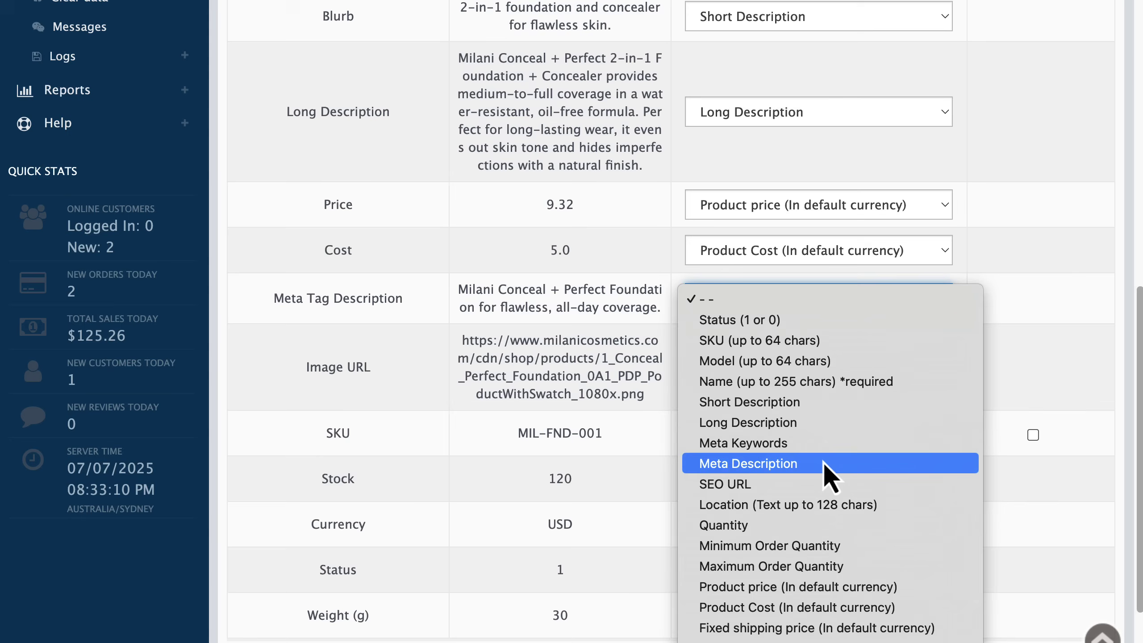
left_click(824, 463)
scroll(760, 471, "down", 2)
left_click(818, 513)
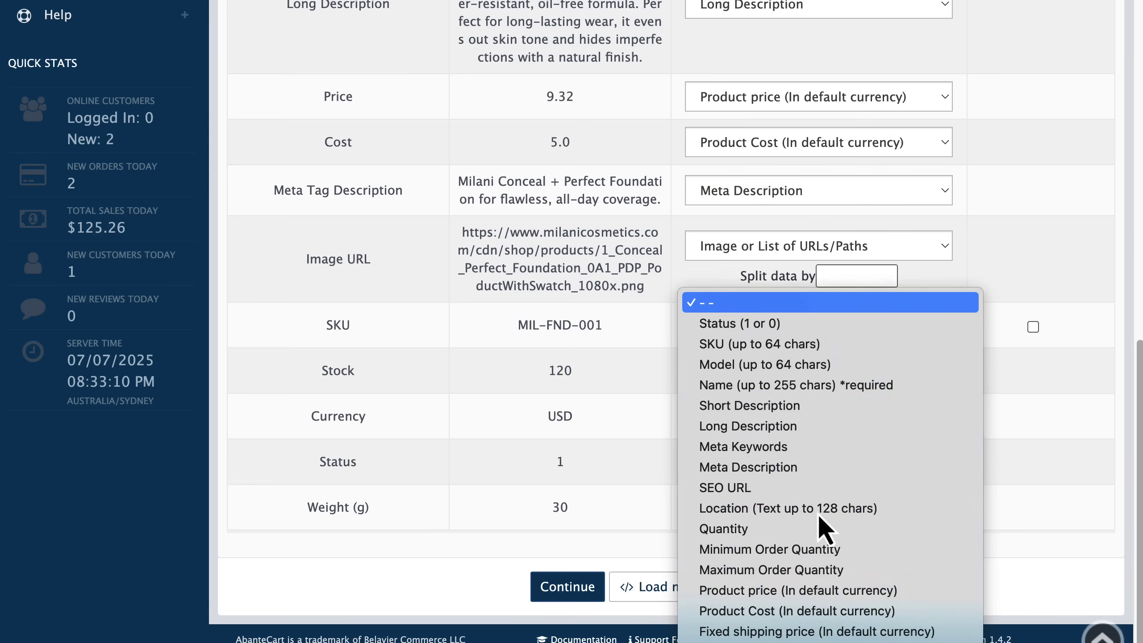
scroll(818, 515, "down", 5)
left_click(802, 508)
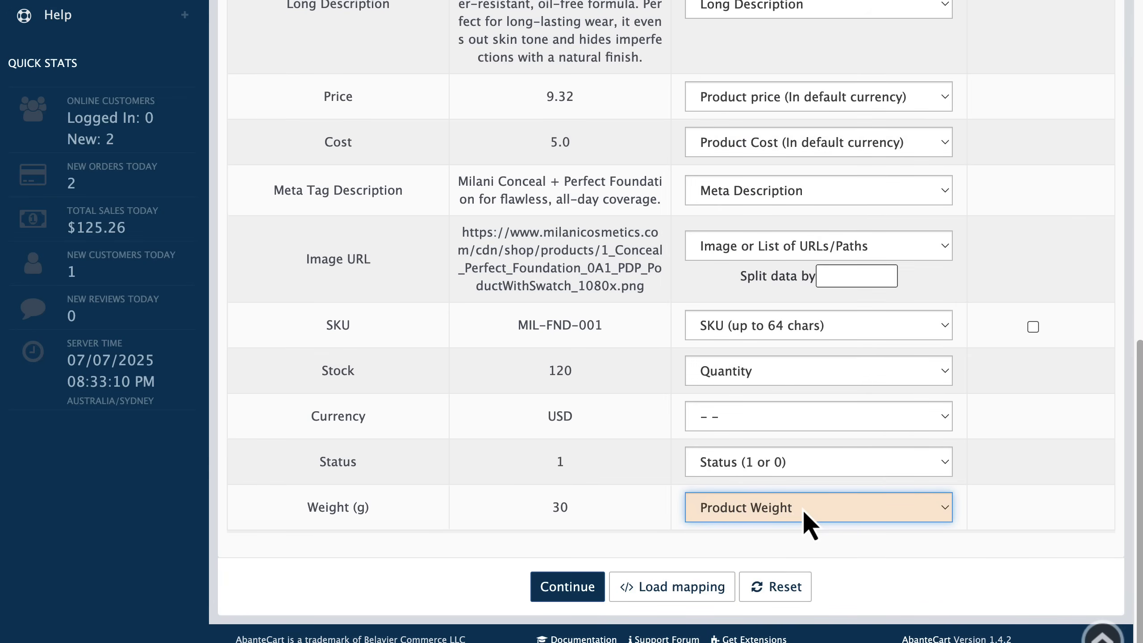
left_click(595, 579)
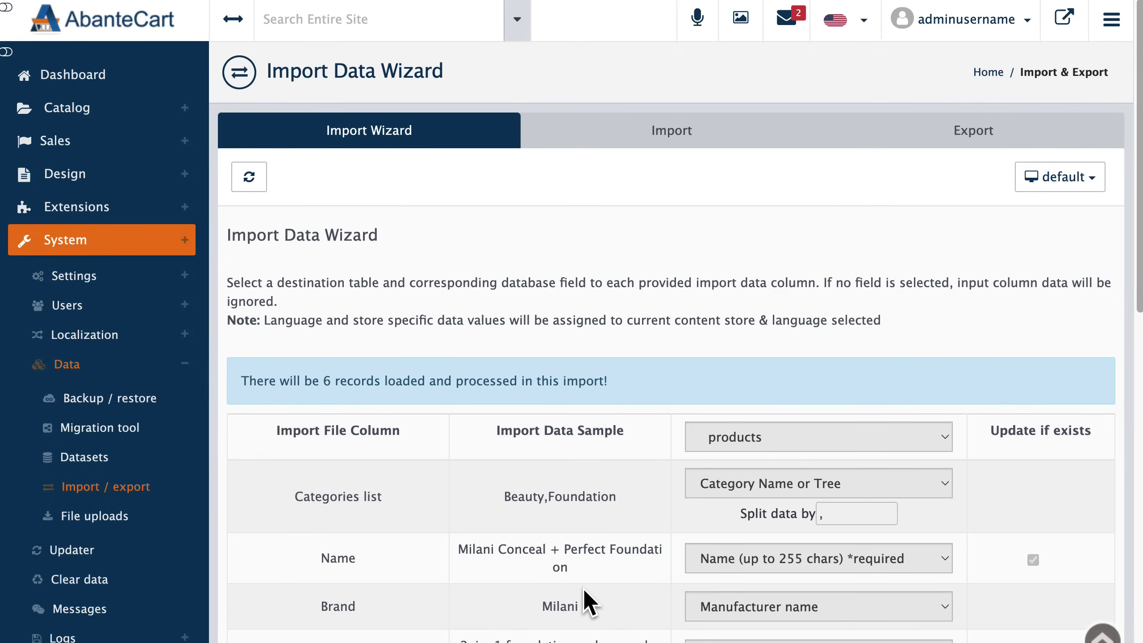
scroll(583, 588, "down", 5)
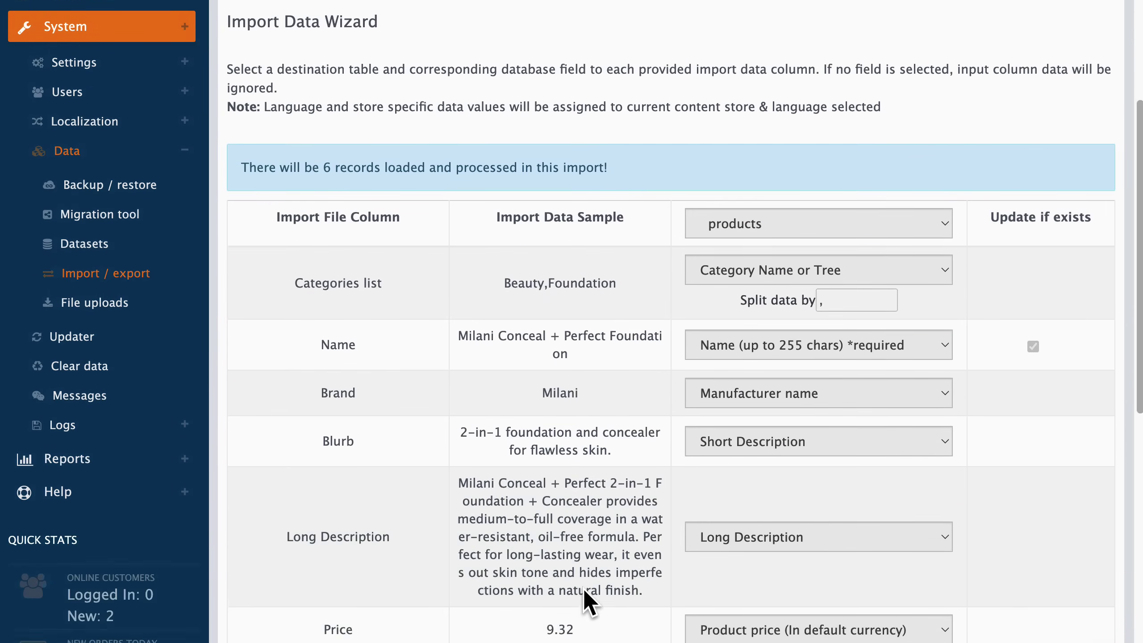
scroll(583, 588, "down", 2)
scroll(583, 588, "down", 5)
scroll(583, 587, "down", 5)
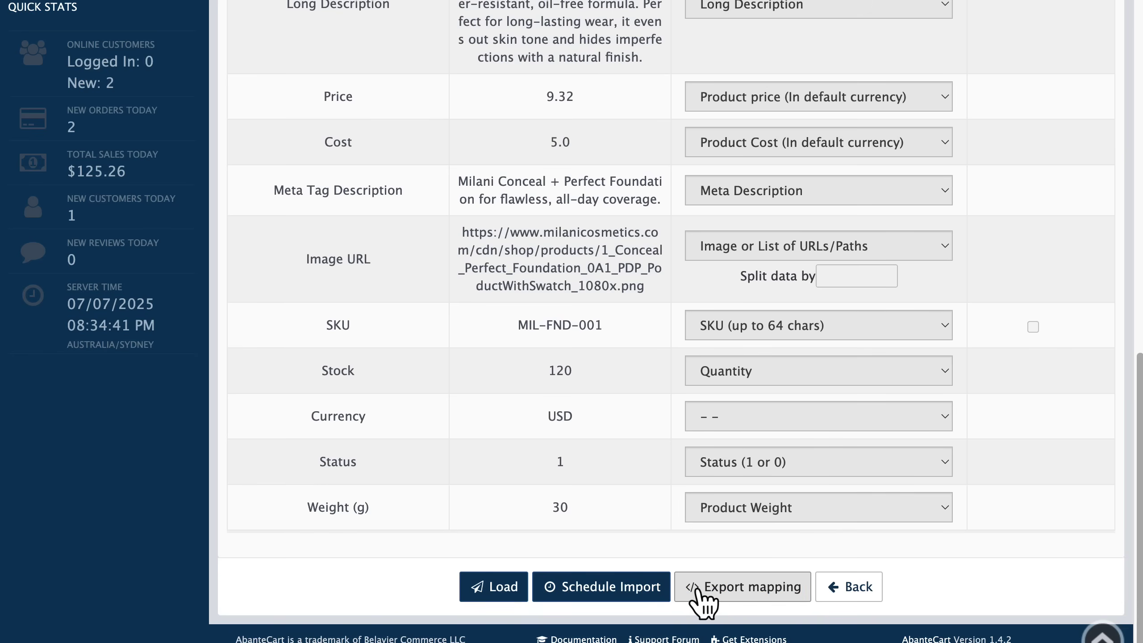
Step: Copy the product column mapping as reusable JSON, then close the mapping dialog
left_click(734, 590)
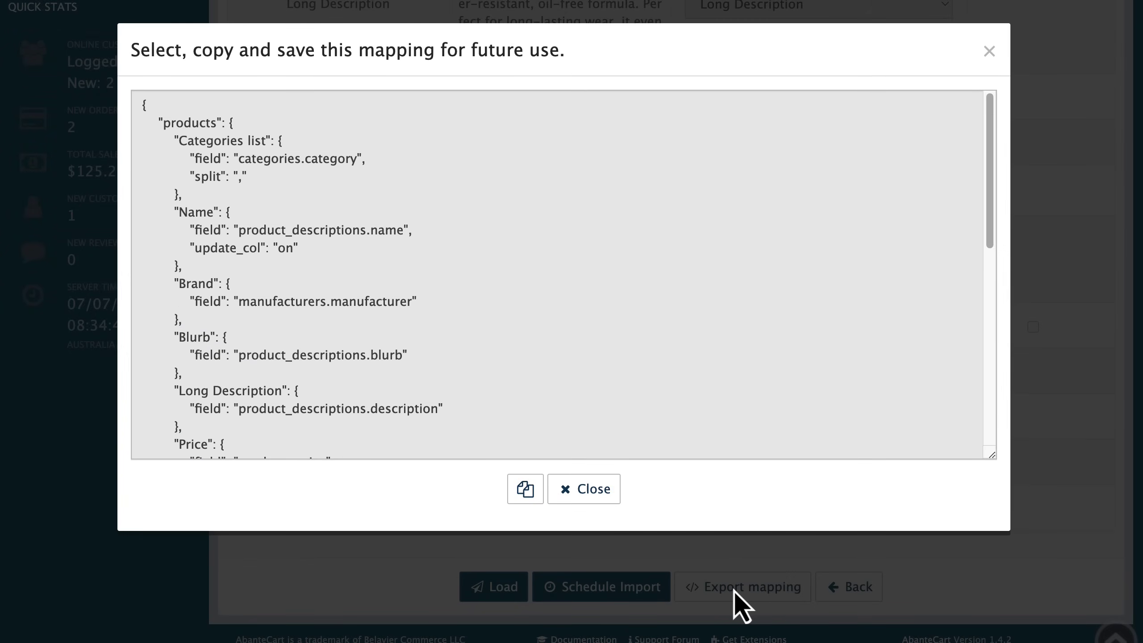
left_click(525, 489)
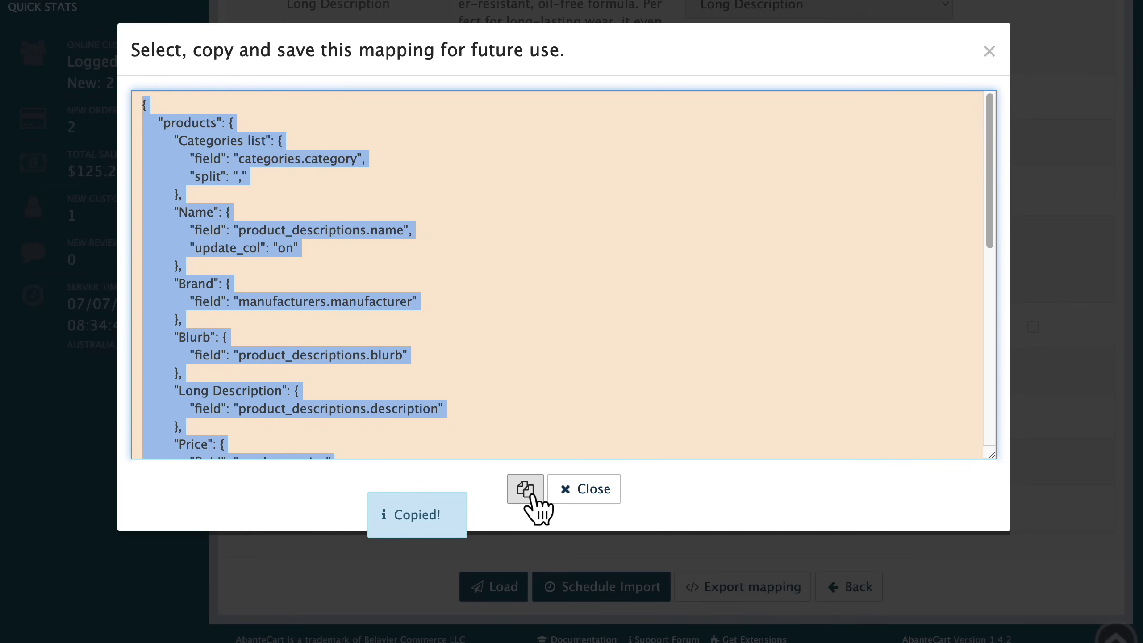
left_click(596, 494)
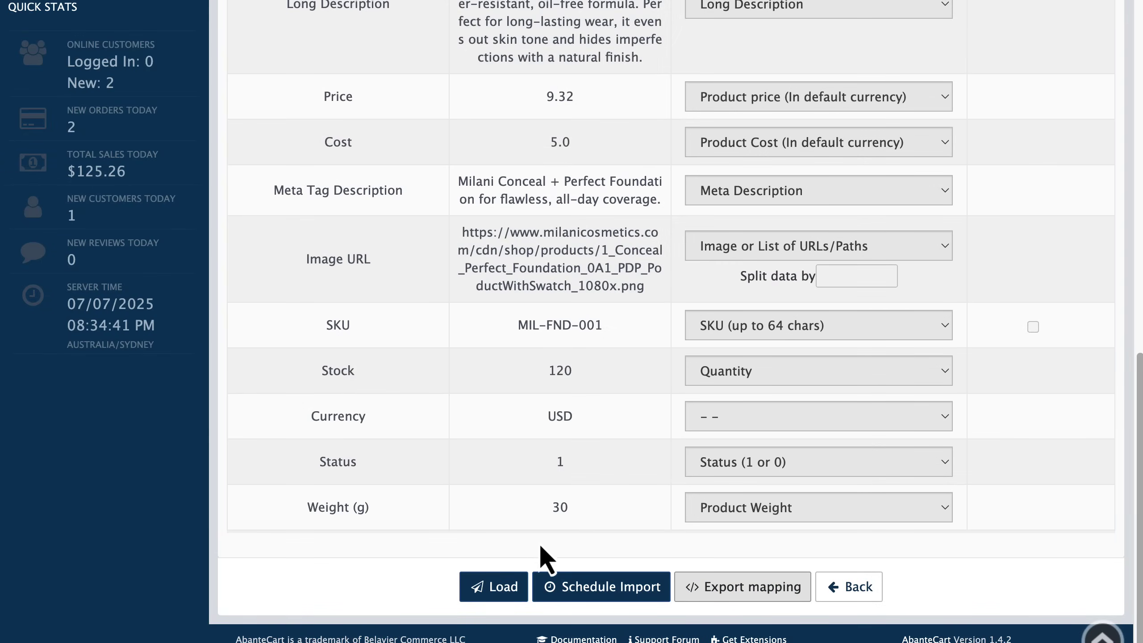
Step: Run the product import for all 6 rows and dismiss the completion message
left_click(501, 586)
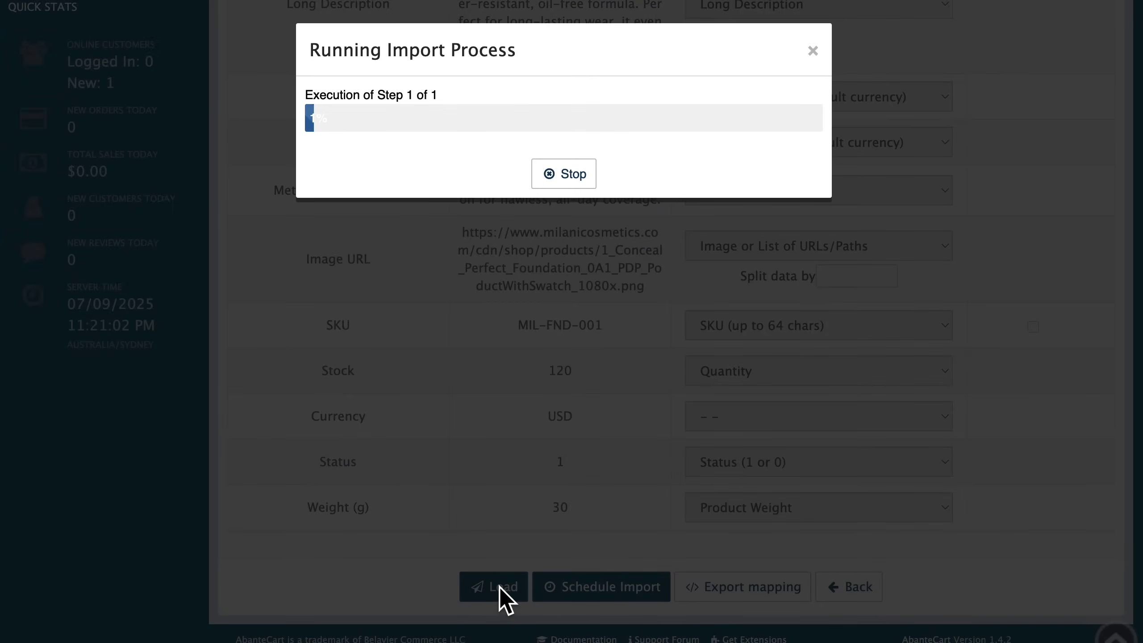
left_click(812, 51)
scroll(815, 61, "up", 5)
scroll(815, 56, "up", 1)
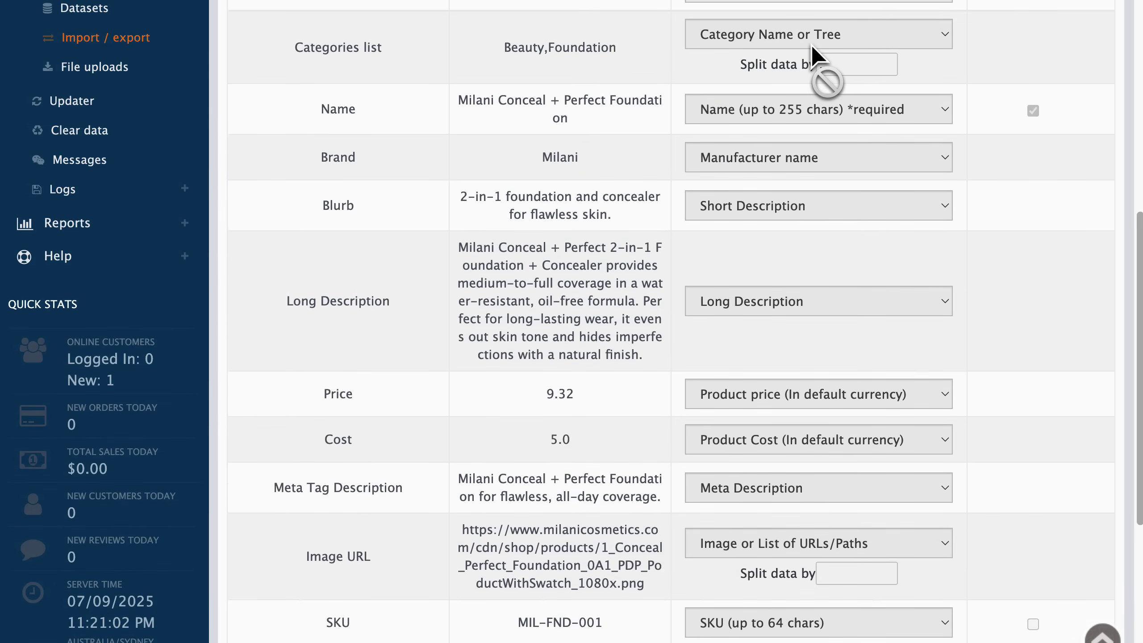
scroll(813, 46, "up", 8)
scroll(812, 46, "up", 2)
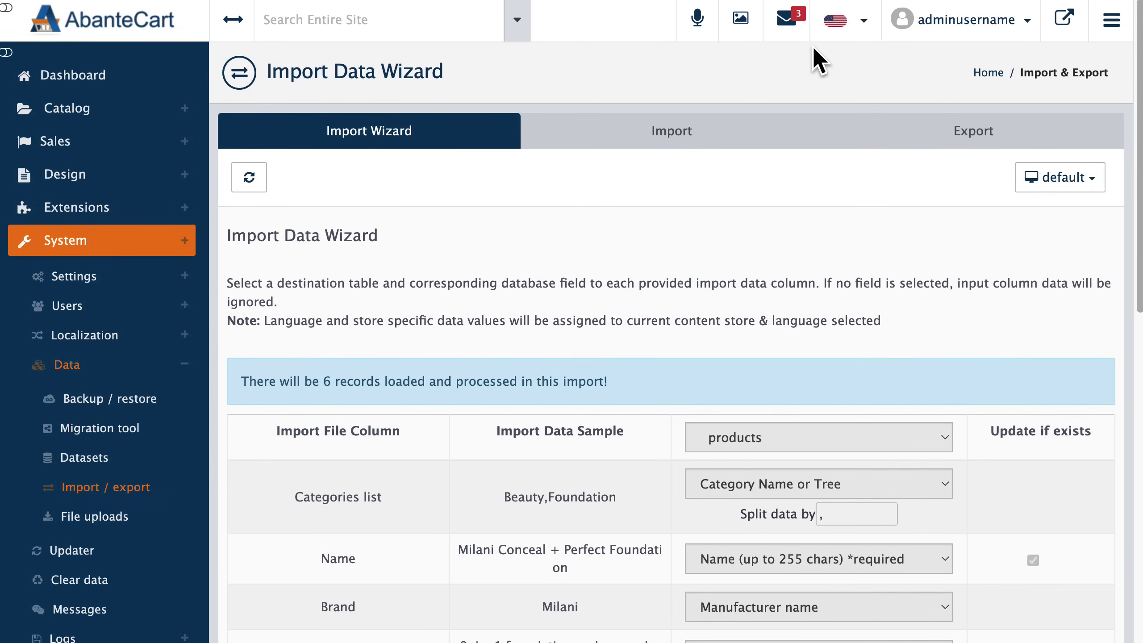
left_click(158, 109)
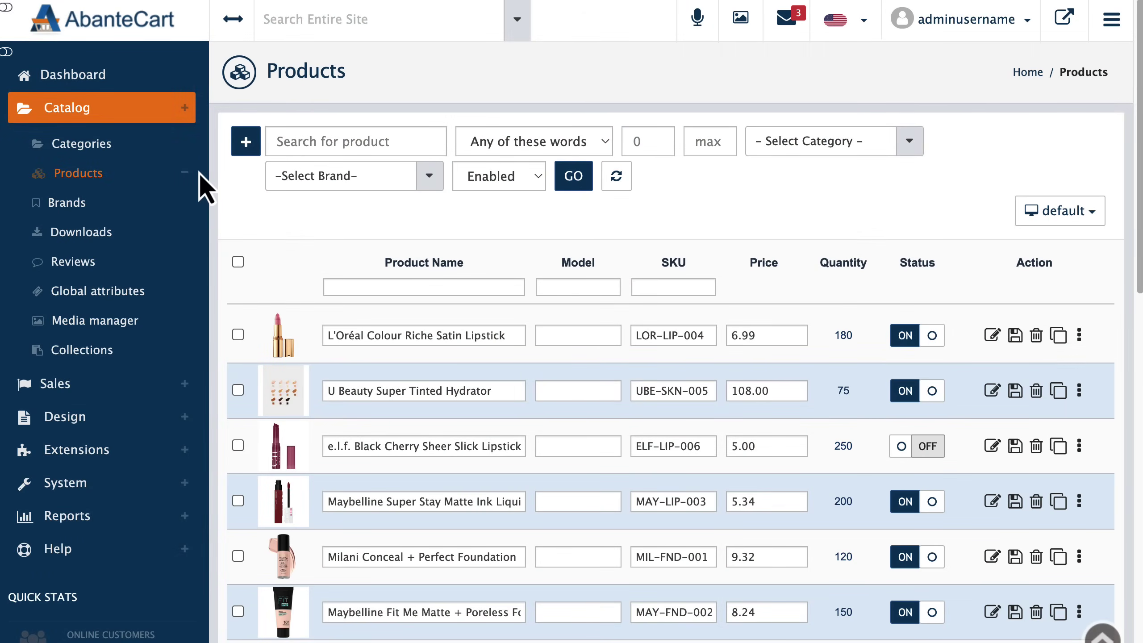
left_click(182, 116)
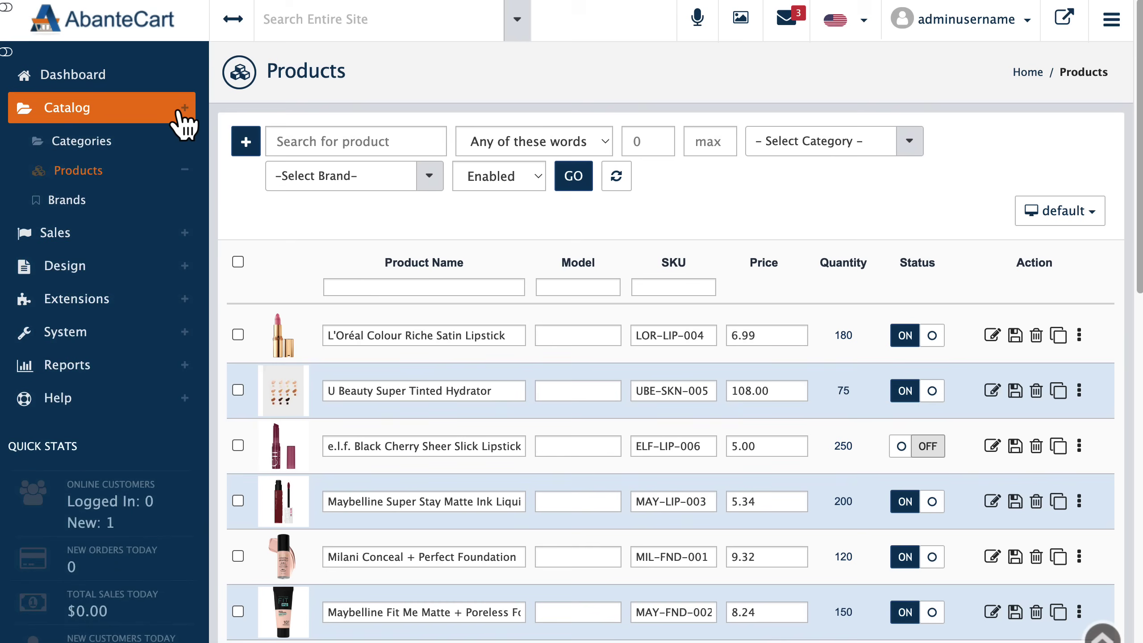
left_click(174, 137)
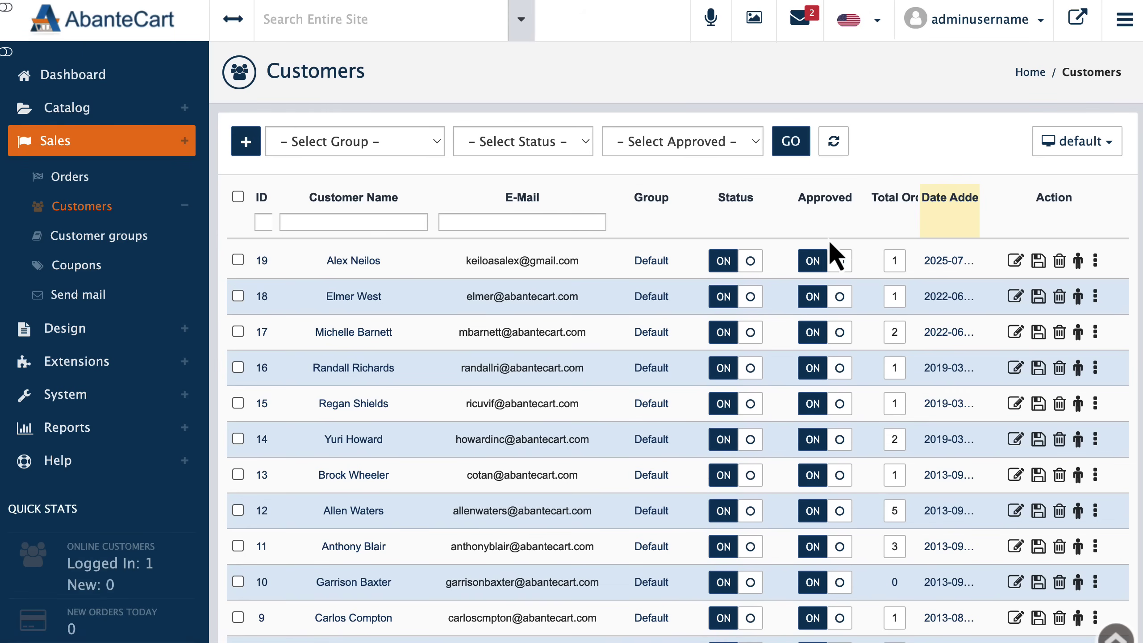
left_click(1013, 258)
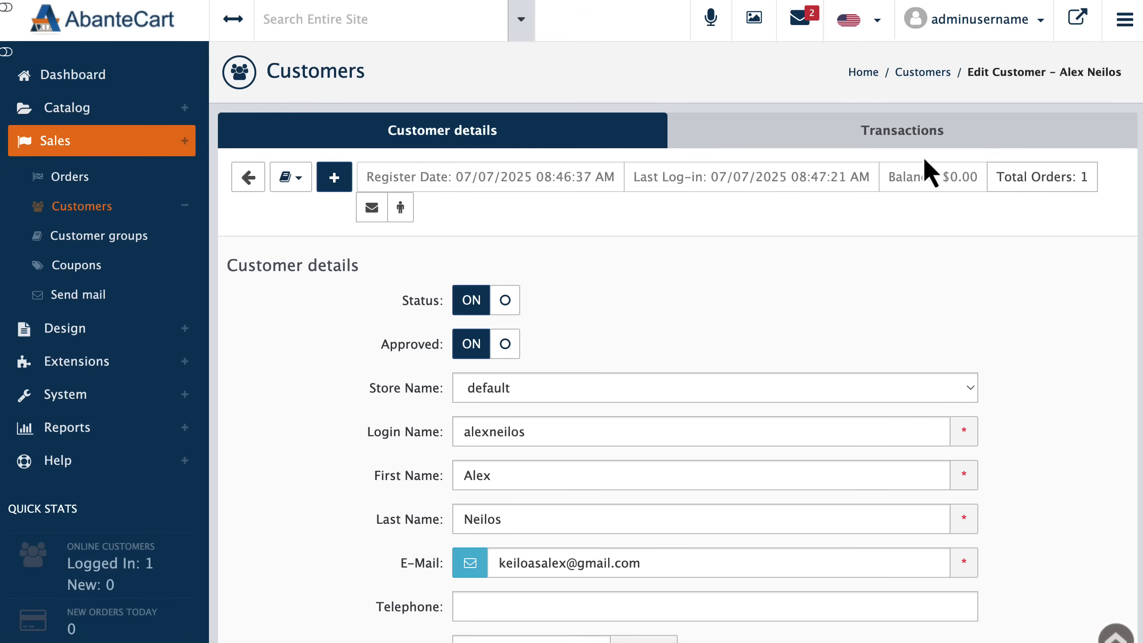
left_click(904, 135)
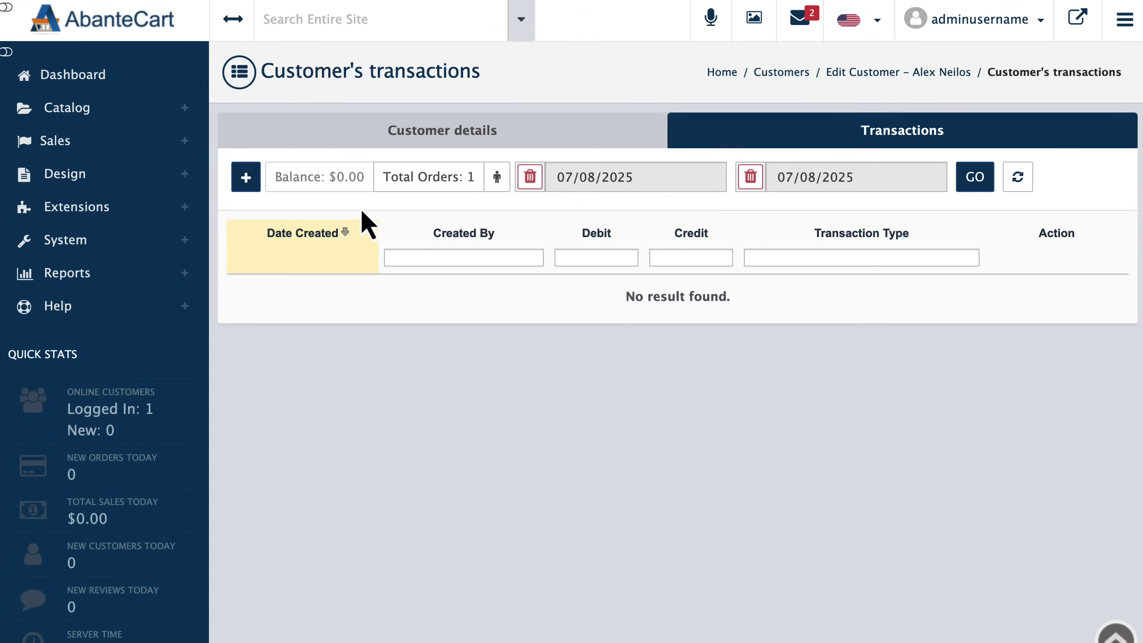
left_click(247, 182)
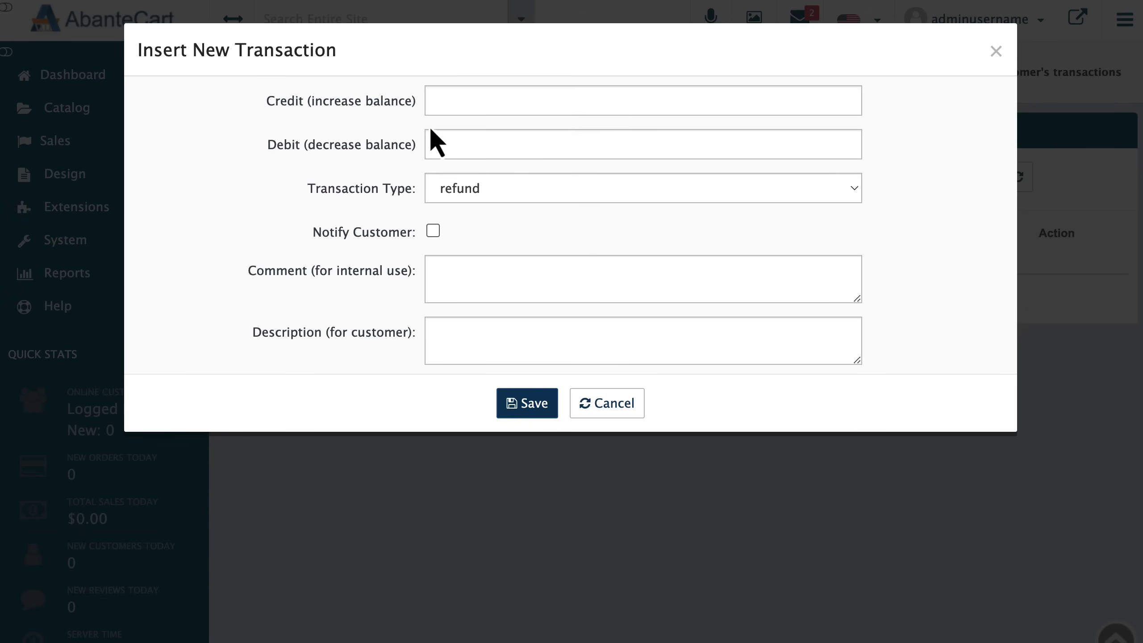
left_click(453, 106)
type("100")
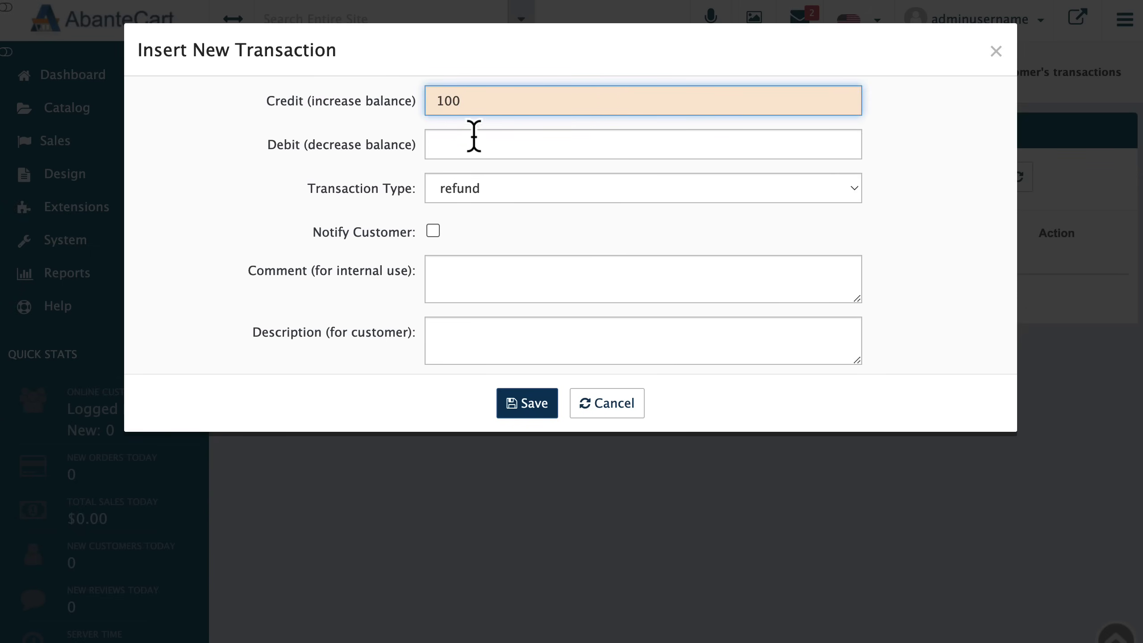
left_click(433, 231)
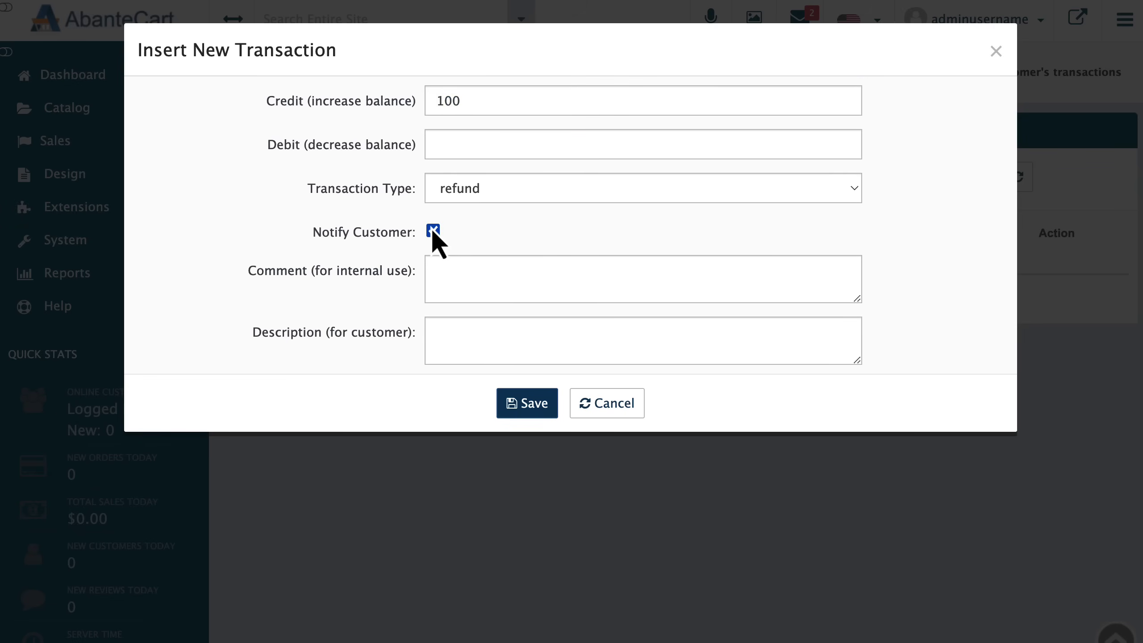
left_click(528, 406)
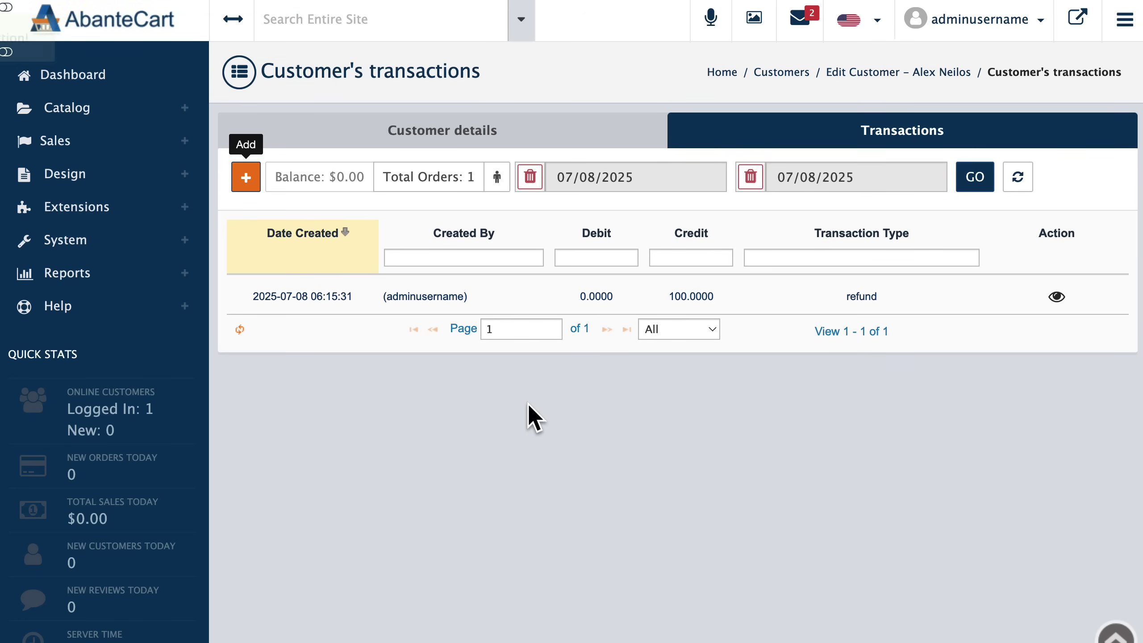
left_click(497, 177)
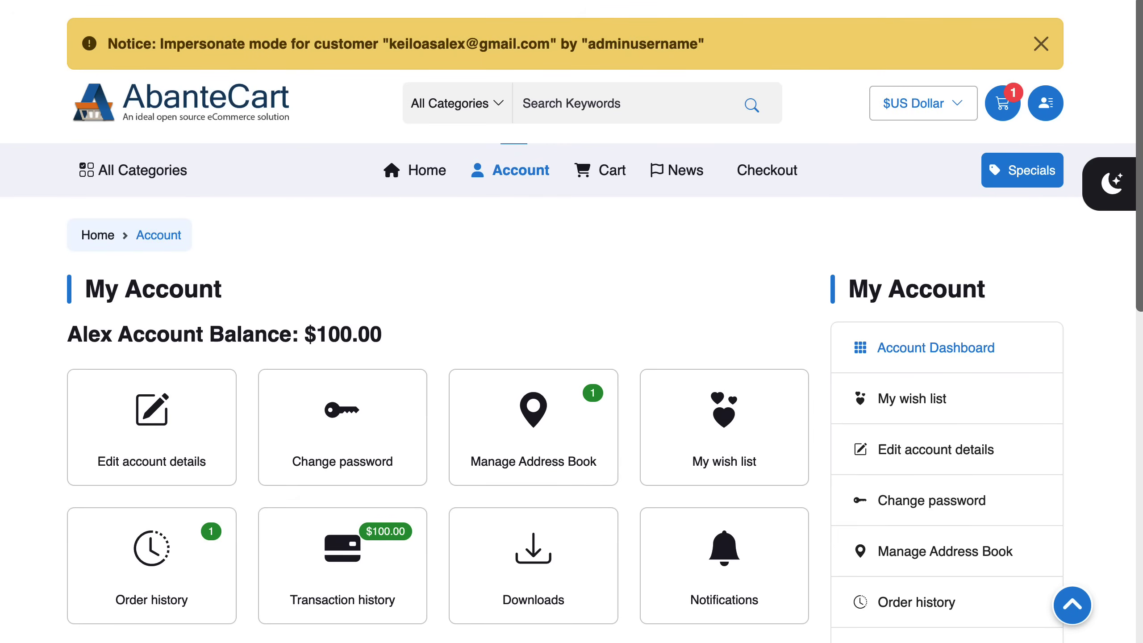
left_click(1019, 173)
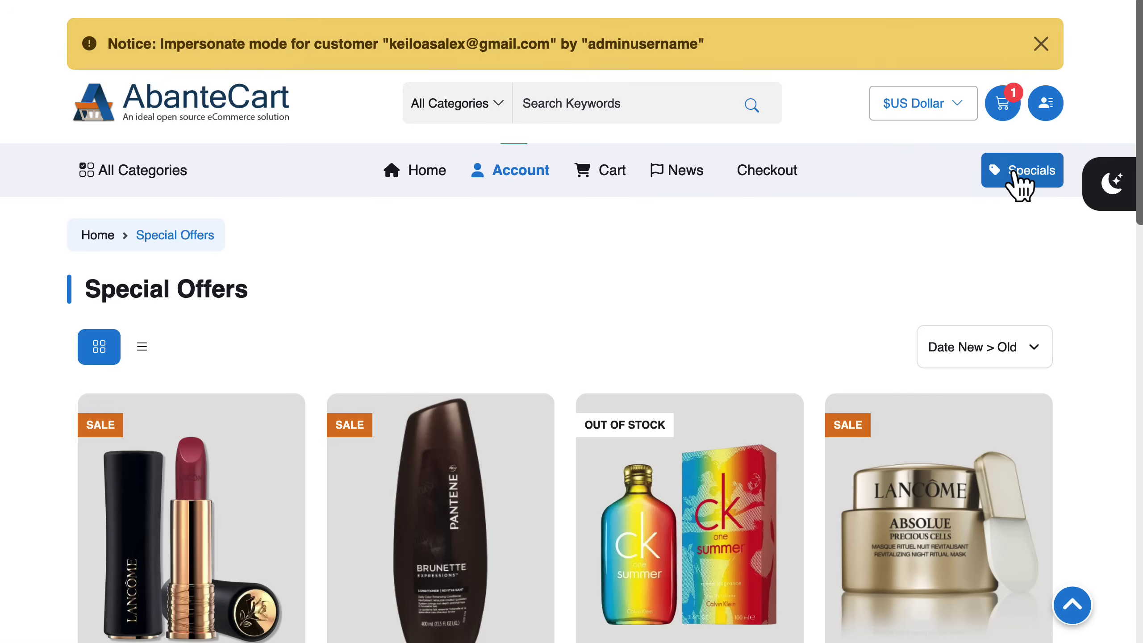
scroll(1015, 265, "down", 4)
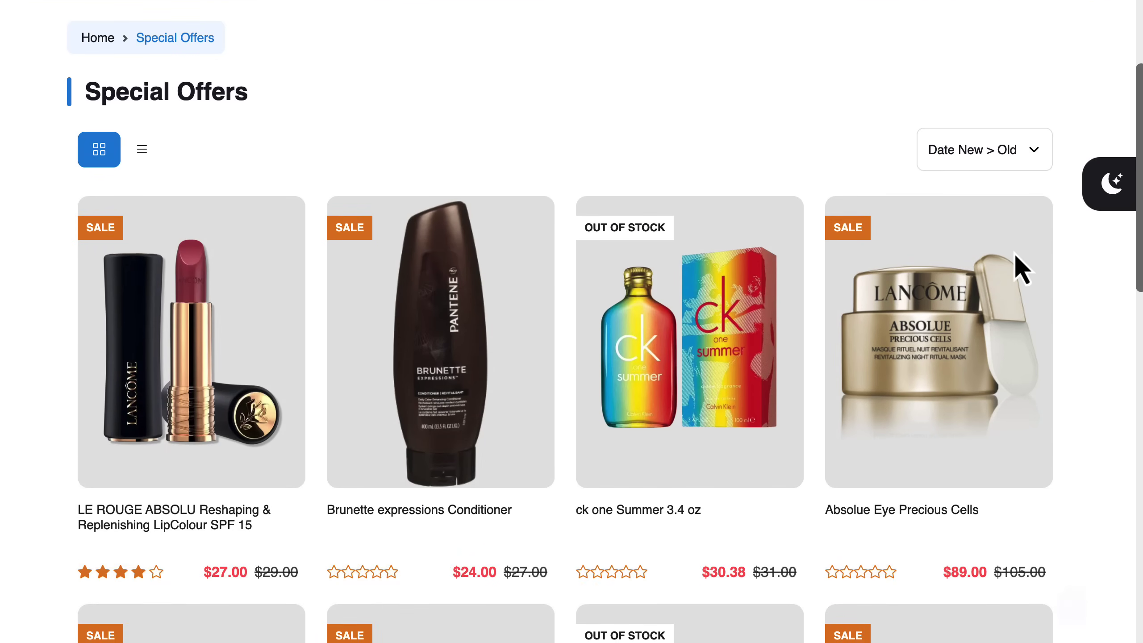
left_click(1005, 465)
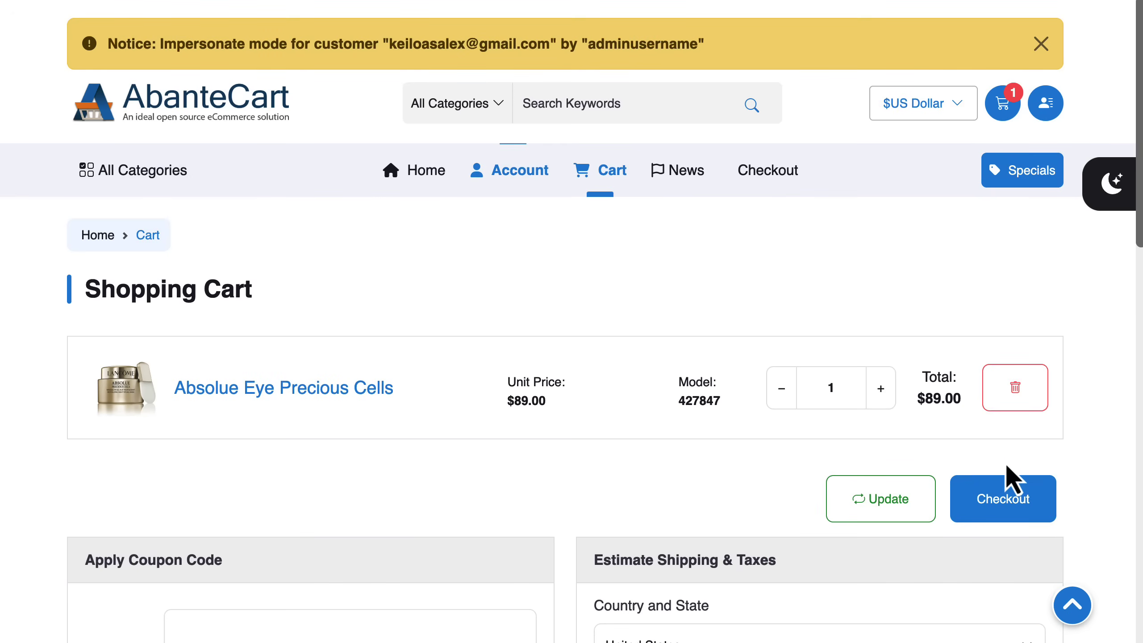
Step: Check out with account credit as payment and confirm the $98.57 order
left_click(1011, 503)
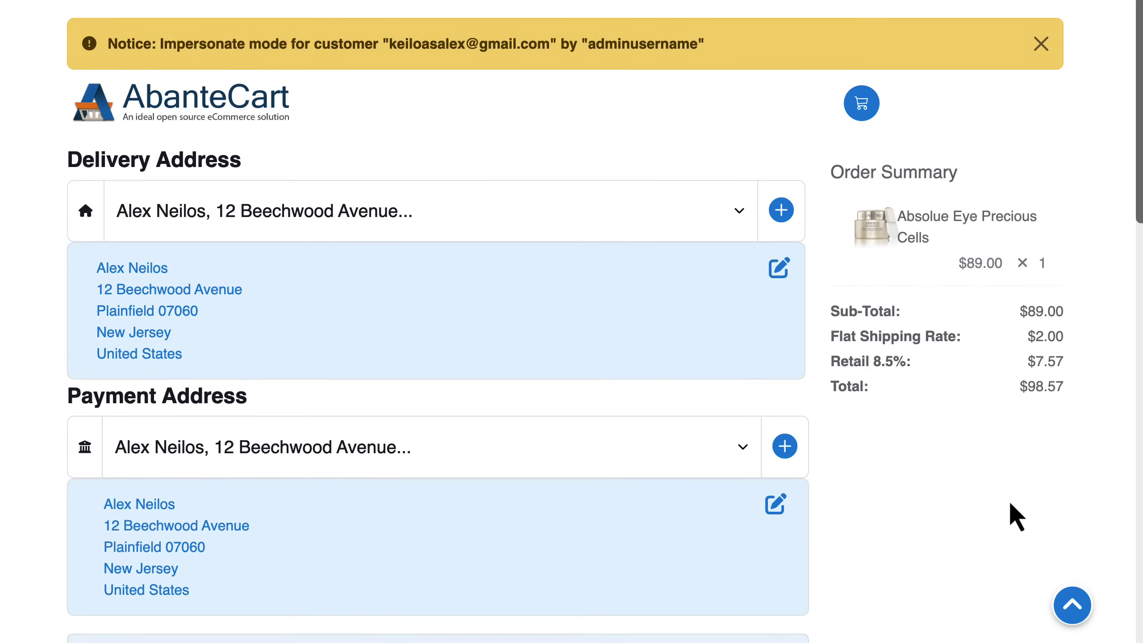
scroll(1010, 504, "down", 2)
scroll(1011, 505, "down", 10)
scroll(1010, 504, "down", 8)
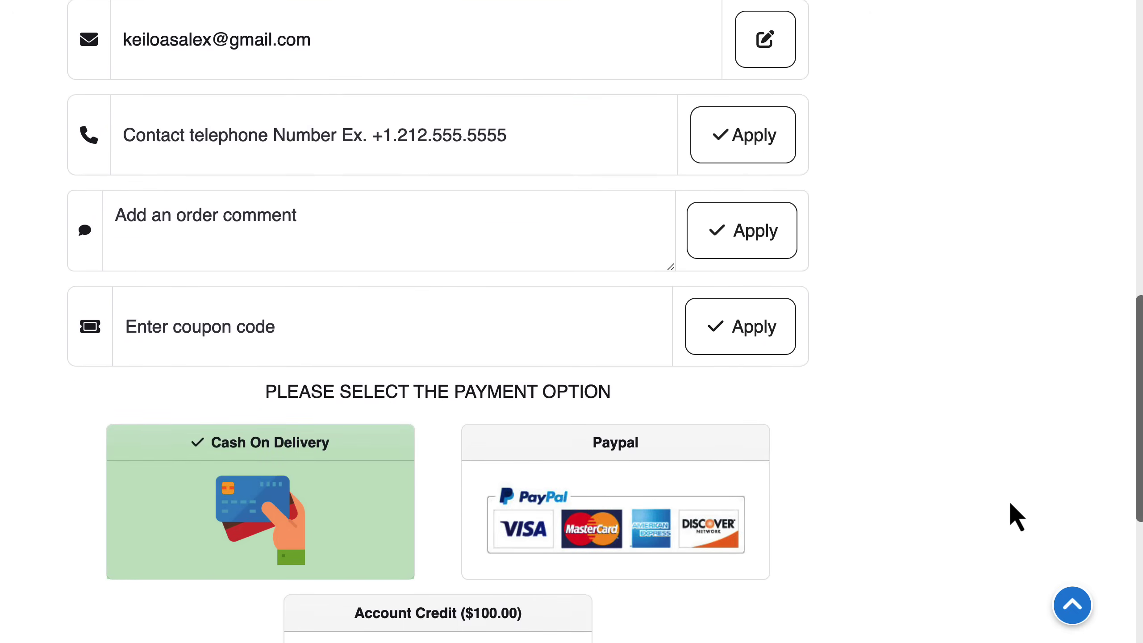
scroll(1010, 504, "down", 7)
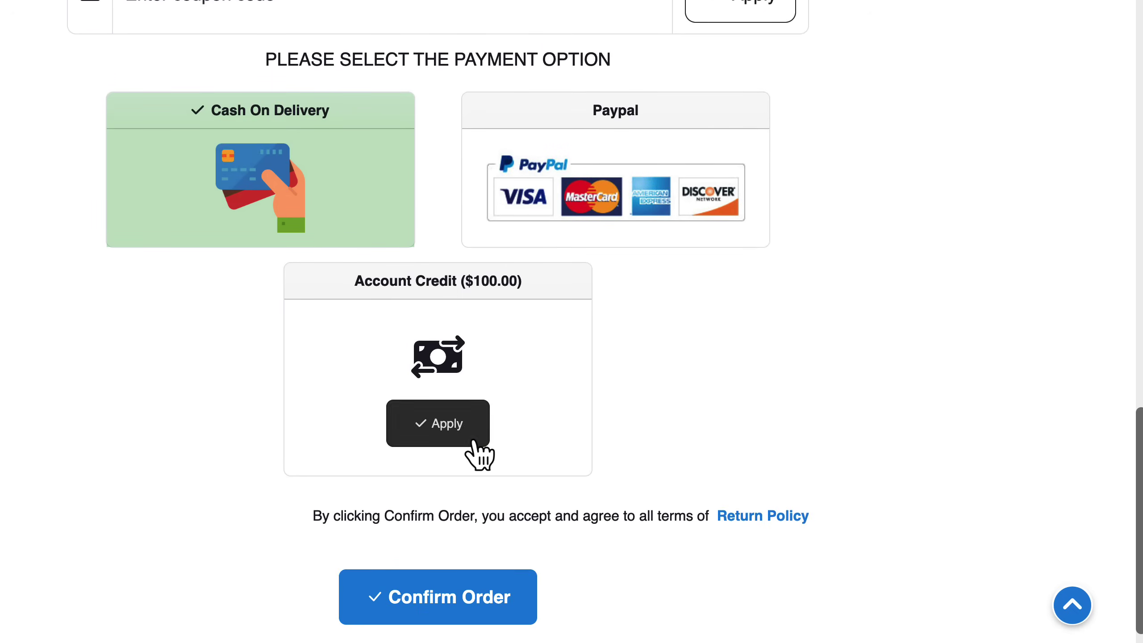
left_click(471, 439)
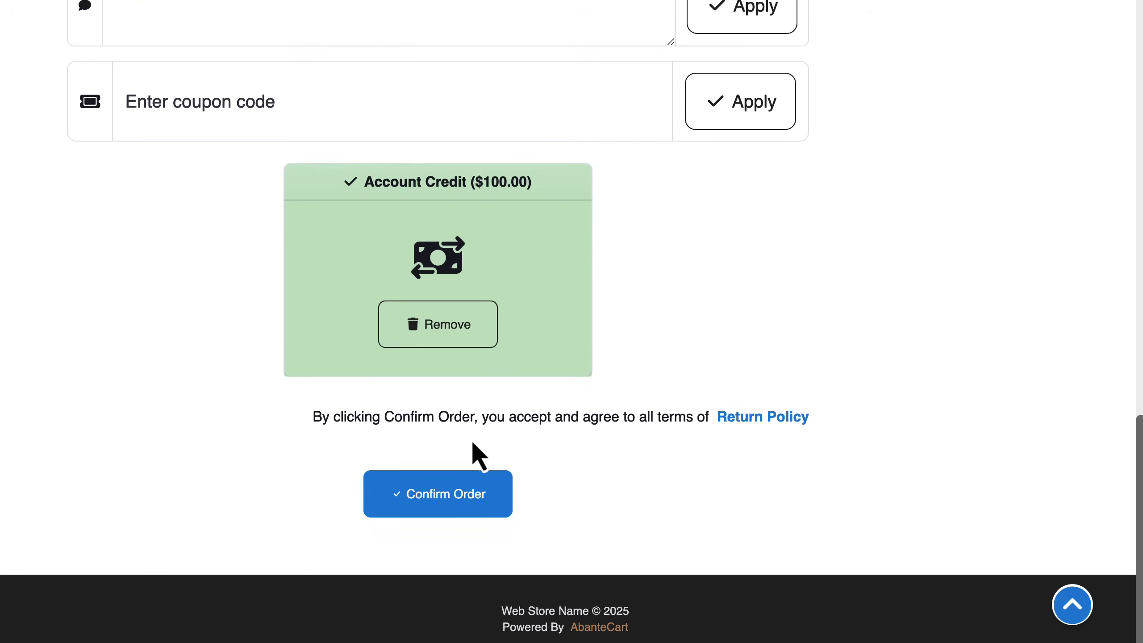
left_click(444, 506)
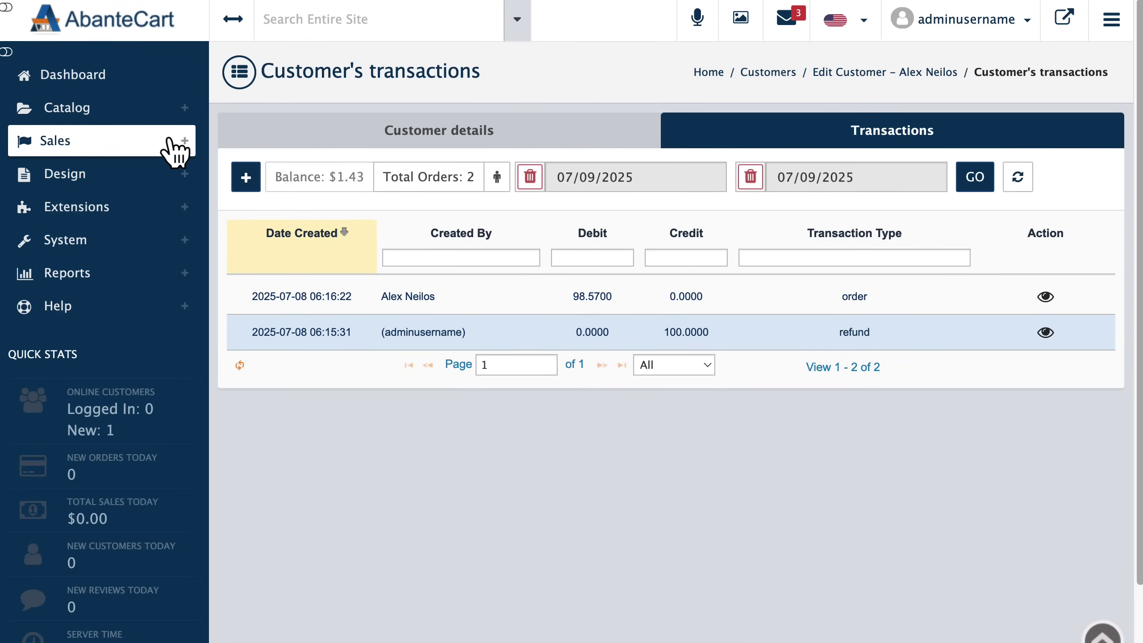
Step: In the orders list, filter by Completed status, then reset the filter
left_click(173, 142)
left_click(163, 178)
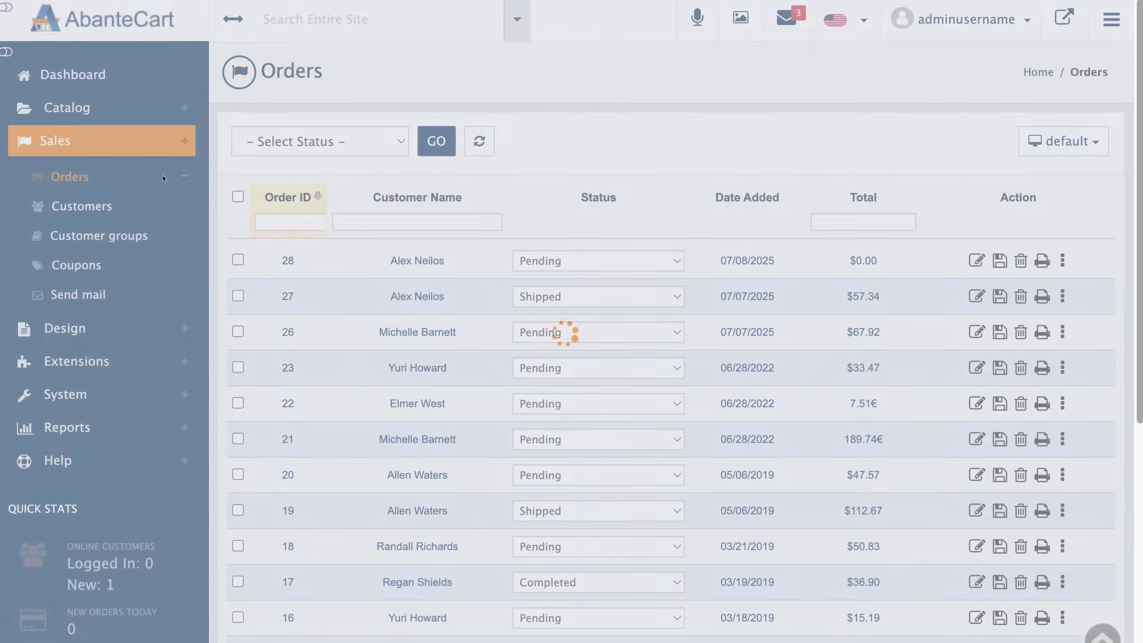
left_click(284, 144)
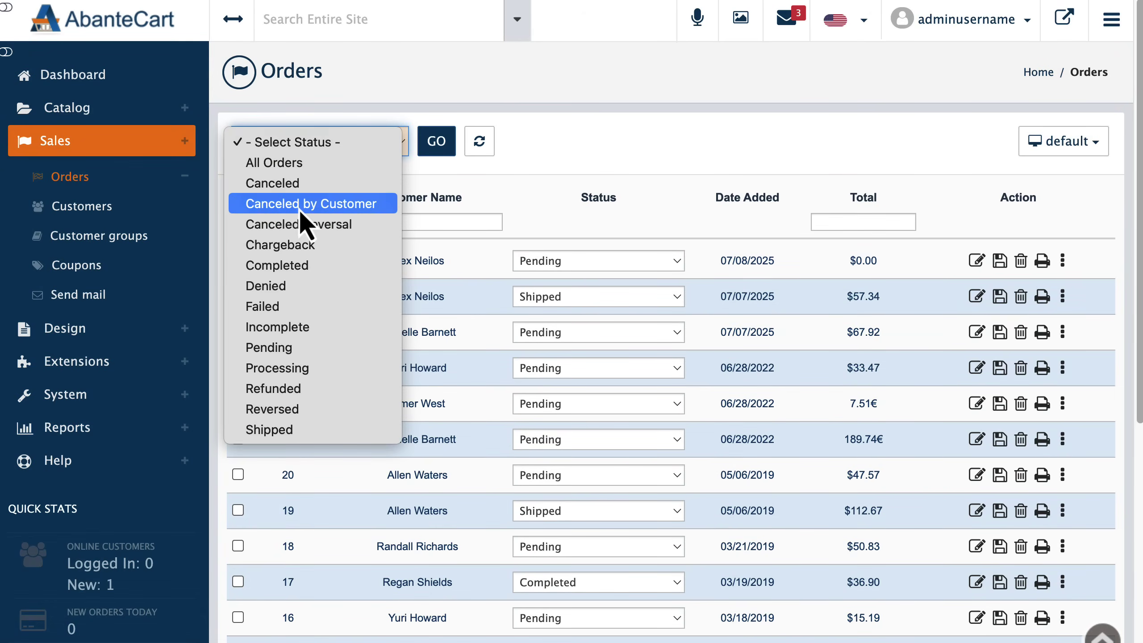
left_click(330, 265)
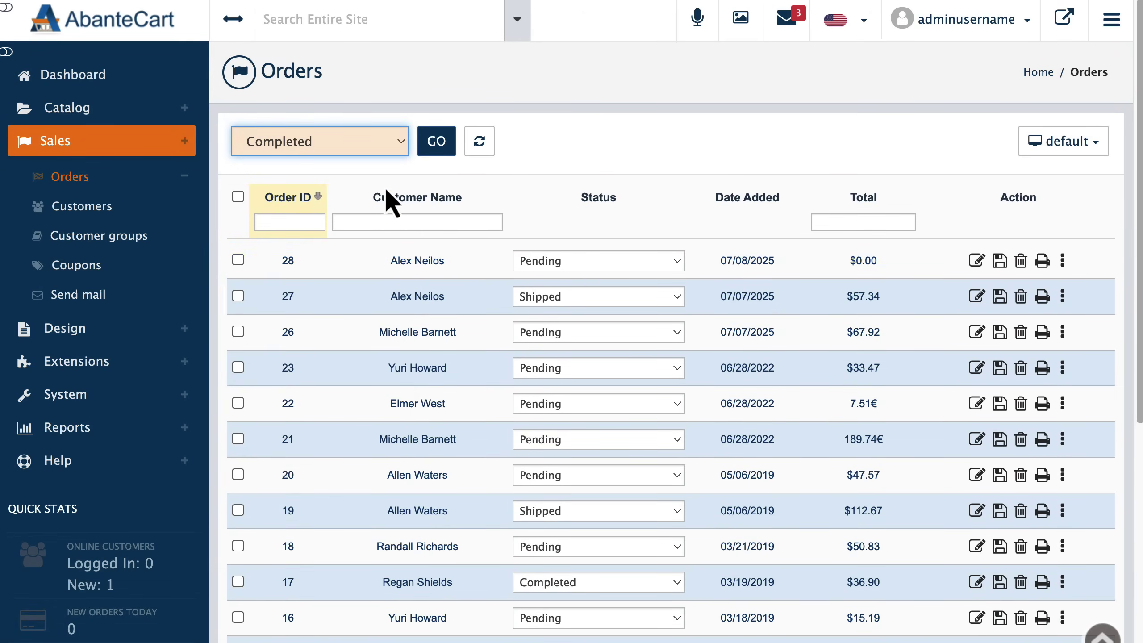
left_click(433, 145)
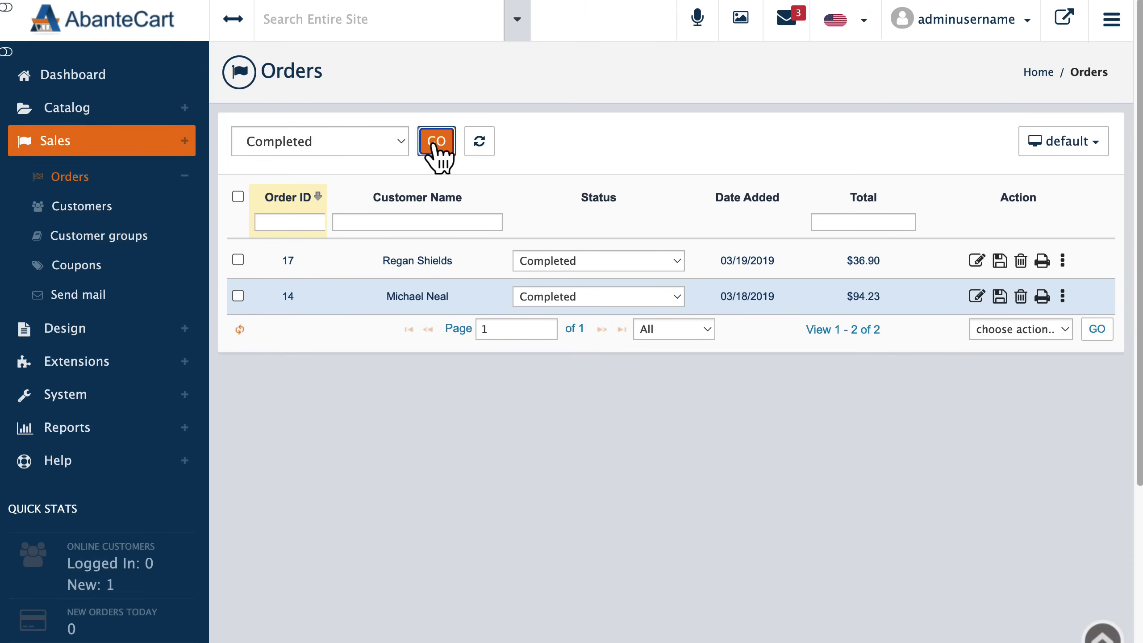
left_click(479, 143)
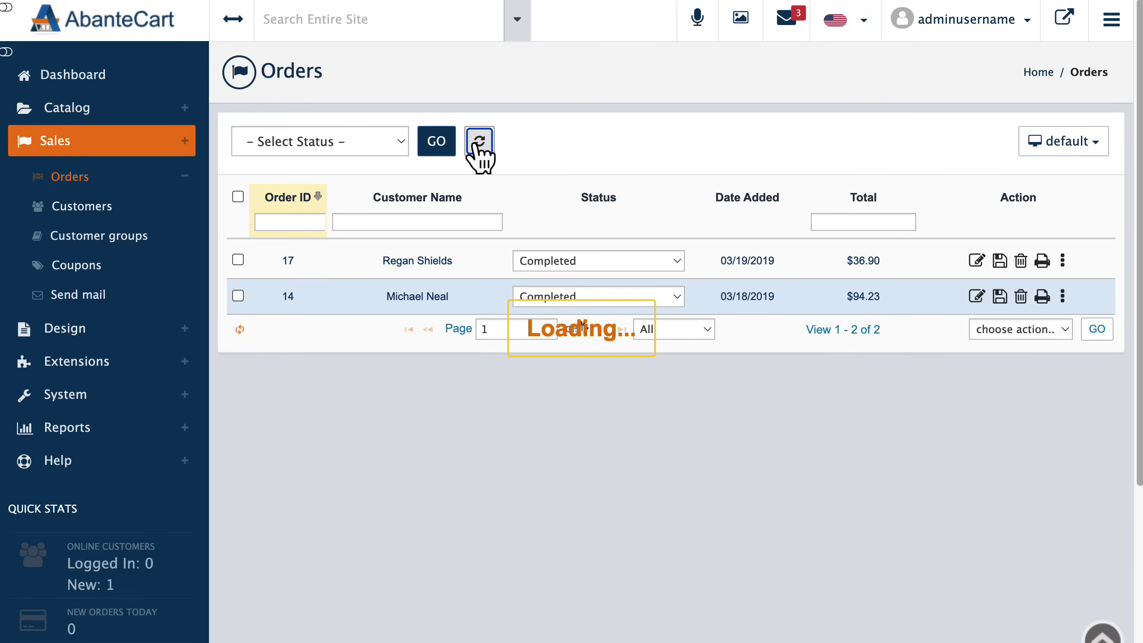
Step: Filter orders by customer name 'waters' and save order 20 as Completed
left_click(418, 221)
type("waters")
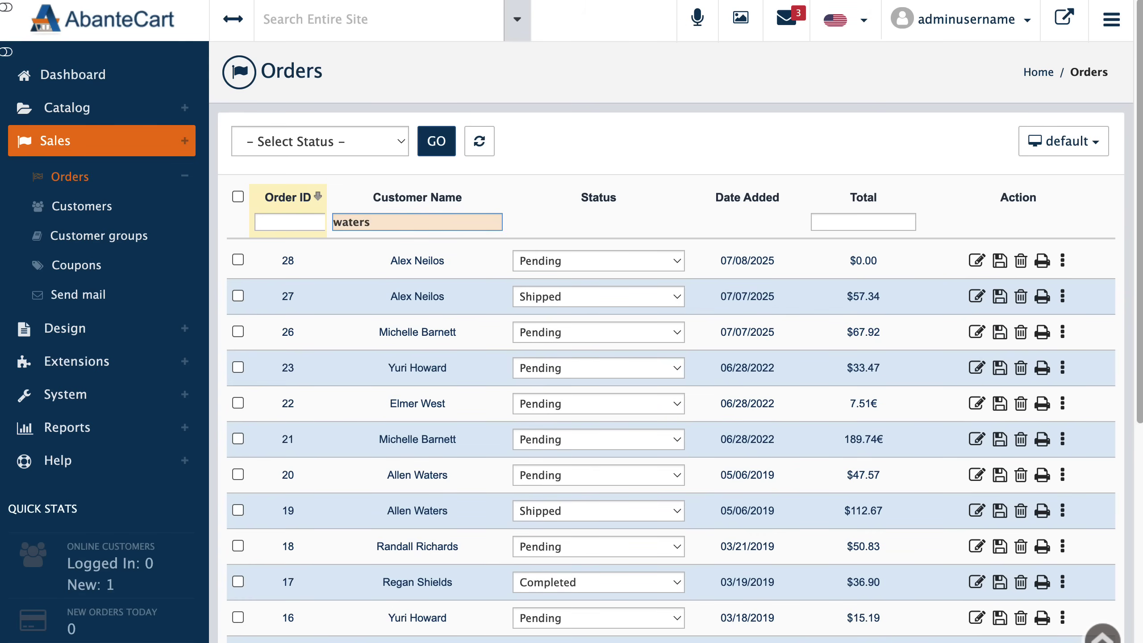
key("Return")
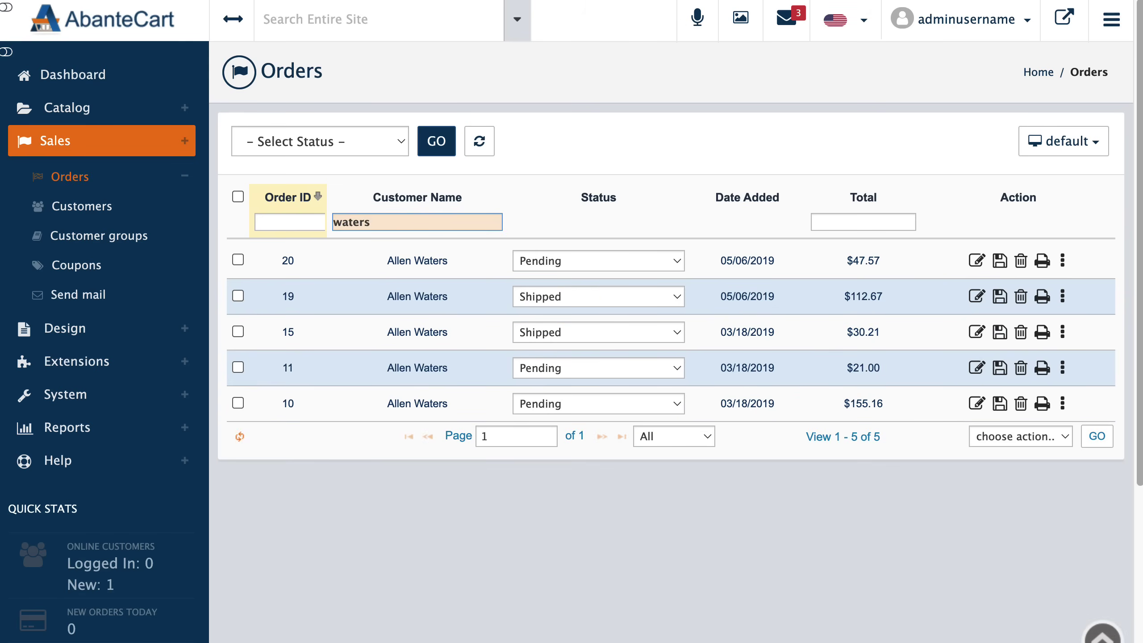
left_click(554, 257)
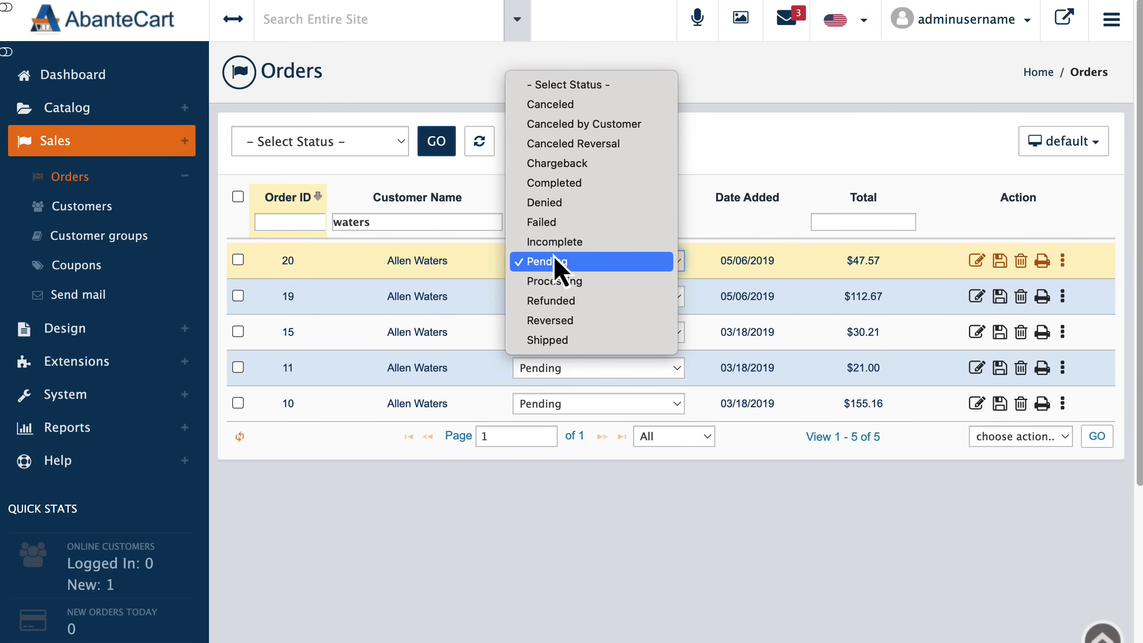
left_click(578, 184)
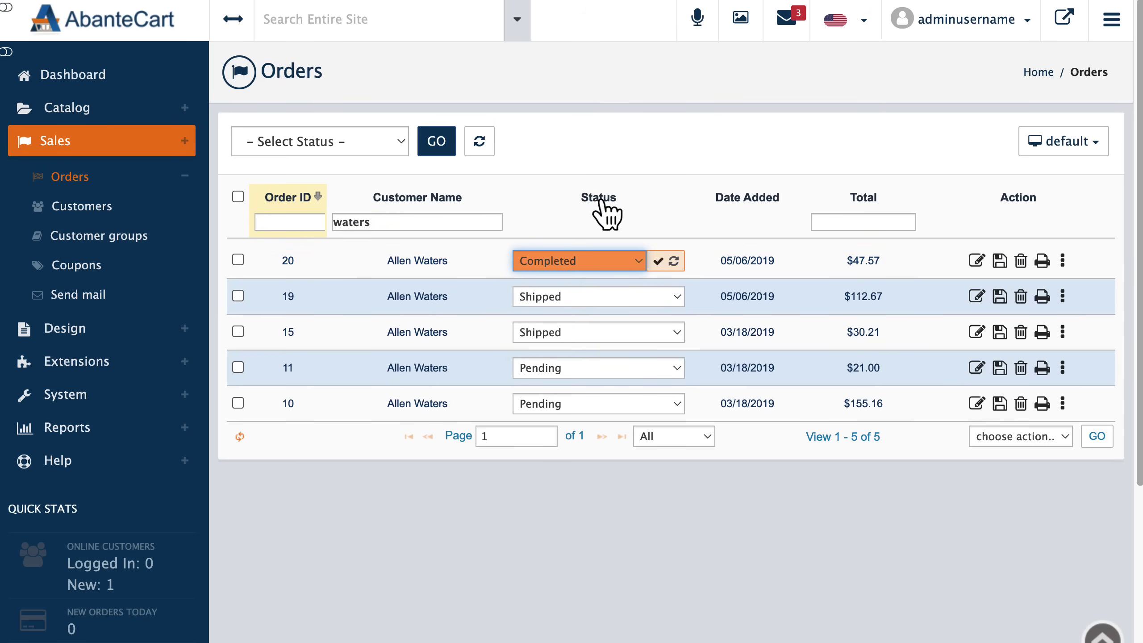
left_click(658, 261)
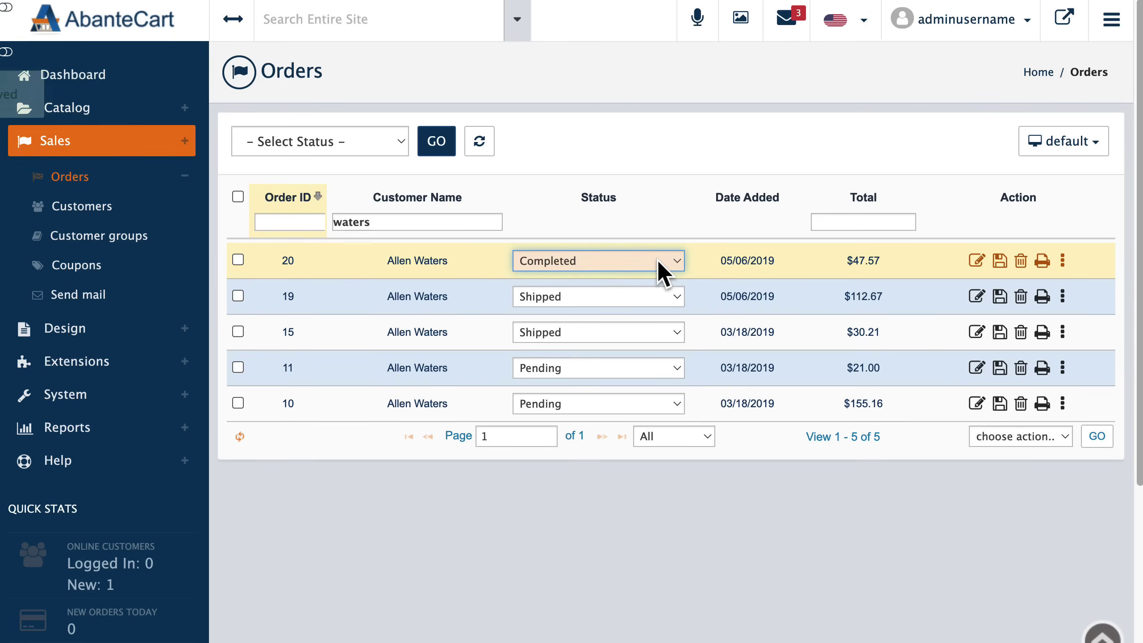
left_click(178, 395)
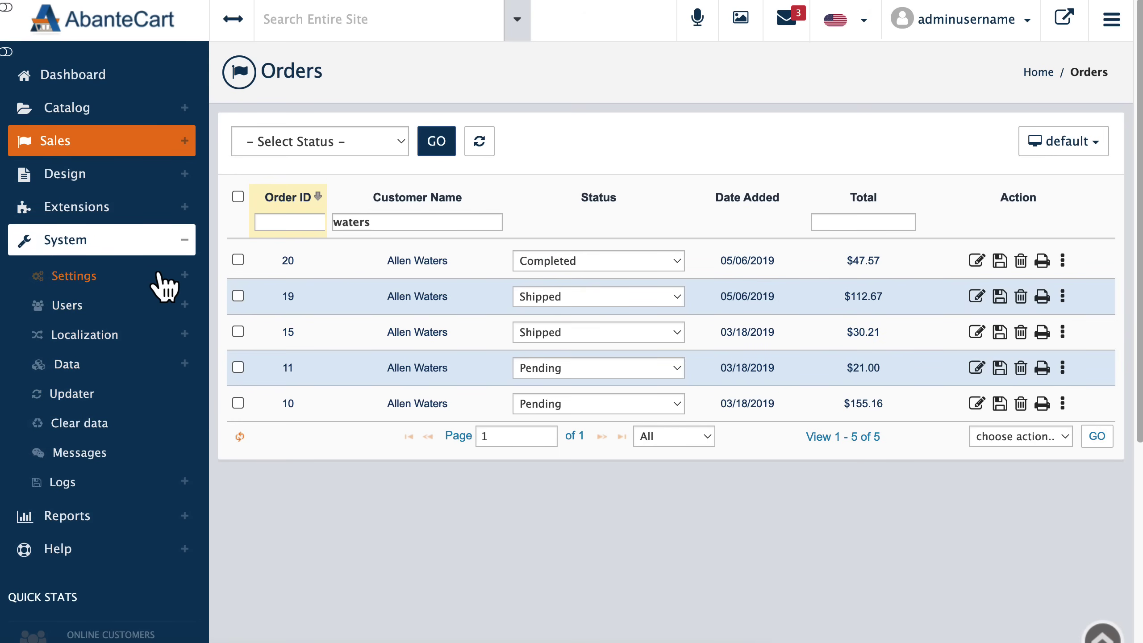
left_click(158, 276)
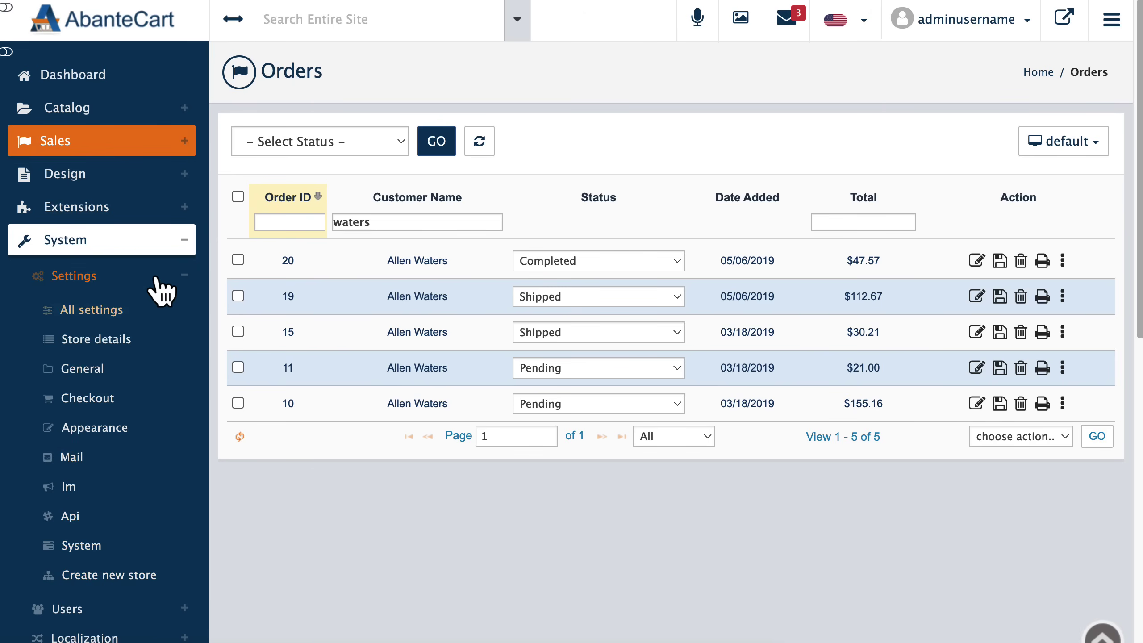
left_click(161, 208)
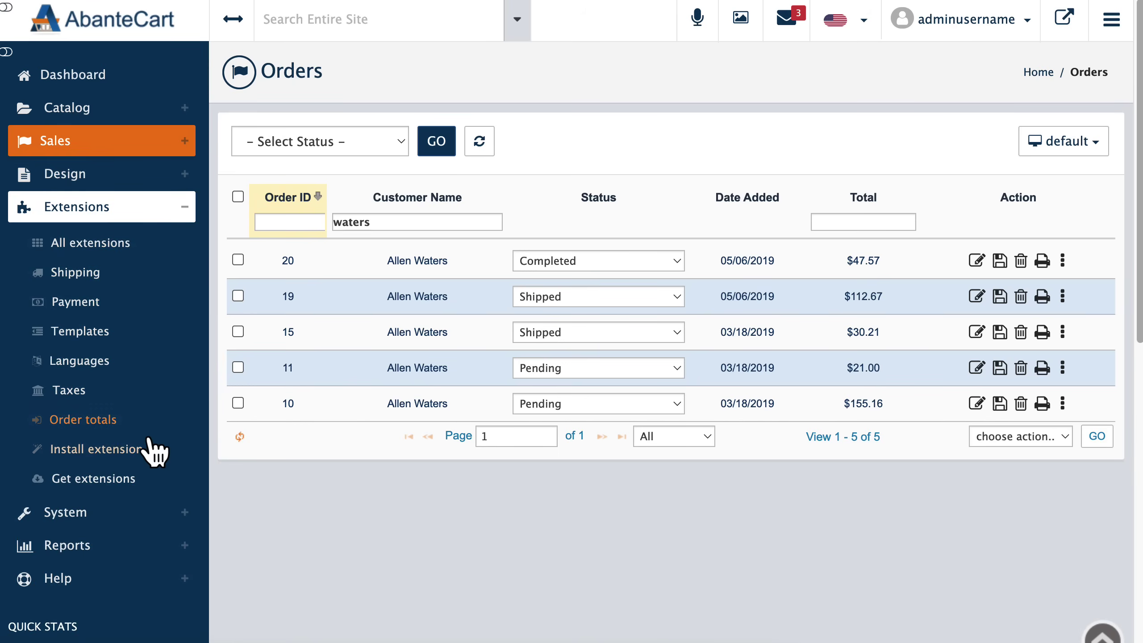
Step: Open Get extensions and limit the marketplace to the Payment & Shipping category
left_click(149, 478)
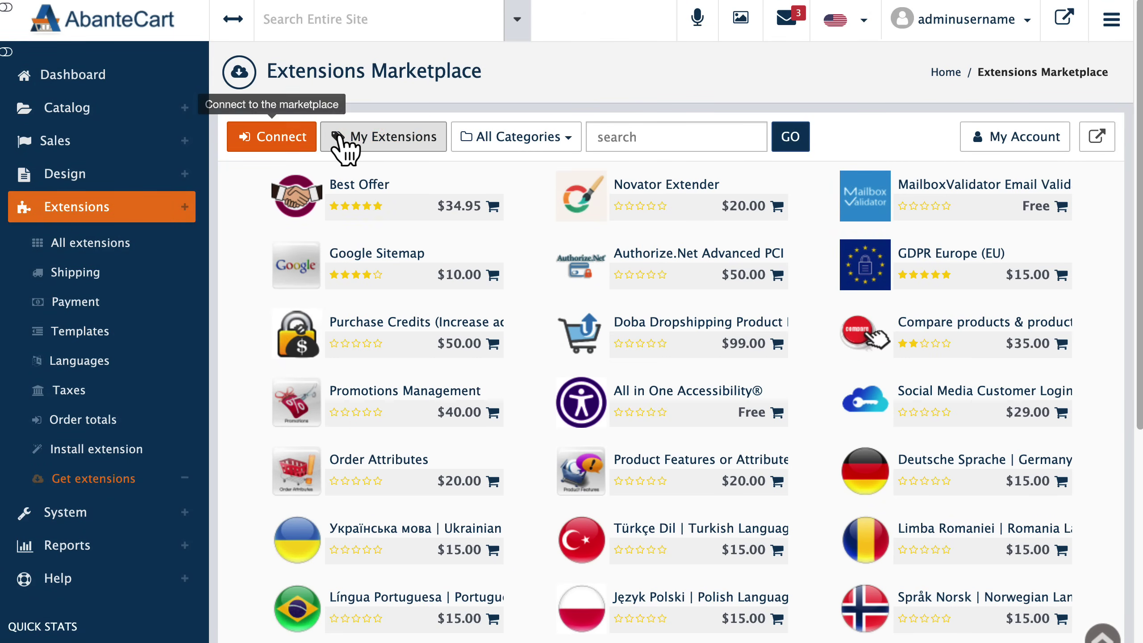
left_click(489, 137)
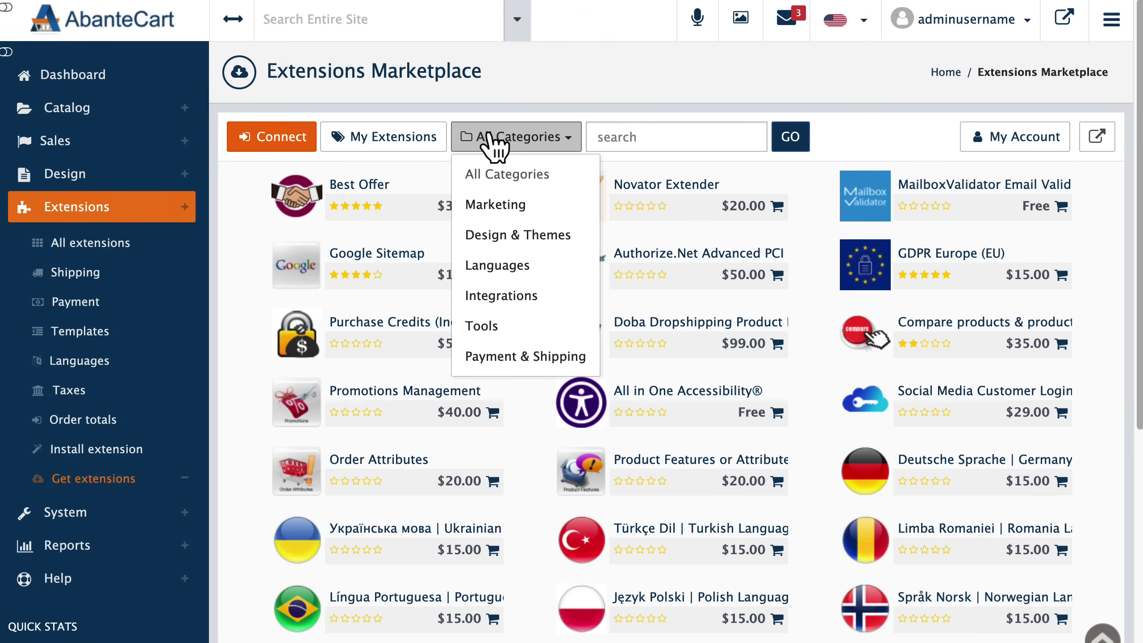
left_click(525, 356)
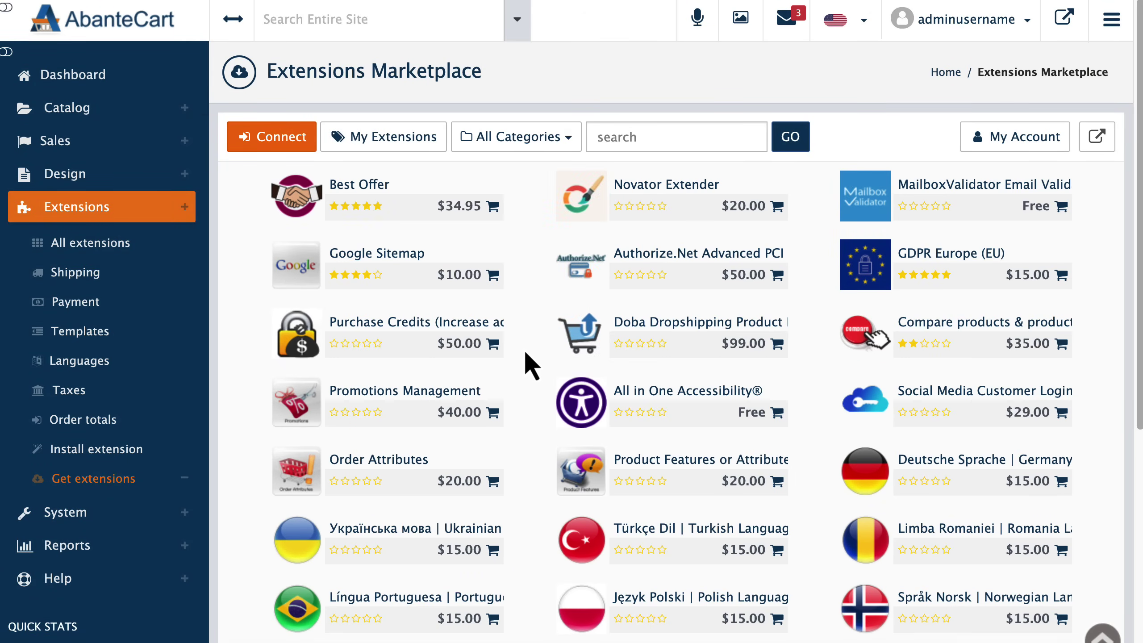